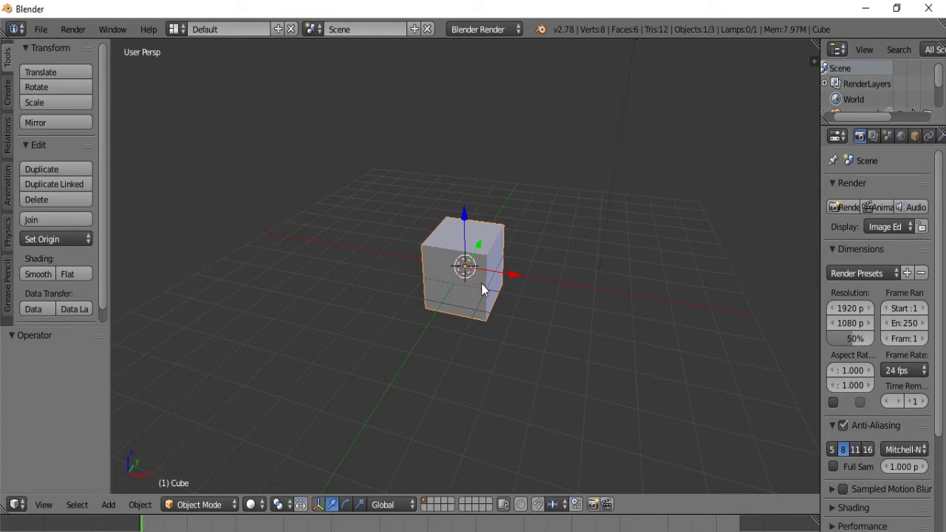
Delete the default cube from the scene
middle_click_drag(479, 281, 502, 275)
scroll(484, 275, "up", 2)
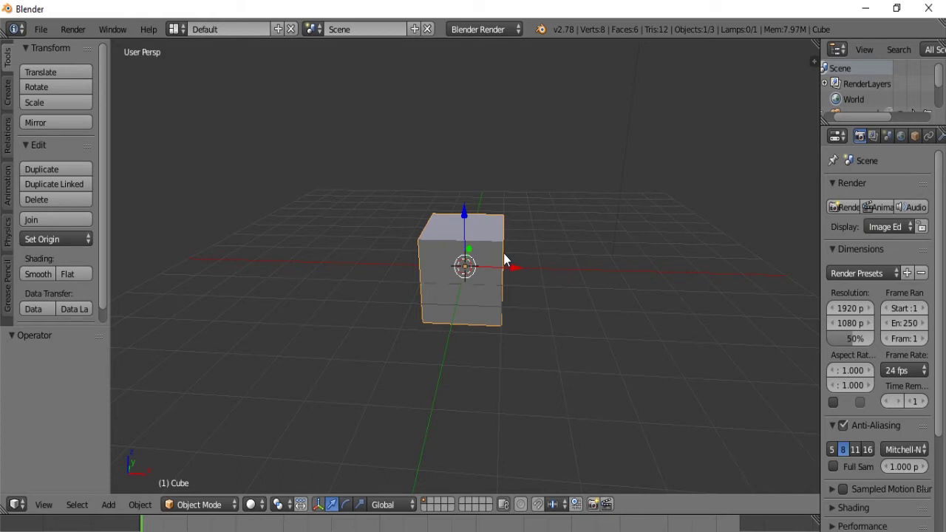
middle_click_drag(504, 253, 530, 273)
scroll(429, 258, "down", 3)
scroll(426, 255, "up", 6)
scroll(500, 279, "down", 3)
scroll(500, 276, "up", 5)
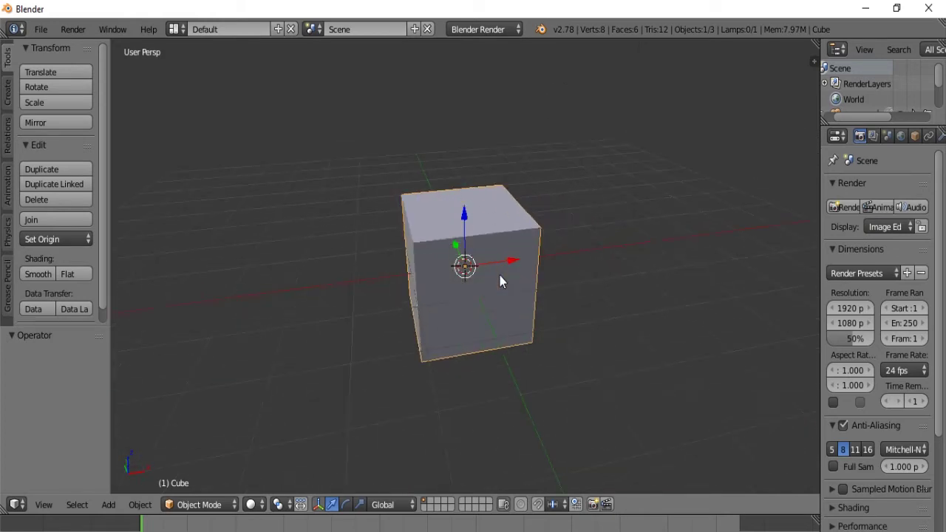
key("x")
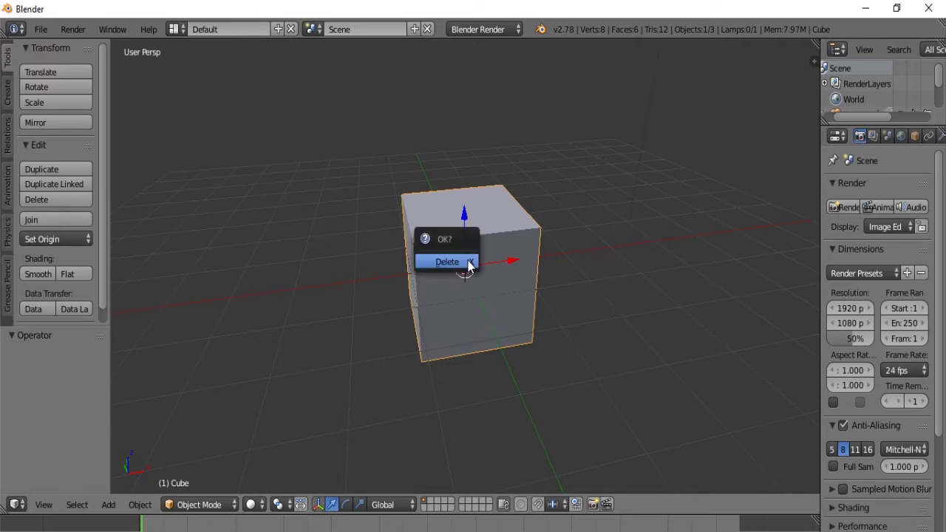
left_click(466, 265)
Add a UV sphere mesh at the centre of the scene
middle_click_drag(490, 265, 435, 267)
key("shift+a")
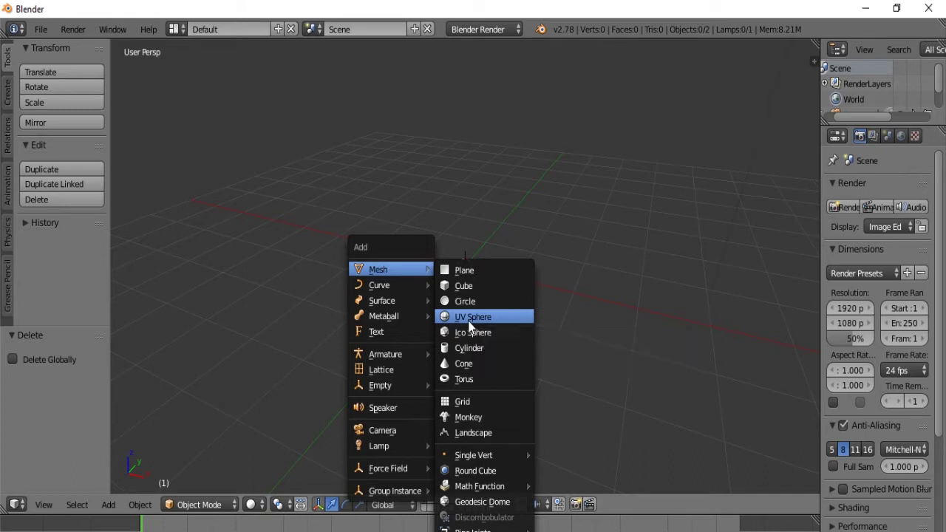
left_click(473, 321)
scroll(455, 279, "up", 3)
middle_click_drag(465, 281, 506, 284)
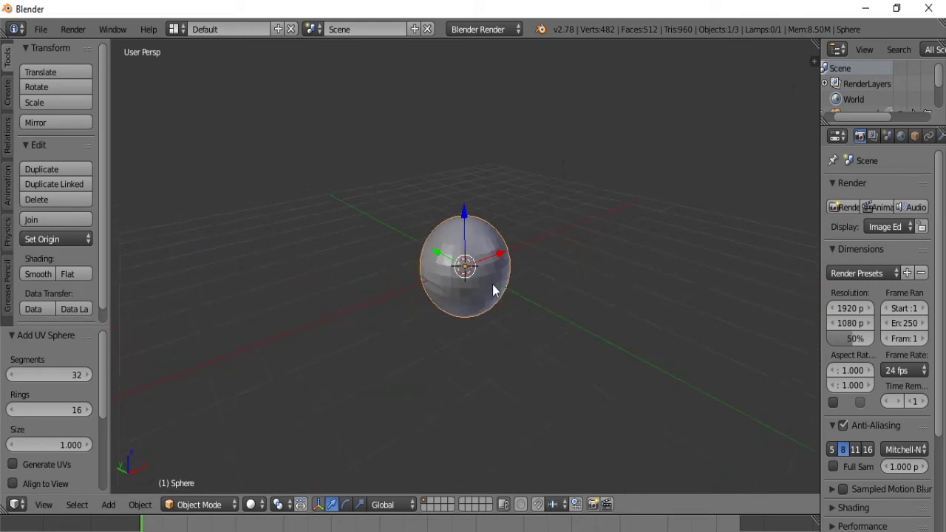
Scale the UV sphere uniformly by a factor of 2
type("s")
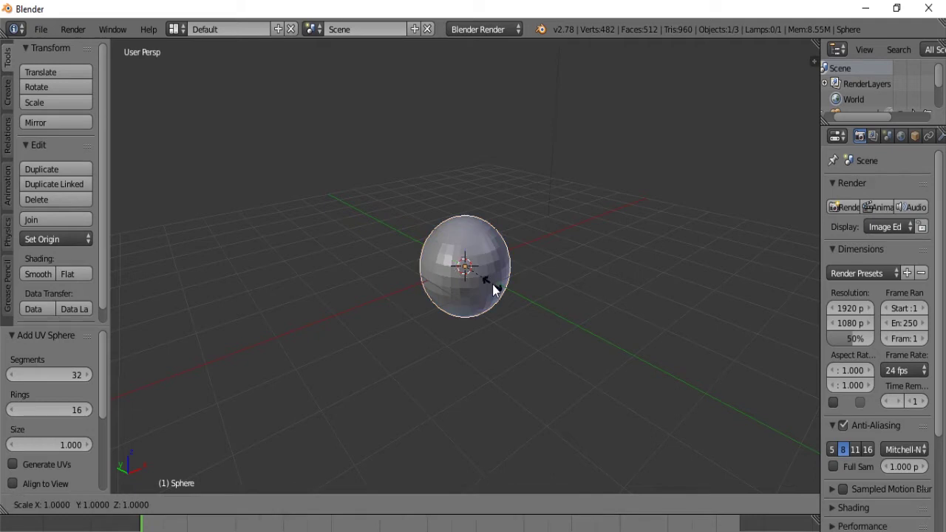
type("2")
key("Return")
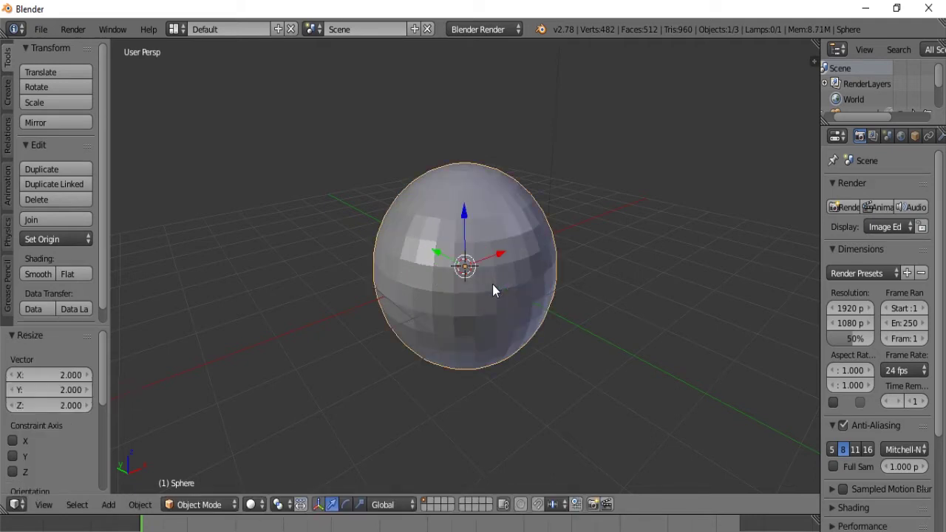
scroll(492, 283, "down", 4)
scroll(475, 257, "up", 5)
scroll(451, 252, "down", 2)
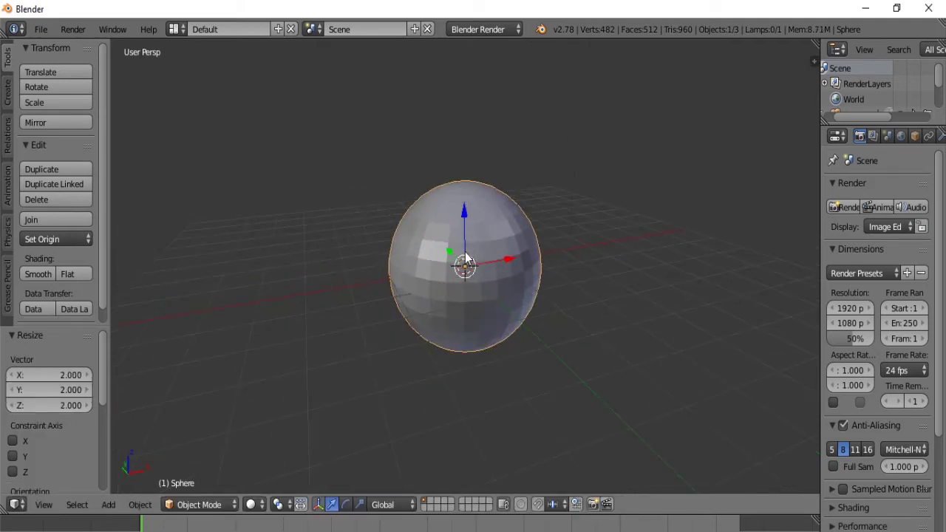
Apply smooth shading to the sphere
left_click(38, 275)
scroll(439, 245, "down", 2)
middle_click_drag(438, 245, 395, 266)
scroll(446, 264, "up", 3)
middle_click_drag(448, 247, 453, 269)
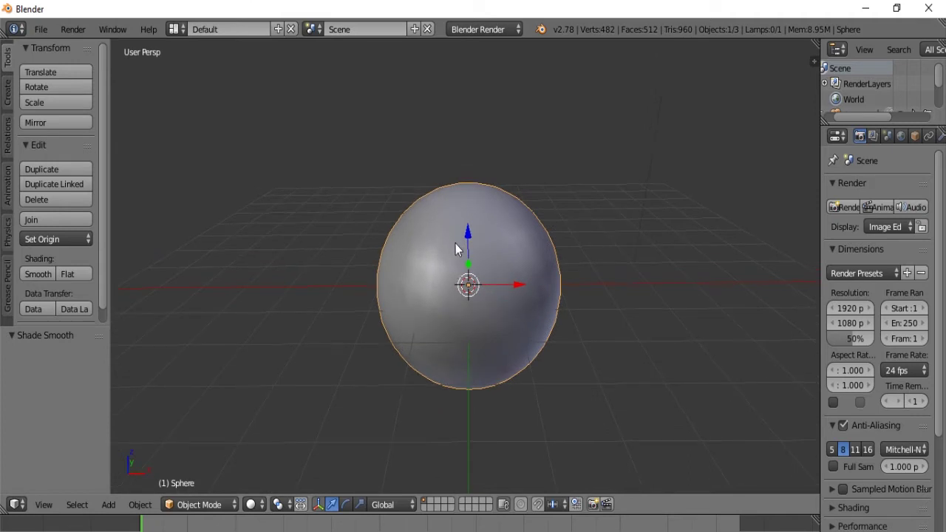
Duplicate the sphere and place the copy about 2.5 units above the original along the Z axis
key("shift+d")
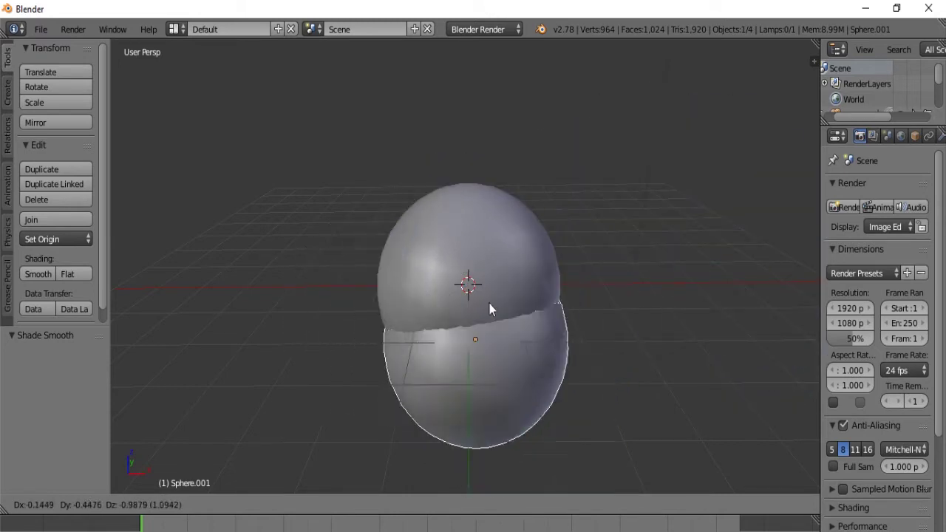
key("z")
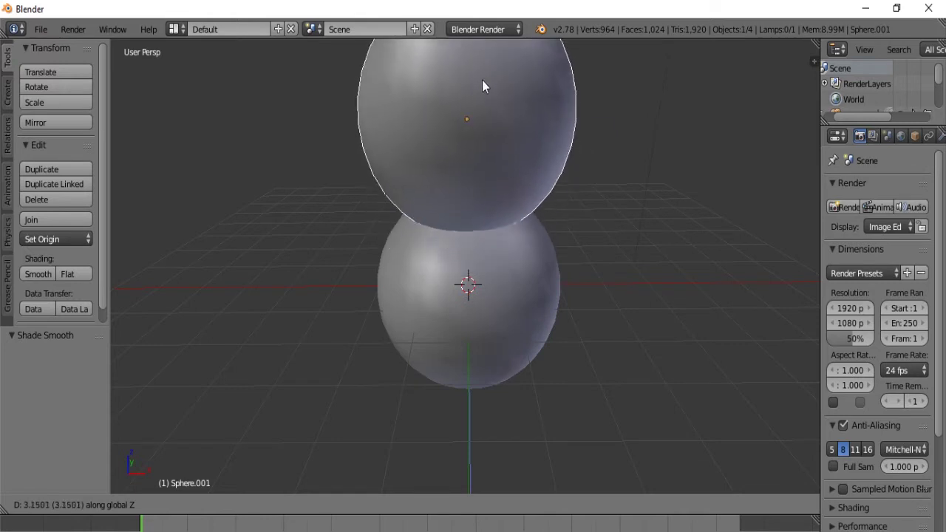
left_click(495, 134)
scroll(584, 215, "down", 3)
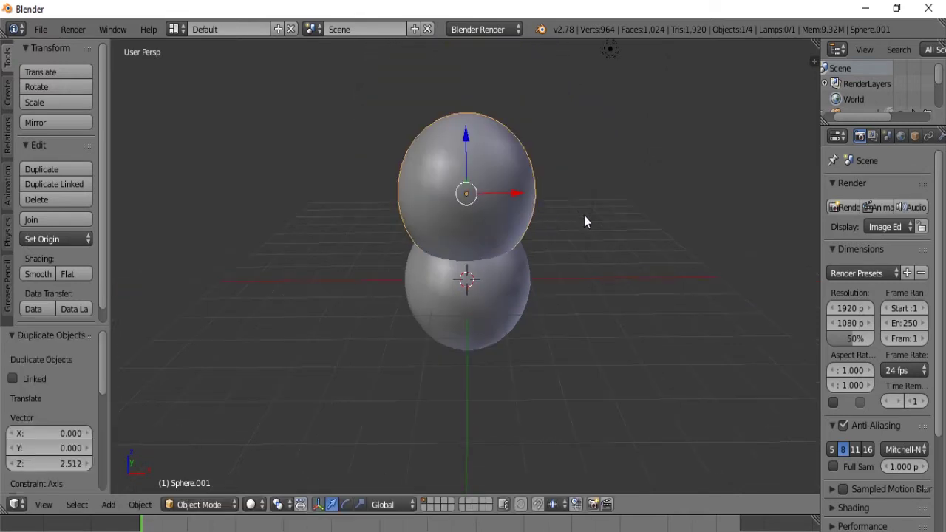
Scale the upper sphere uniformly by a factor of 0.7
middle_click_drag(584, 221, 545, 235)
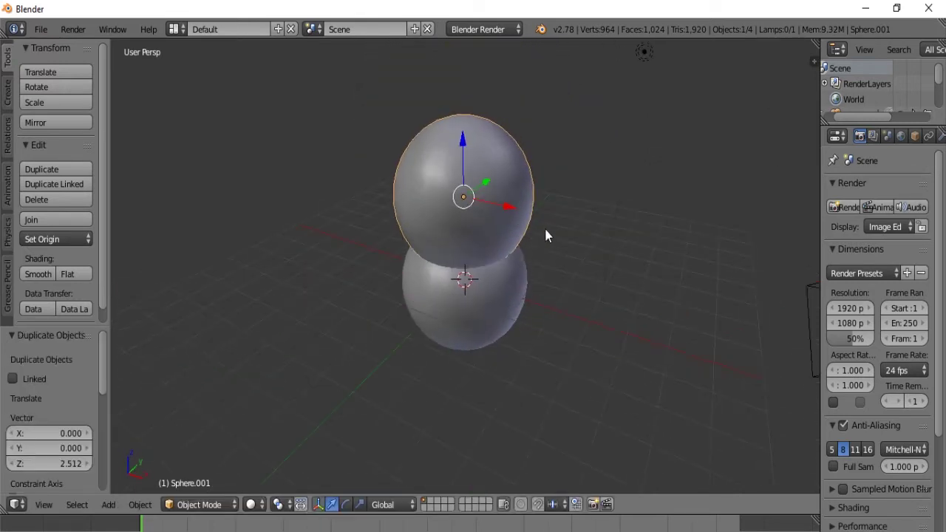
type("s.5")
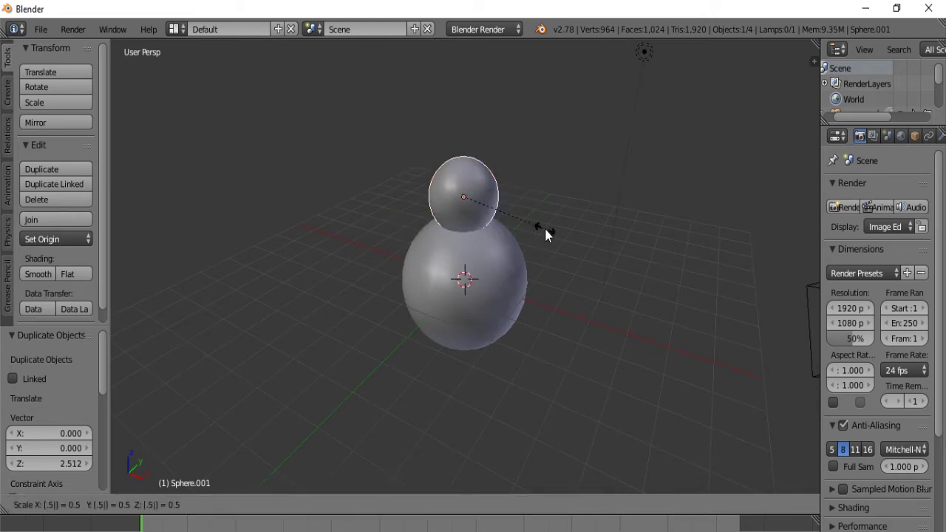
key("BackSpace")
type("8")
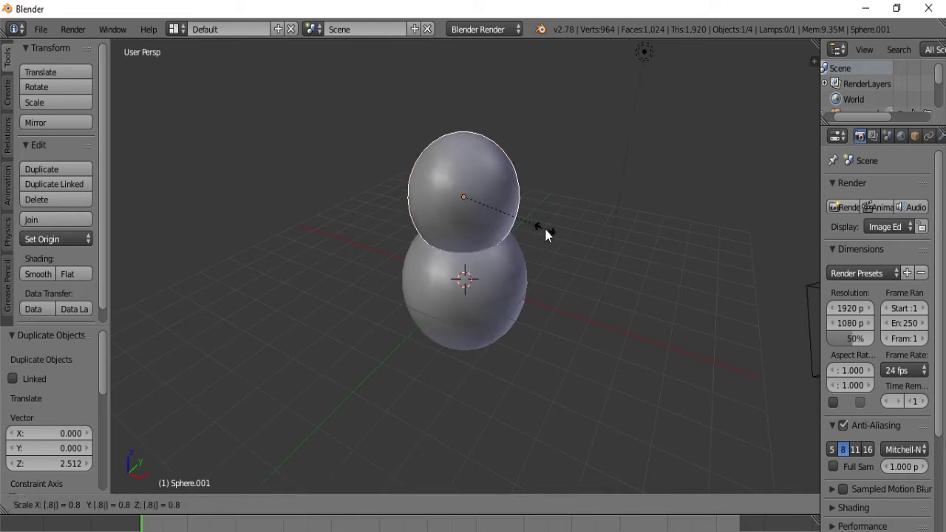
key("BackSpace")
type("7")
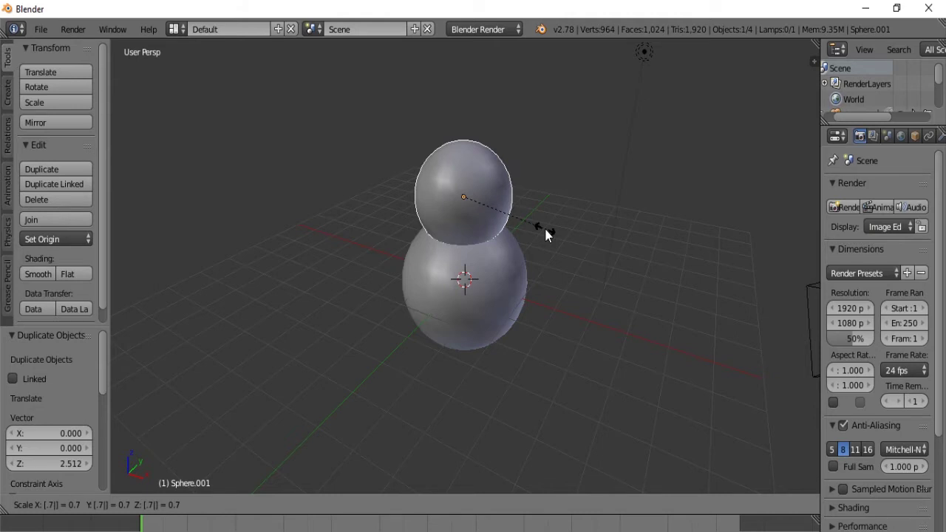
key("Return")
Lower the upper sphere about 0.41 units along the Z axis so it sinks into the base sphere
middle_click_drag(416, 290, 468, 205)
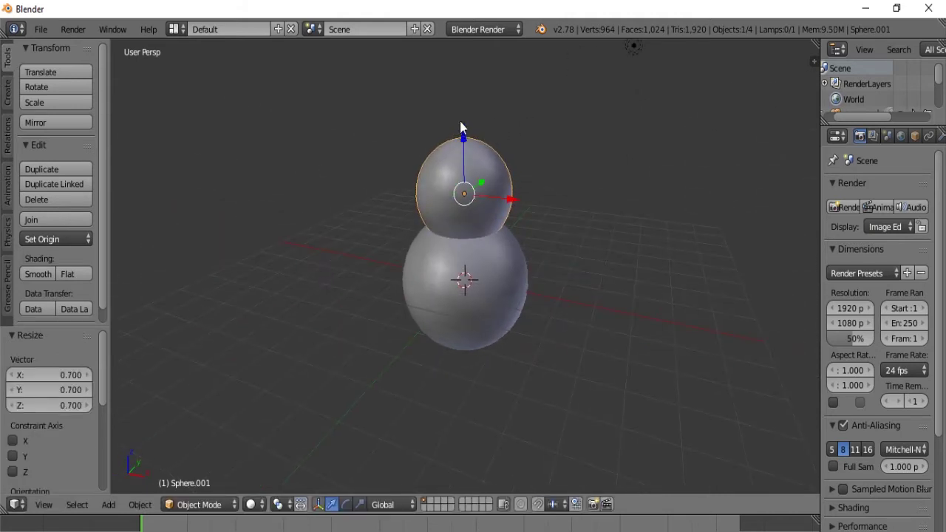
mouse_move(463, 127)
left_mouse_down()
mouse_move(464, 113)
mouse_move(468, 141)
left_mouse_up()
middle_click_drag(468, 141, 485, 255)
scroll(508, 241, "up", 2)
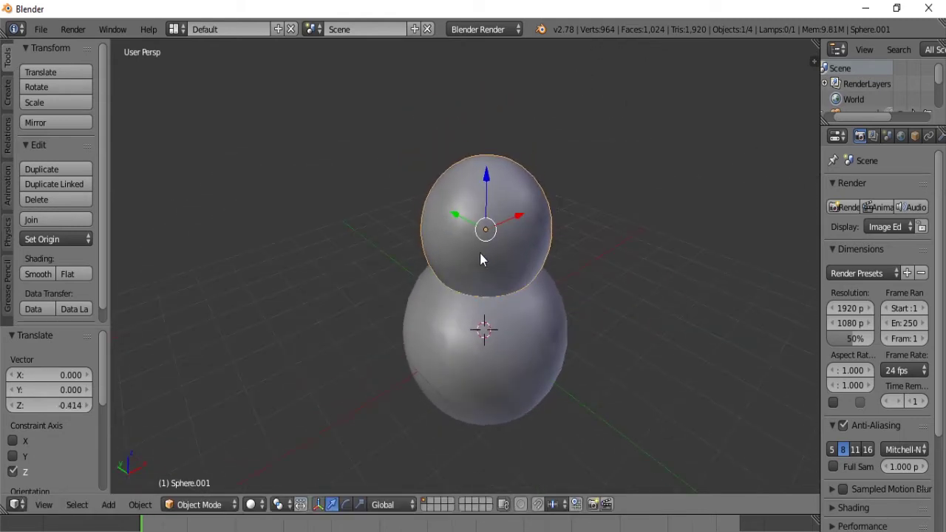
Duplicate the upper sphere about 1.72 units up along the Z axis and scale the copy by 0.7 as the head
key("shift+d")
key("z")
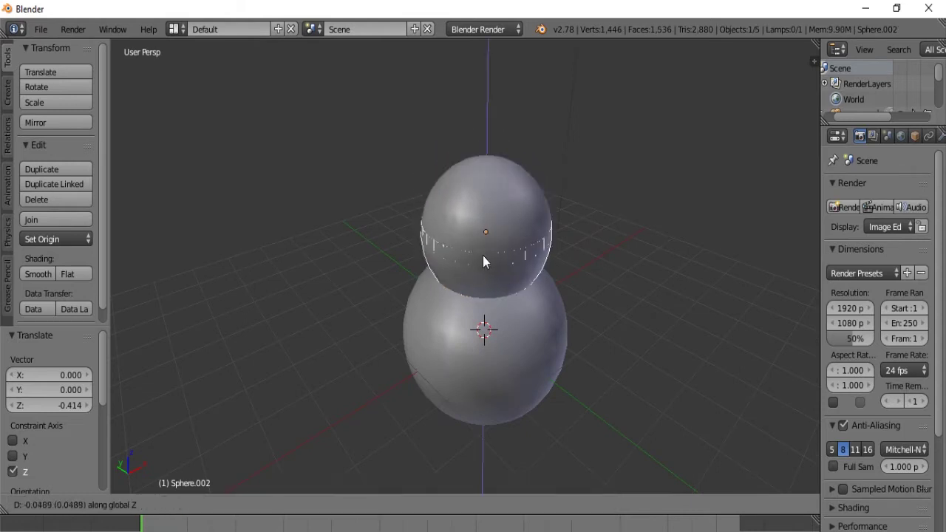
left_click(492, 163)
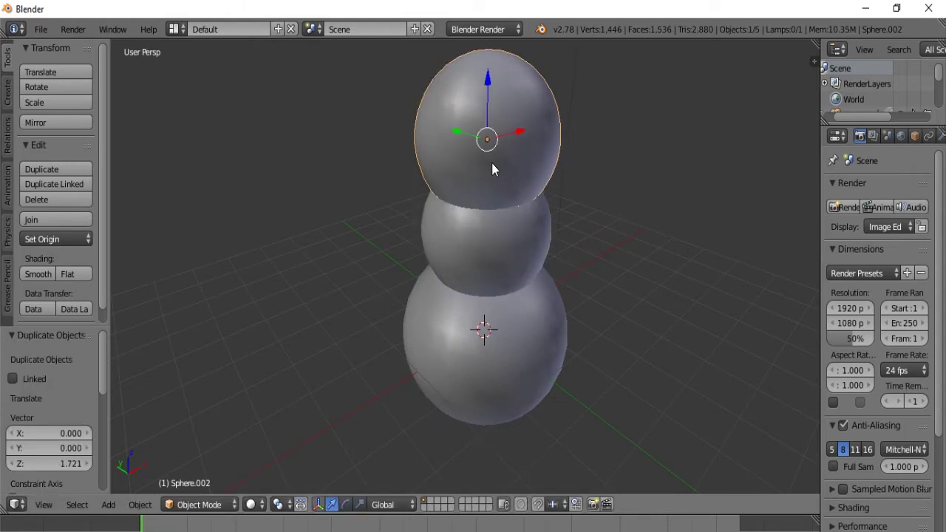
type("s.7")
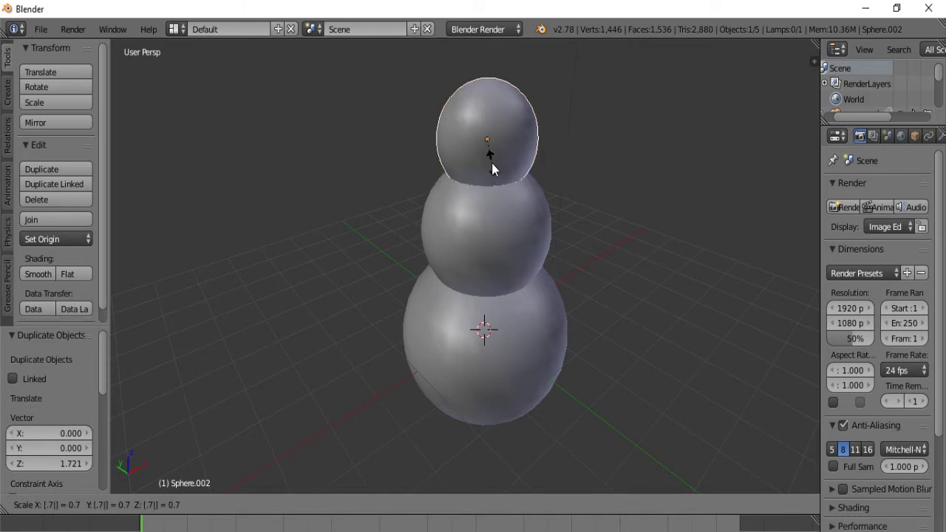
key("Return")
Examine the three stacked spheres of the snowman from several angles and distances
scroll(592, 232, "down", 2)
mouse_move(591, 232)
middle_mouse_down()
mouse_move(539, 220)
mouse_move(463, 163)
mouse_move(572, 235)
mouse_move(460, 268)
mouse_move(559, 251)
mouse_move(465, 252)
mouse_move(592, 237)
middle_mouse_up()
middle_click_drag(516, 223, 526, 273)
scroll(504, 314, "up", 4)
scroll(479, 305, "down", 4)
middle_click_drag(479, 305, 563, 296)
scroll(563, 296, "up", 3)
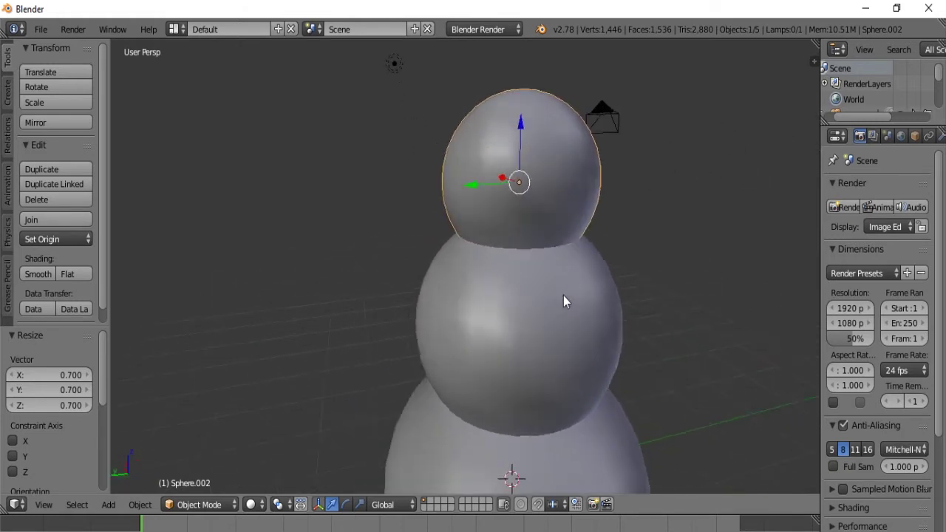
scroll(542, 296, "down", 3)
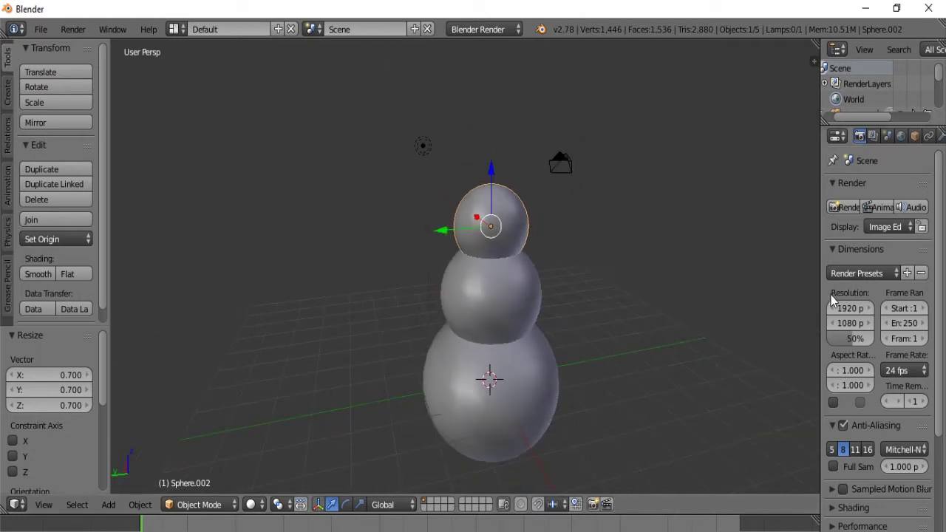
middle_click_drag(620, 337, 572, 333)
scroll(534, 306, "down", 3)
scroll(584, 327, "up", 5)
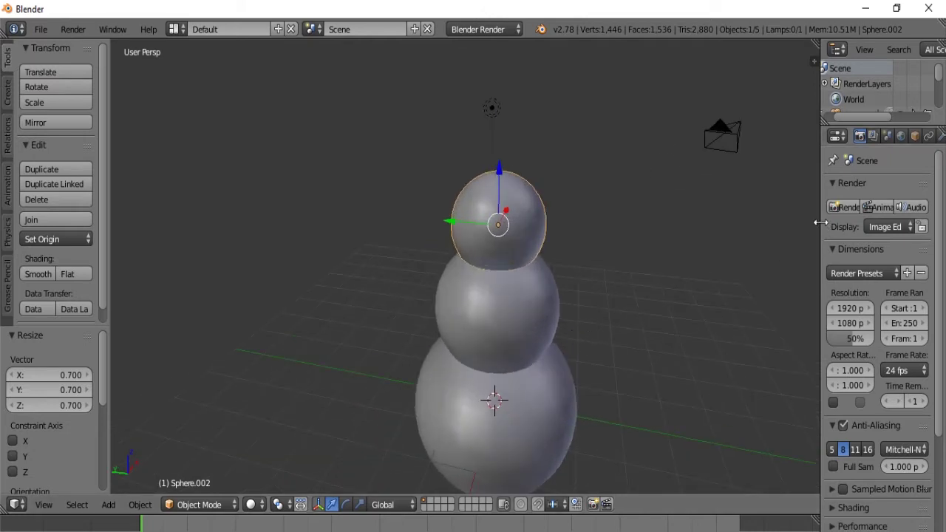
Widen the properties area and add a new material to the head sphere
left_click_drag(819, 220, 704, 265)
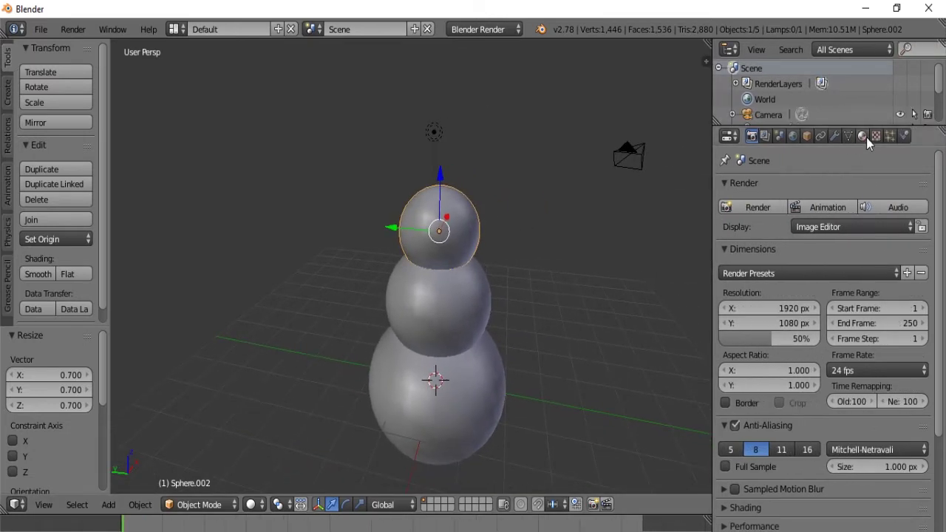
left_click(865, 137)
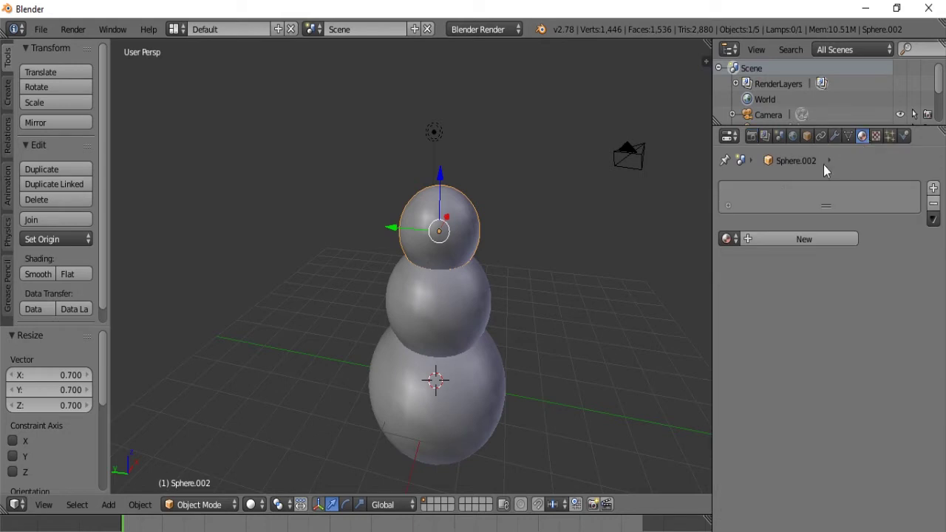
left_click(750, 237)
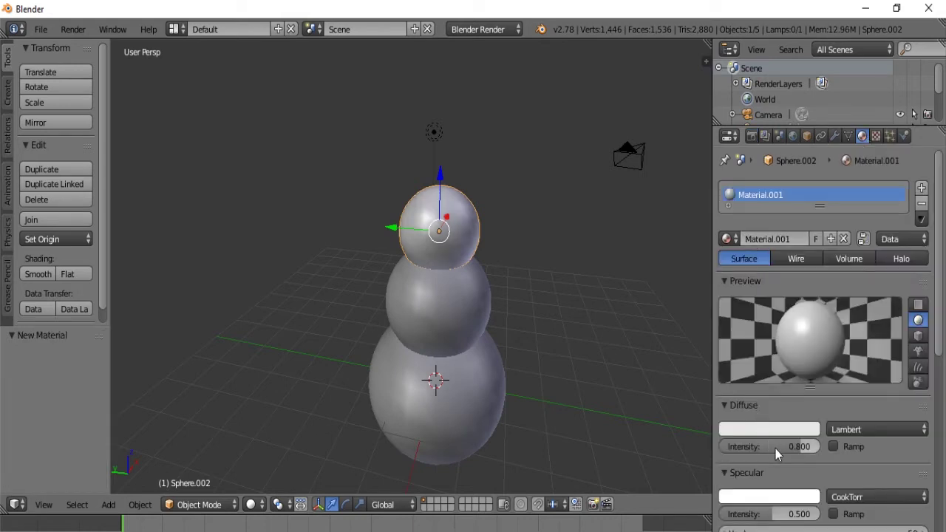
Rename the head sphere's new material as Snow
left_click(780, 432)
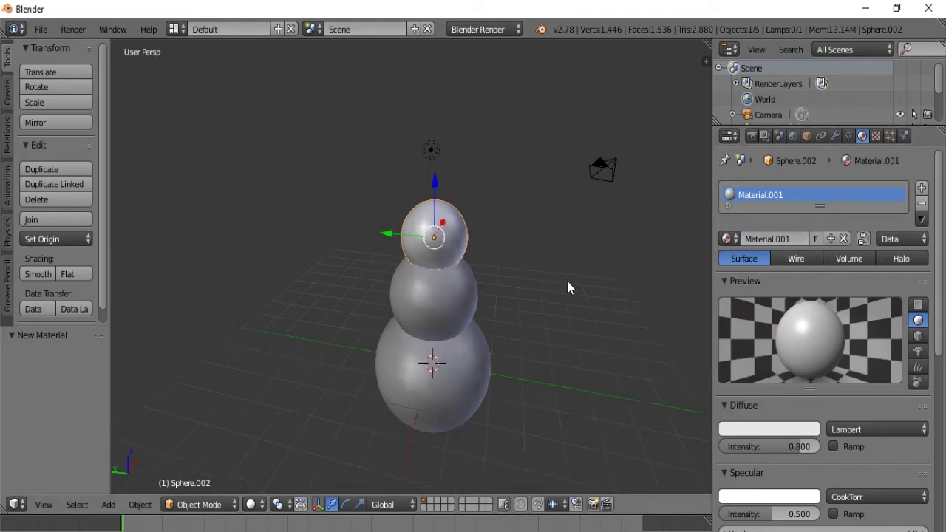
middle_click_drag(566, 278, 518, 279)
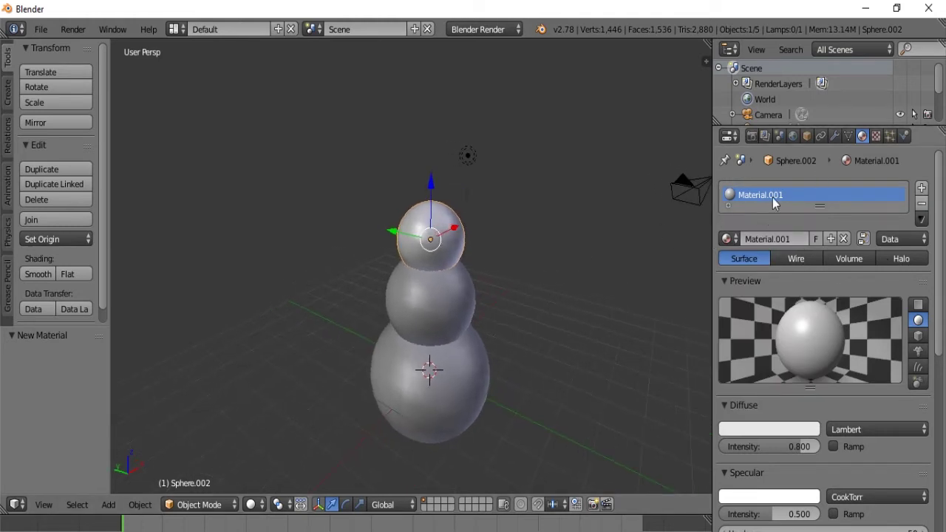
left_click(759, 239)
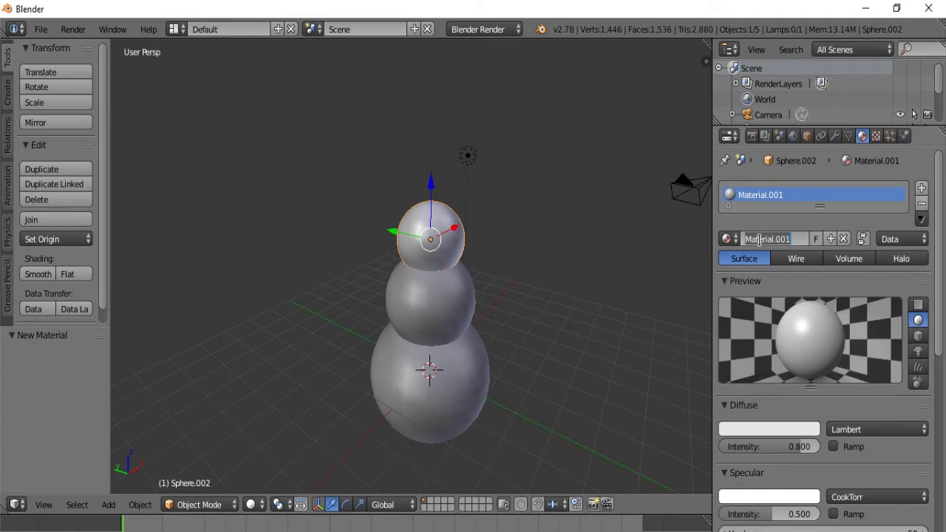
type("Snow")
key("Return")
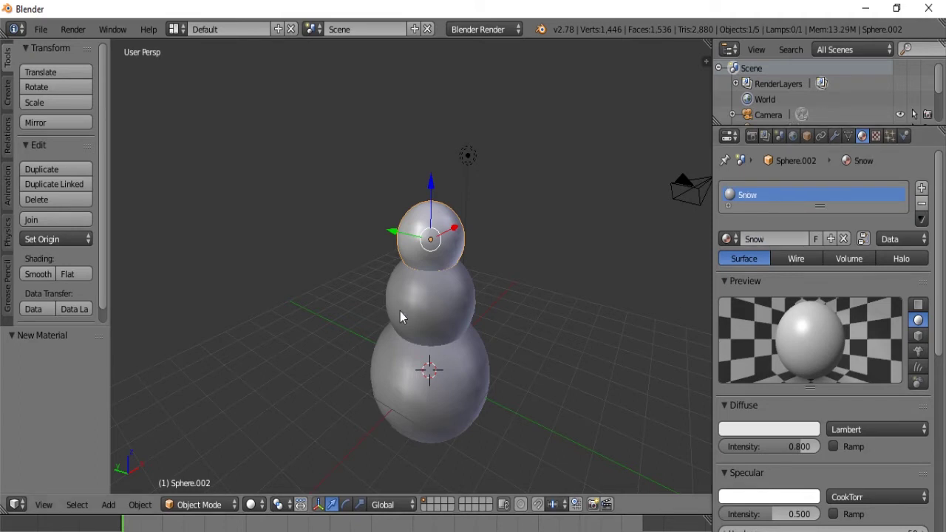
Set the Snow material's diffuse color to pure white and its diffuse intensity to 1.000
middle_click_drag(400, 311, 450, 305)
scroll(459, 307, "up", 3)
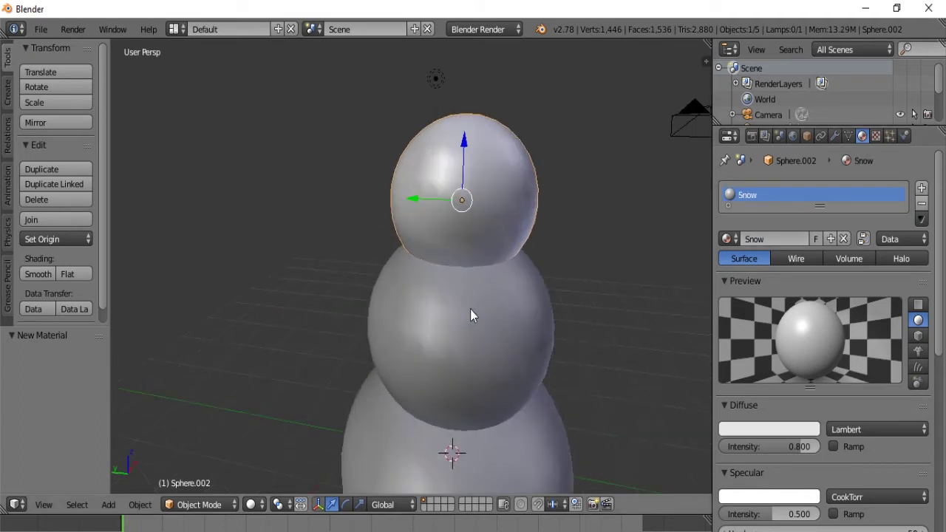
left_click(769, 427)
left_click_drag(808, 235, 809, 222)
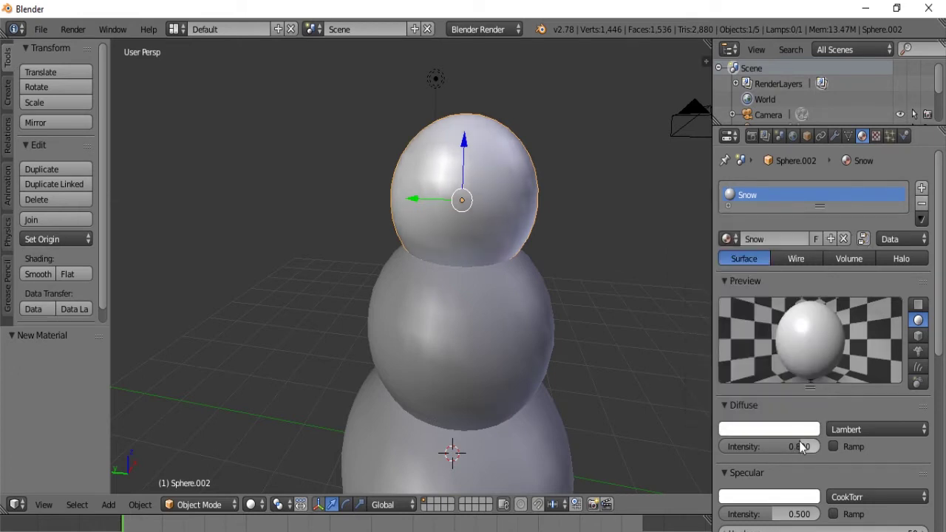
left_click_drag(802, 447, 822, 448)
scroll(530, 331, "down", 3)
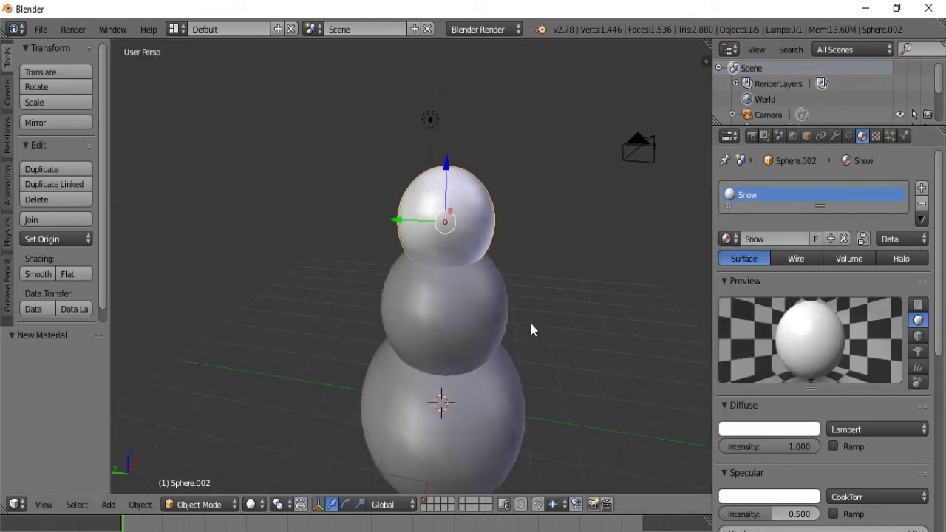
middle_click_drag(529, 327, 519, 324)
left_click(745, 429)
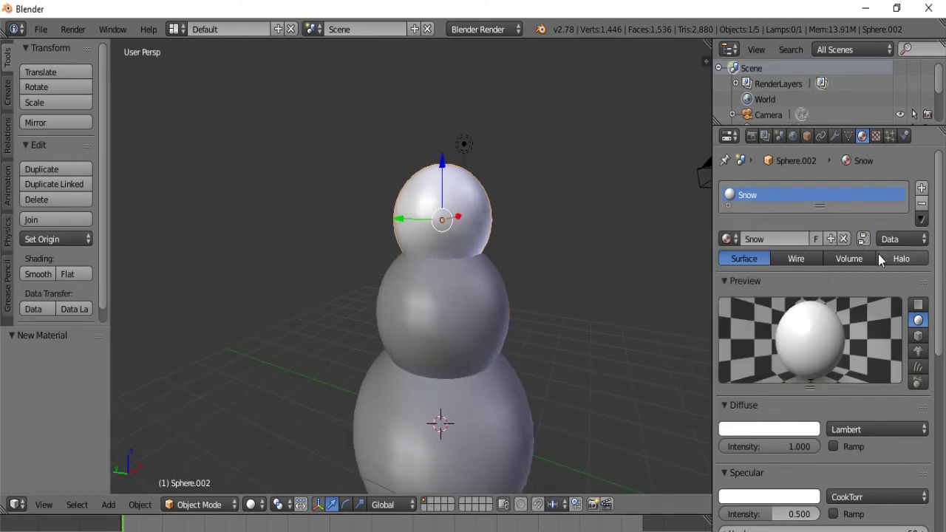
Collapse the material preview and assign the existing Snow material to the middle and bottom spheres
left_click(769, 497)
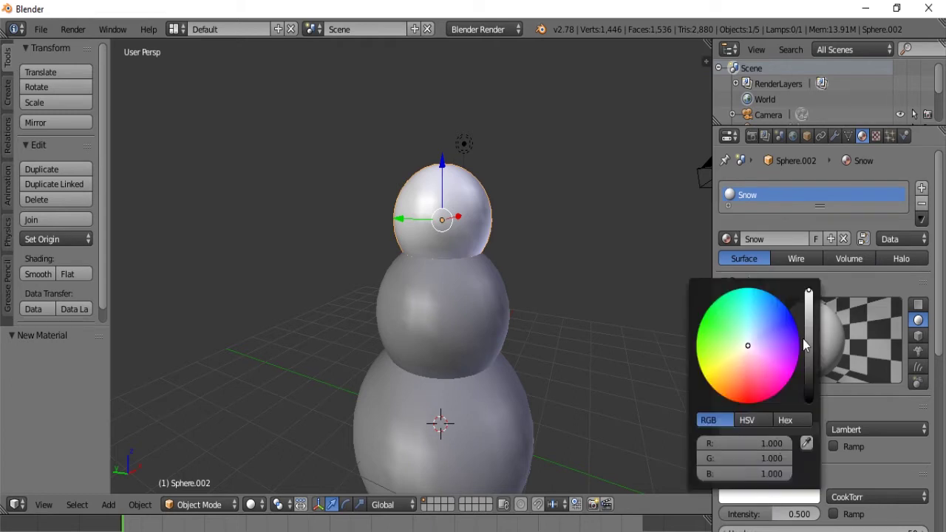
left_click(843, 280)
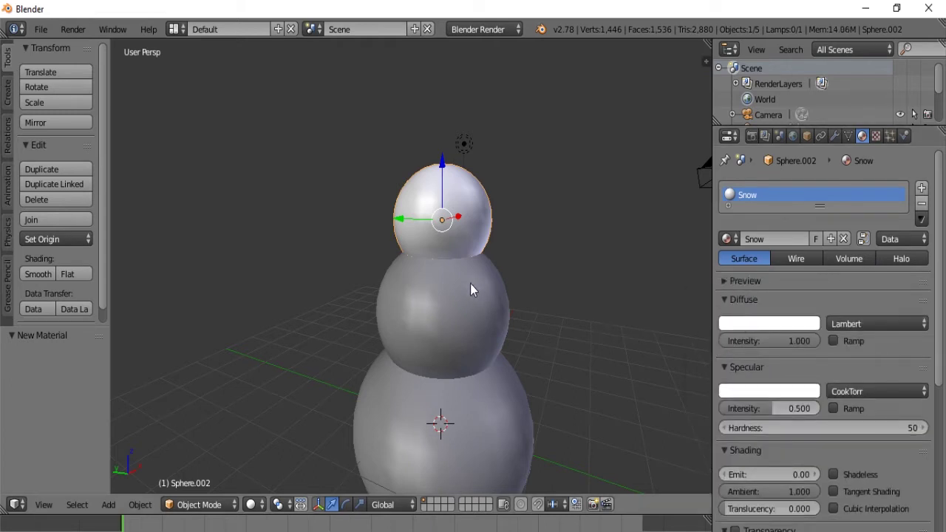
right_click(487, 314)
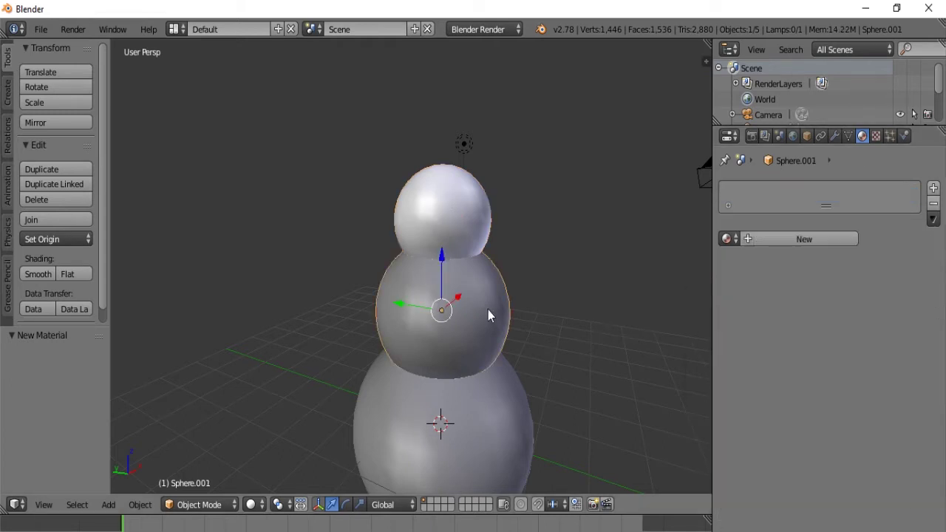
left_click(726, 239)
left_click(747, 275)
right_click(515, 413)
left_click(731, 236)
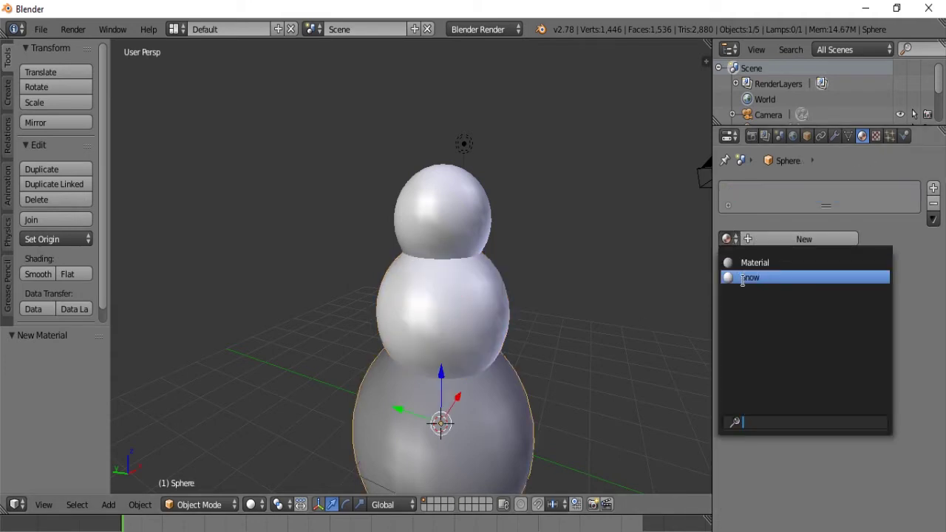
left_click(751, 277)
Deselect everything and inspect the snowman with Rendered viewport shading
scroll(591, 314, "down", 3)
key("a")
middle_click_drag(538, 326, 399, 348)
left_click(253, 504)
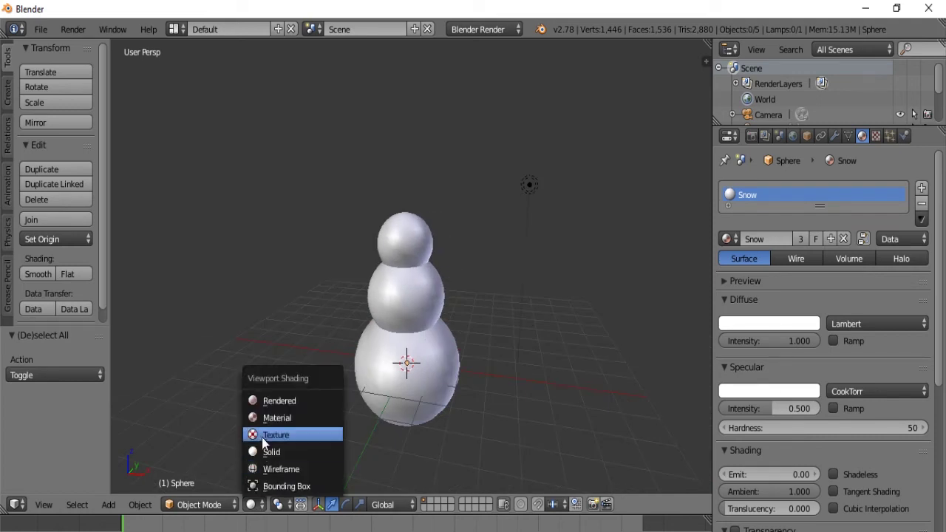
left_click(276, 406)
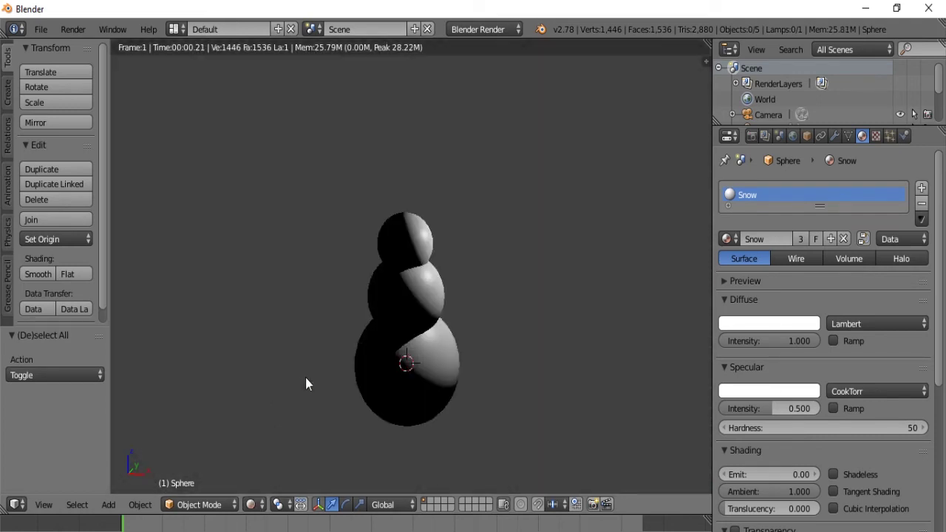
scroll(322, 279, "up", 4)
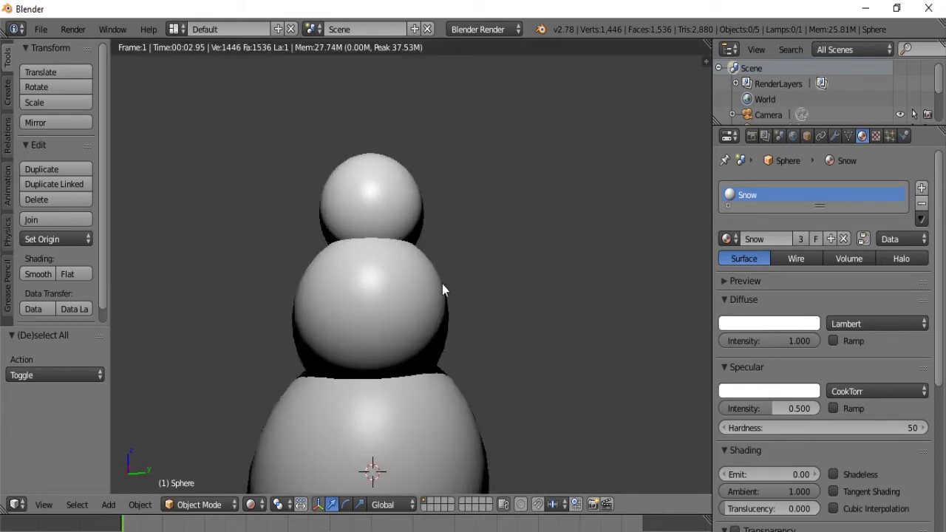
Try Material viewport shading, and return the viewport to Solid shading
left_click(252, 504)
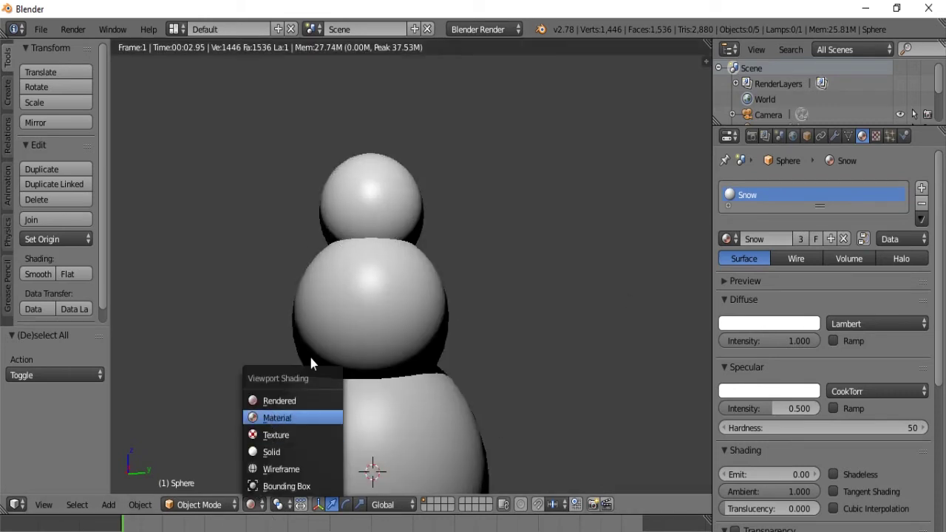
left_click(275, 418)
left_click(251, 504)
left_click(271, 451)
scroll(296, 399, "down", 3)
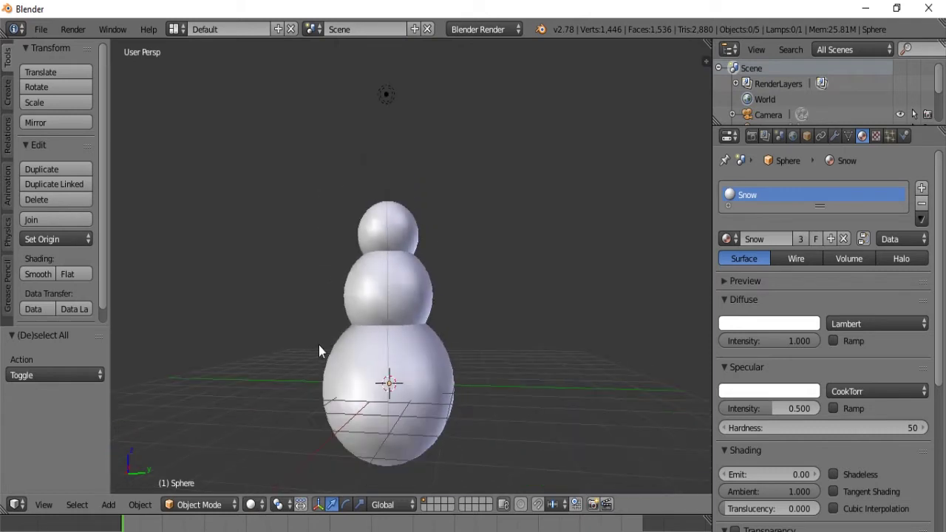
Switch to the front orthographic view and examine the snowman's head and middle sphere up close
middle_click_drag(327, 345, 516, 334)
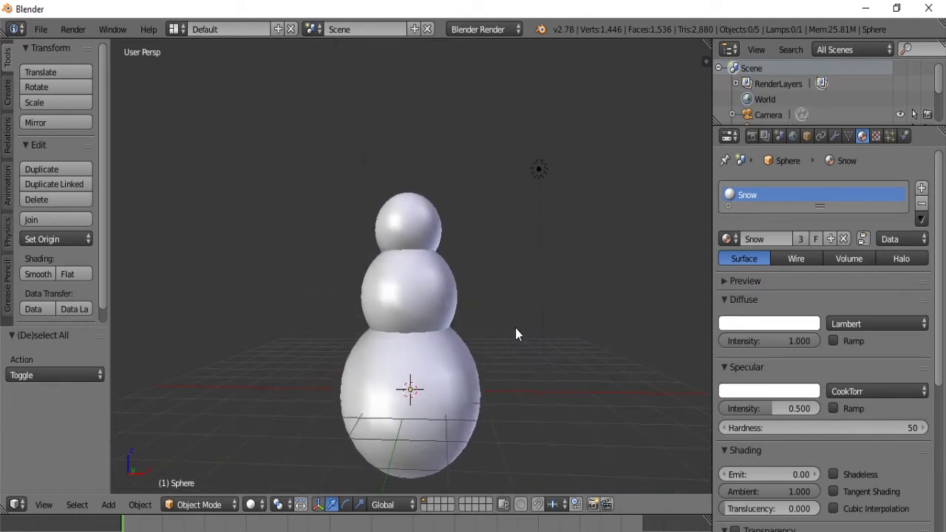
key("KP_1")
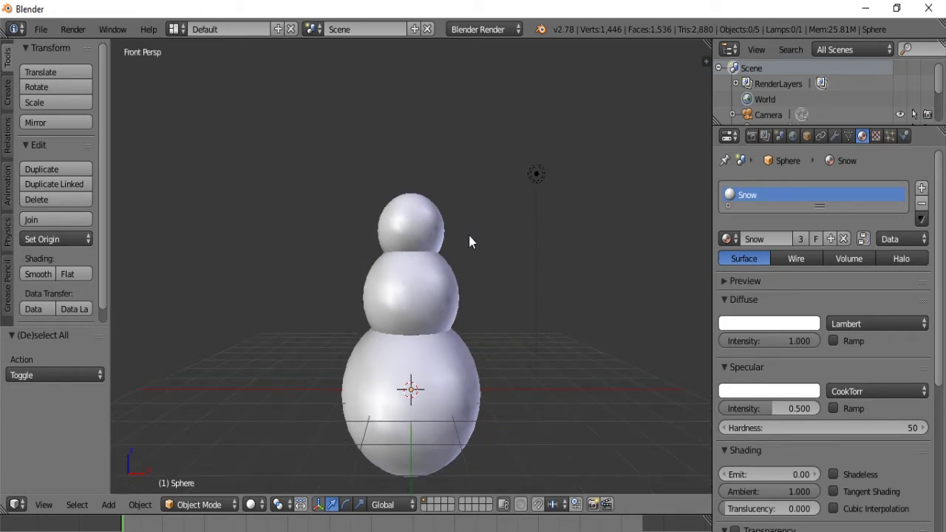
key("KP_5")
scroll(468, 232, "up", 2)
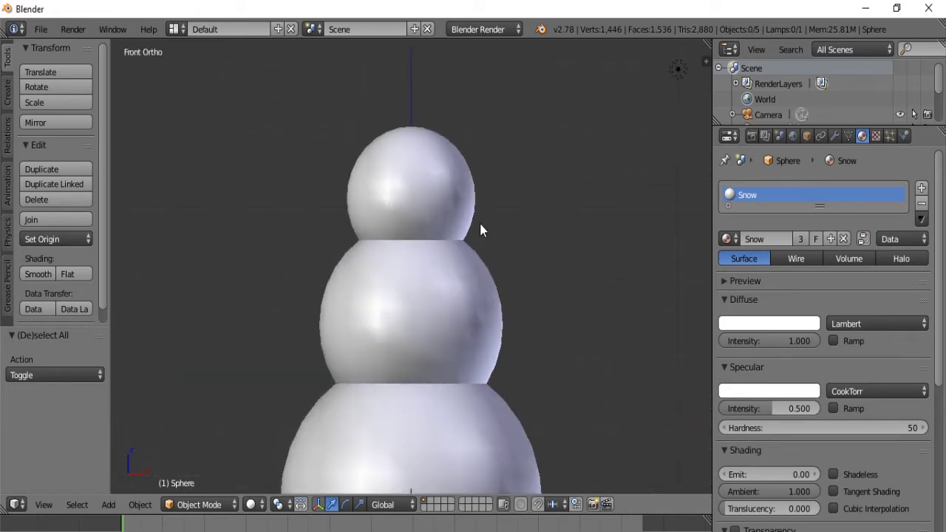
middle_click_drag(481, 224, 481, 264, "shift")
scroll(387, 226, "up", 3)
scroll(385, 225, "down", 2)
middle_click_drag(393, 269, 363, 207, "shift")
scroll(362, 209, "down", 1)
scroll(362, 203, "up", 2)
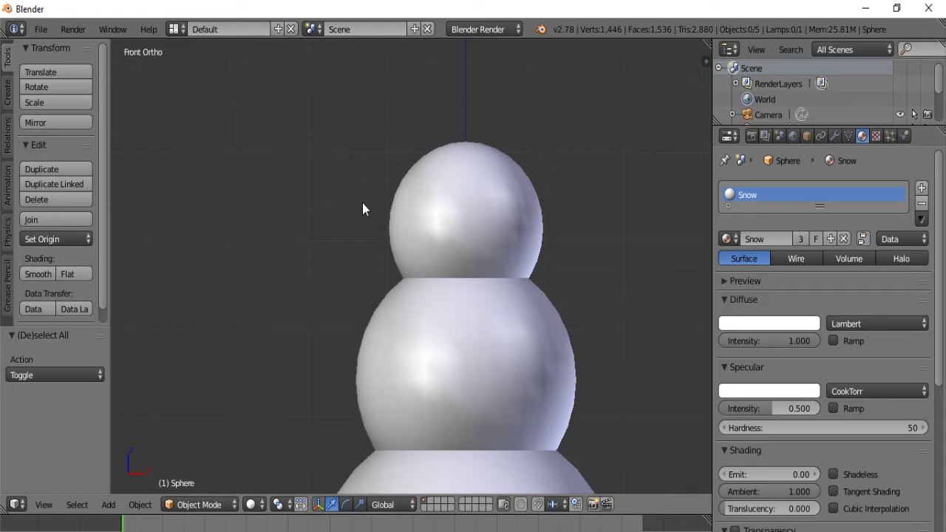
scroll(369, 200, "down", 3)
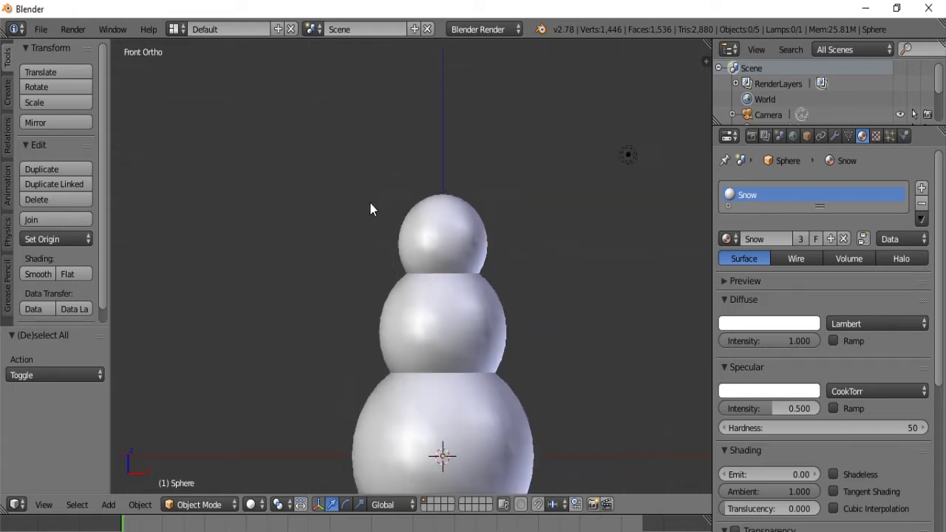
scroll(369, 200, "up", 4)
middle_click_drag(368, 203, 387, 231, "shift")
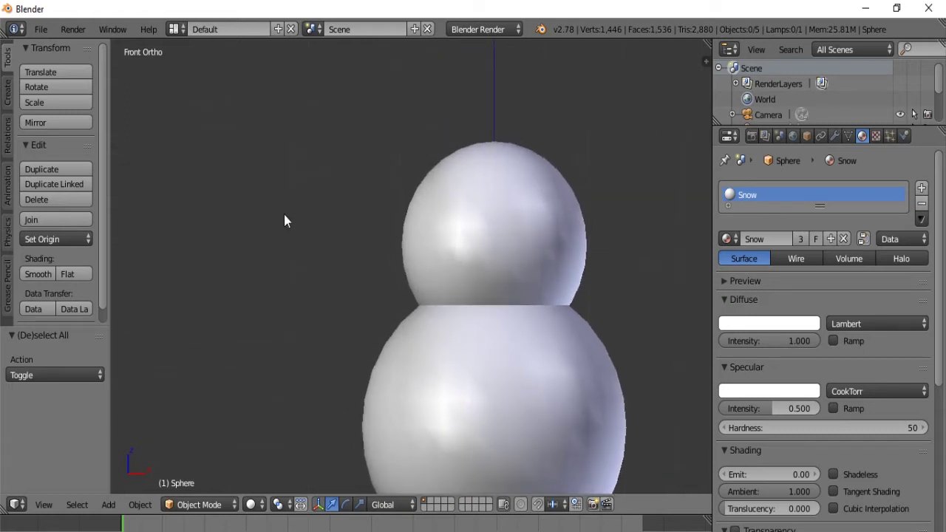
Add a UV sphere and move it about -4.55 along X and 5.02 along Z, beside the snowman
key("shift+a")
mouse_move(284, 214)
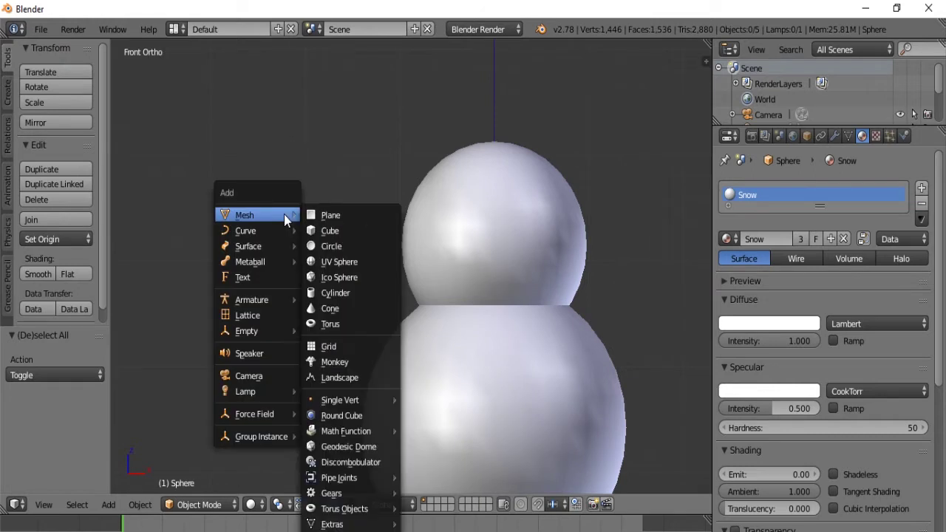
left_click(365, 263)
scroll(359, 264, "down", 4)
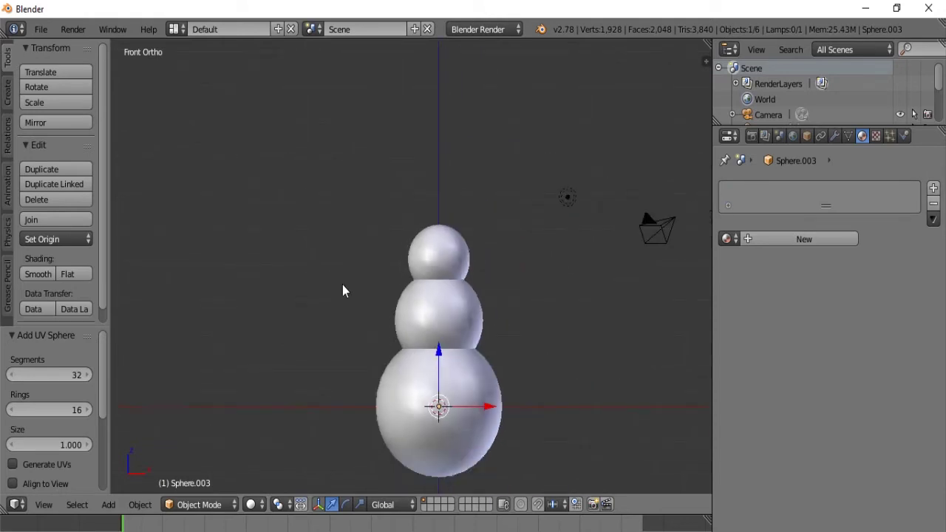
scroll(362, 301, "down", 1)
key("g")
key("x")
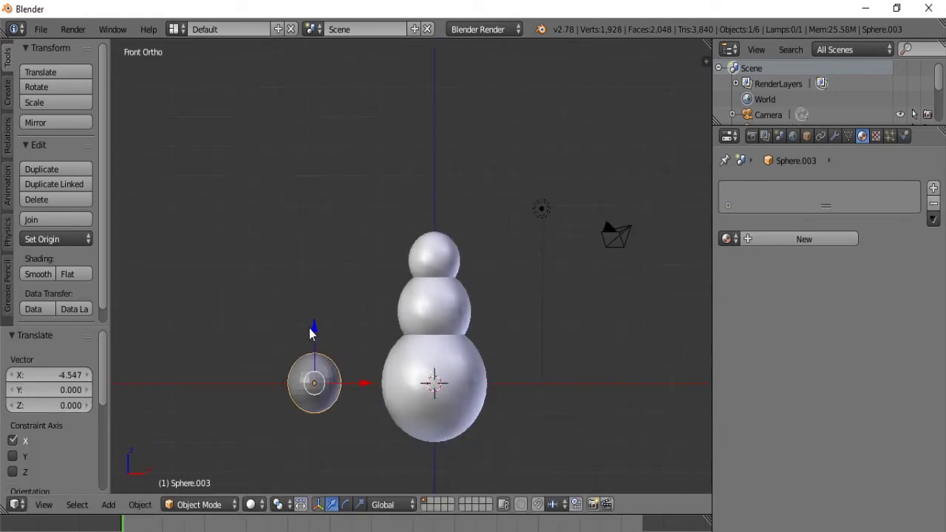
left_click_drag(313, 334, 312, 185)
Move the new sphere about 1.39 along X toward the head and scale it to 0.1
scroll(389, 244, "up", 6)
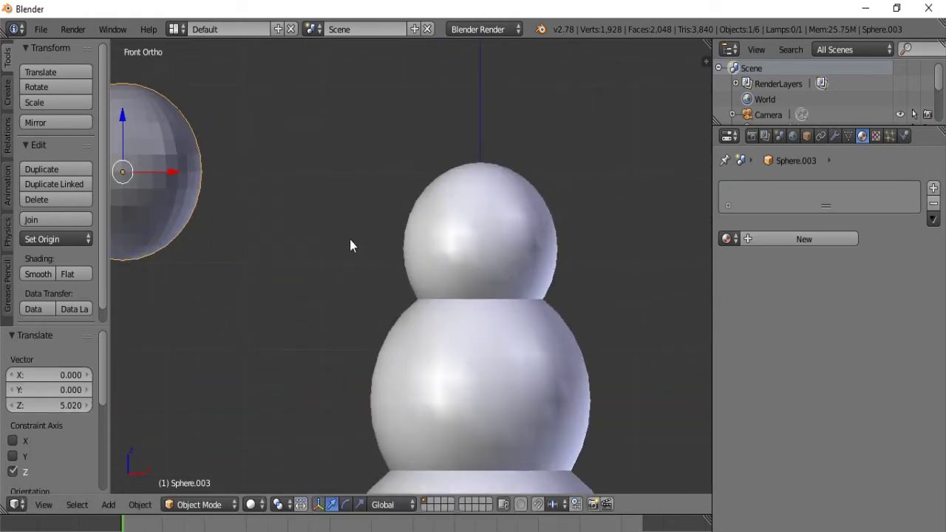
middle_click_drag(350, 240, 463, 272, "shift")
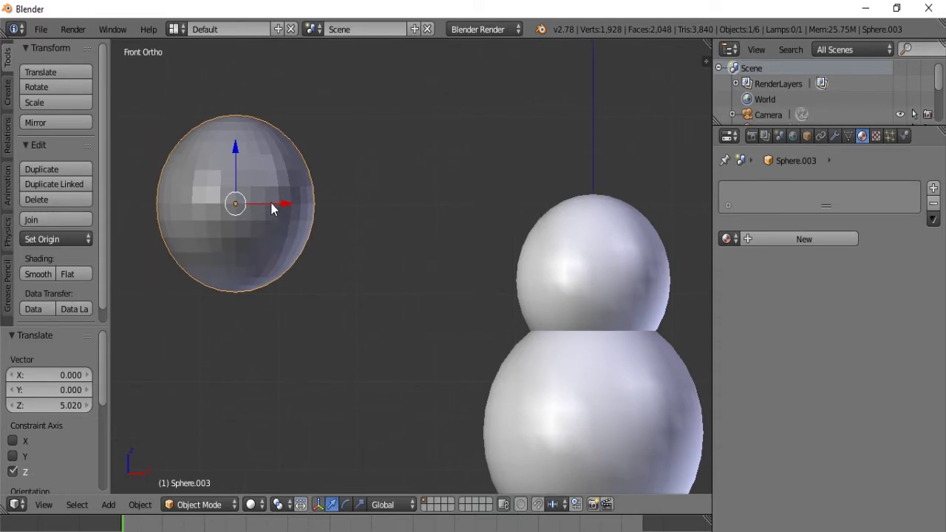
left_click_drag(272, 209, 394, 219)
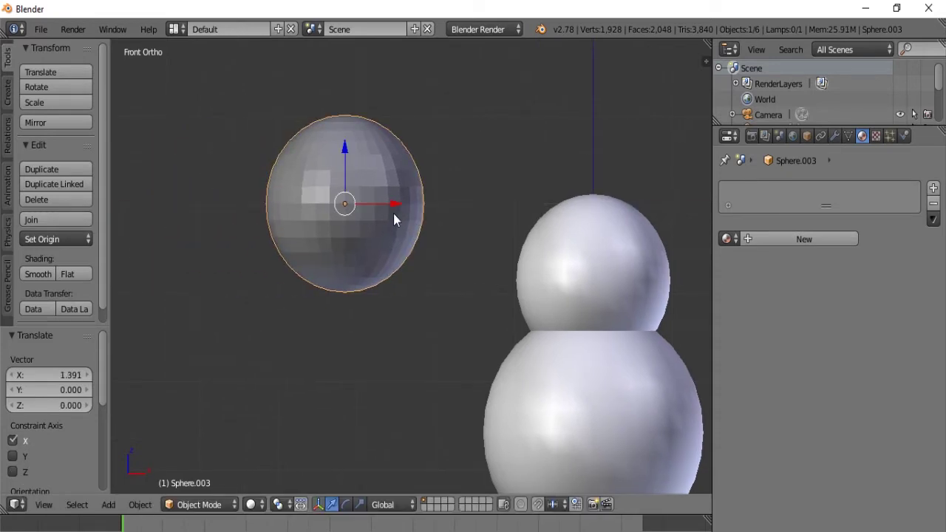
type("s.1")
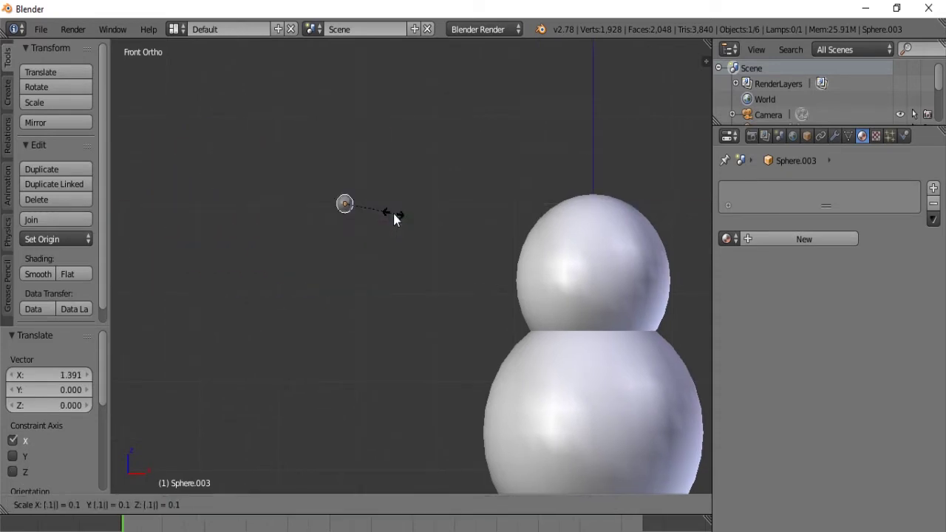
key("BackSpace")
type("2")
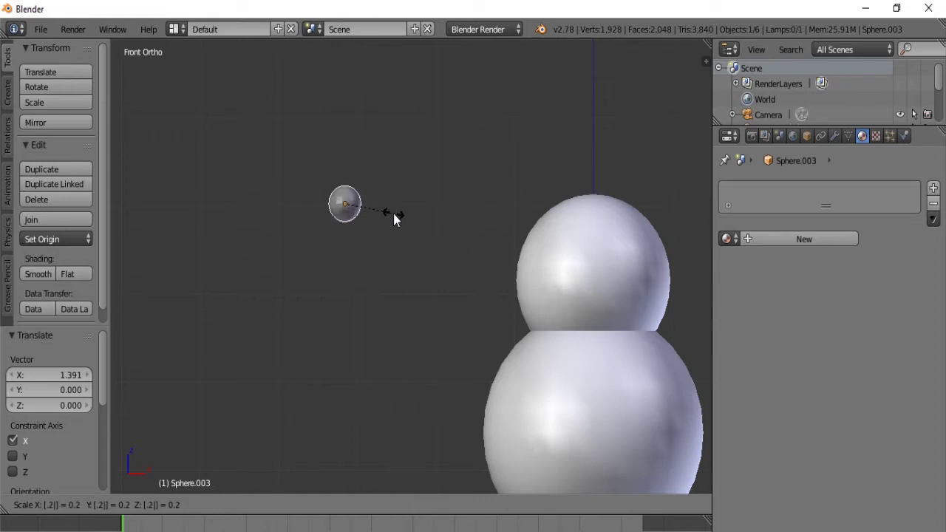
key("BackSpace")
type("1")
key("Return")
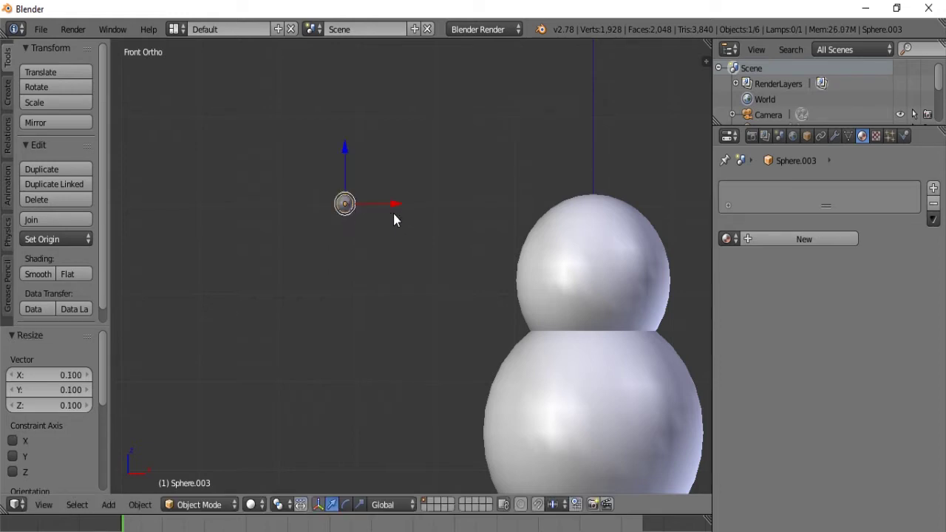
Bring the small sphere closer to the head along X and give it smooth shading
left_click_drag(397, 205, 490, 208)
left_click(39, 274)
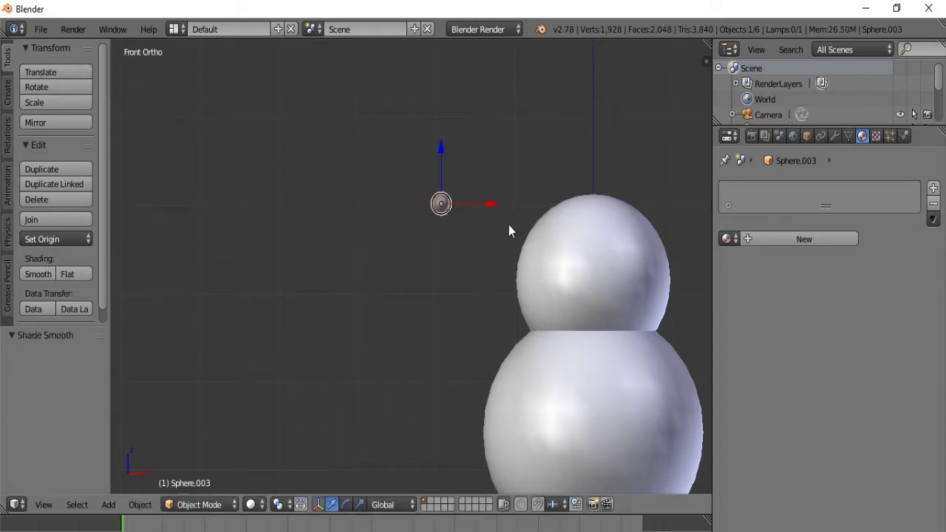
middle_click_drag(539, 233, 379, 212, "shift")
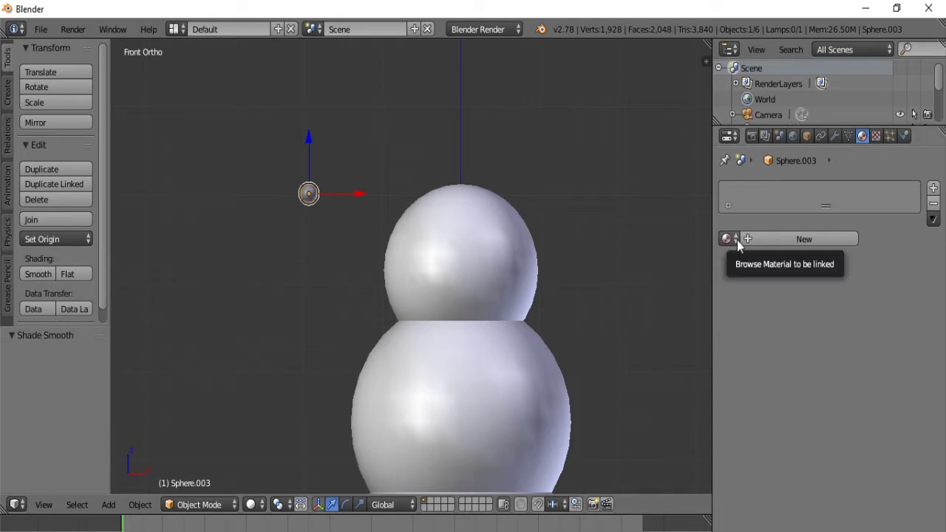
Add a new material to the small sphere and name it Coal
left_click(766, 239)
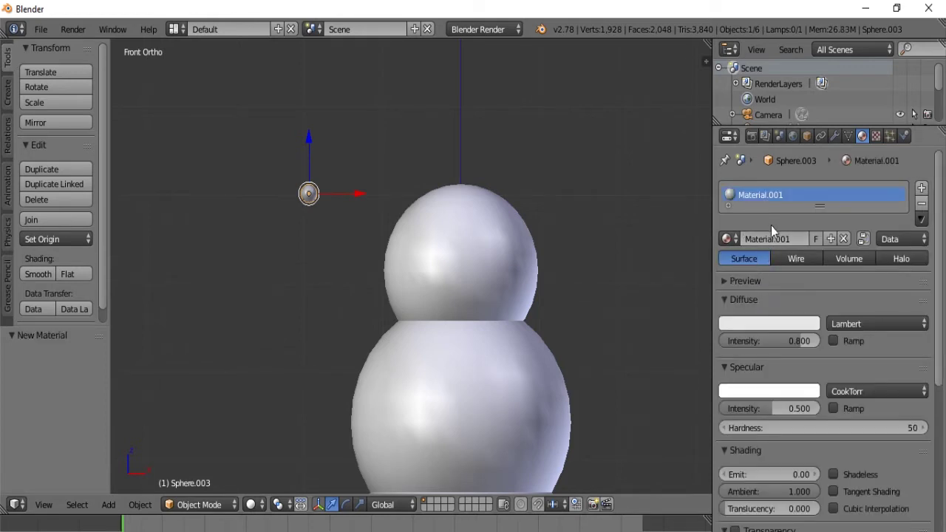
type("coal")
key("Return")
Set the Coal material's diffuse color to black and its specular color to dark gray
left_click(758, 325)
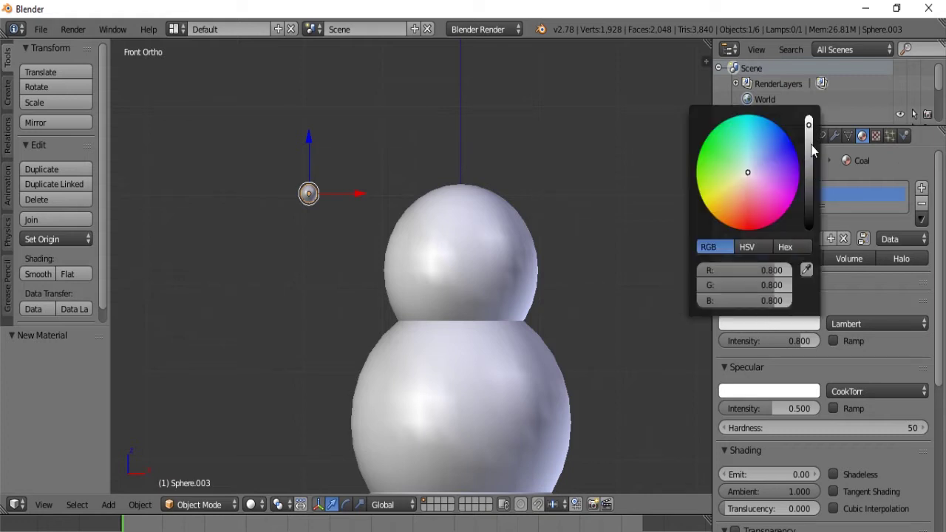
left_click_drag(813, 150, 810, 225)
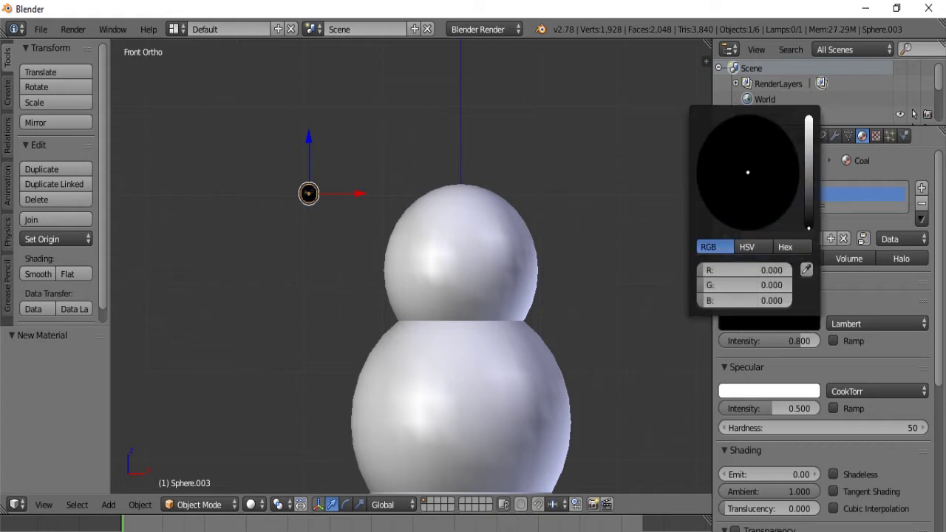
left_click(766, 391)
left_click_drag(809, 187, 809, 262)
Move the coal sphere about 1.52 along X and -0.52 along Z to an eye position on the head
key("g")
key("x")
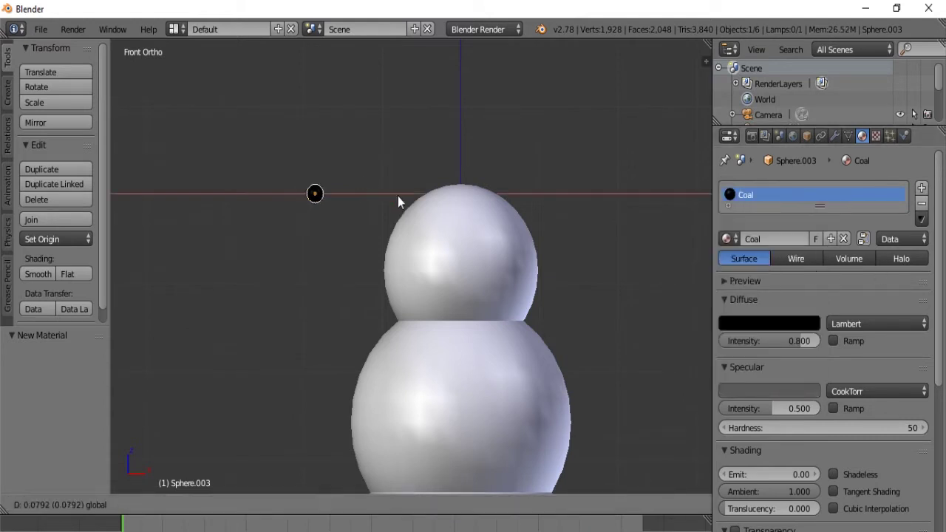
left_click(482, 219)
key("g")
key("z")
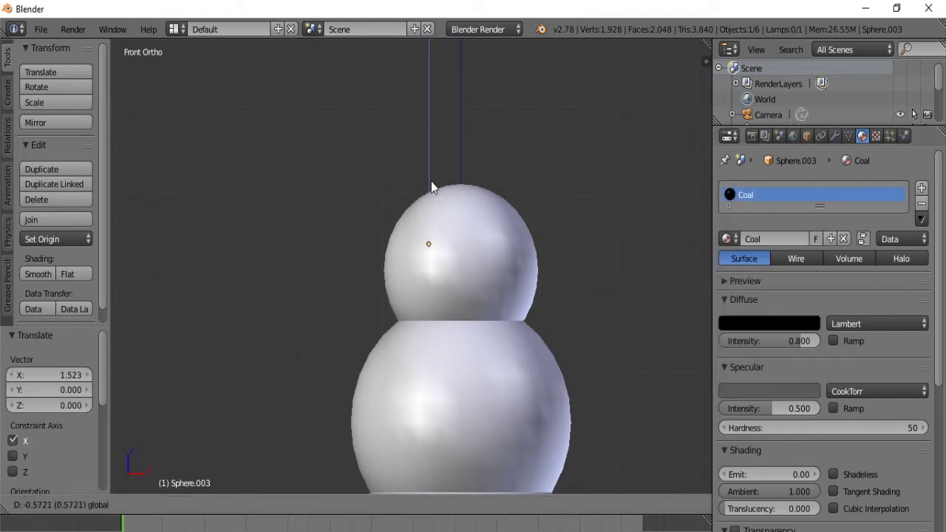
left_click(432, 181)
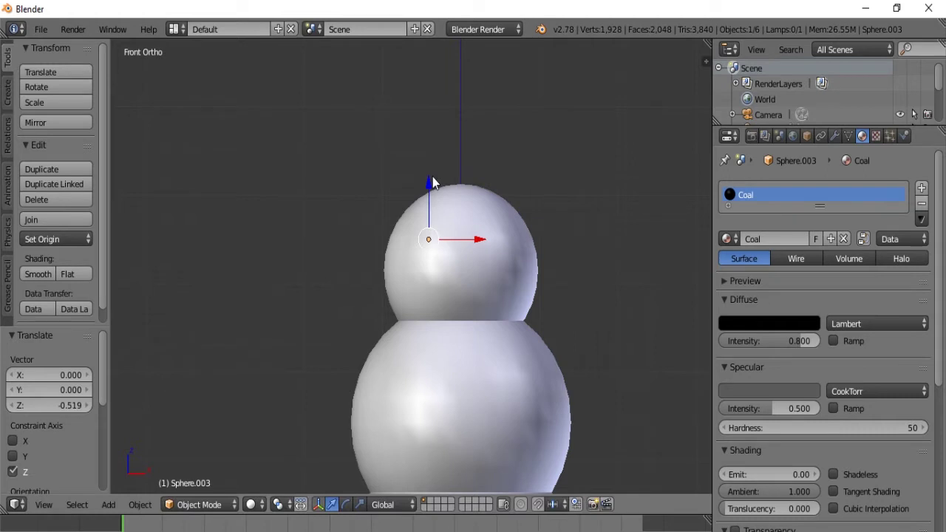
Try to bring the coal sphere out of the head by moving it about 0.88 along Y in the side view
key("KP_3")
key("g")
key("y")
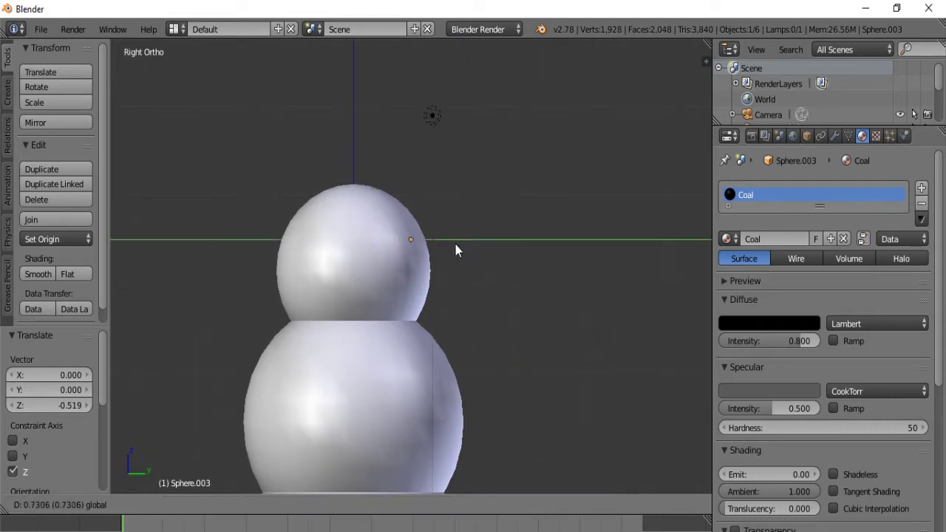
left_click(467, 246)
key("KP_1")
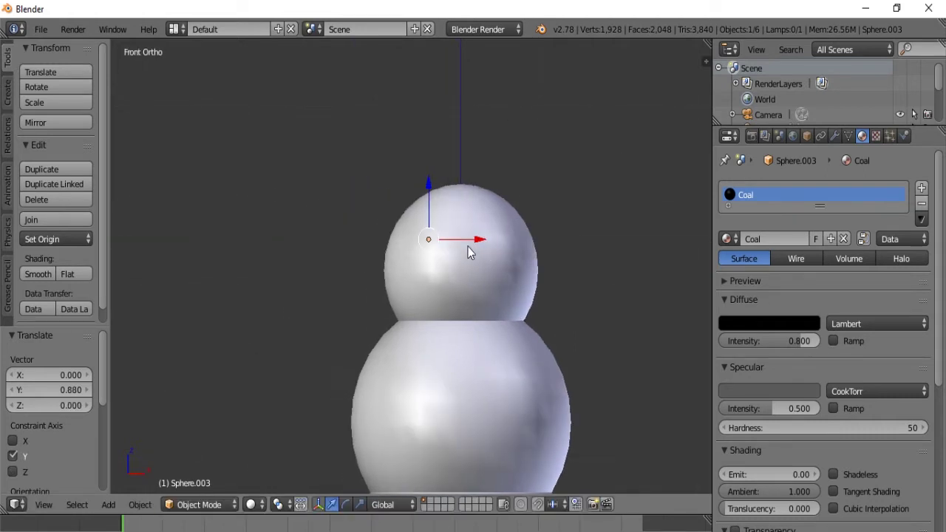
Move the coal sphere about -1.687 along Y so it sits on the front of the head
middle_click_drag(461, 228, 536, 285)
key("g")
key("y")
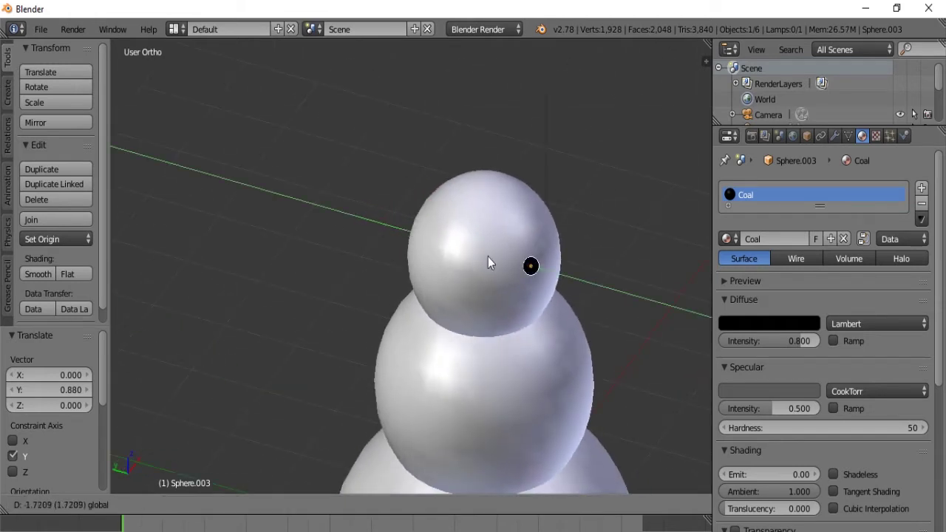
left_click(485, 266)
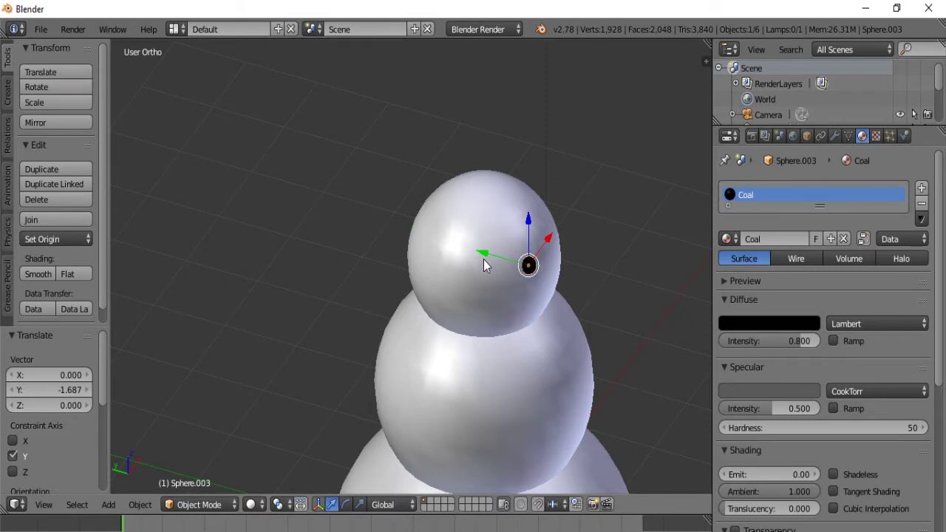
key("KP_3")
key("KP_1")
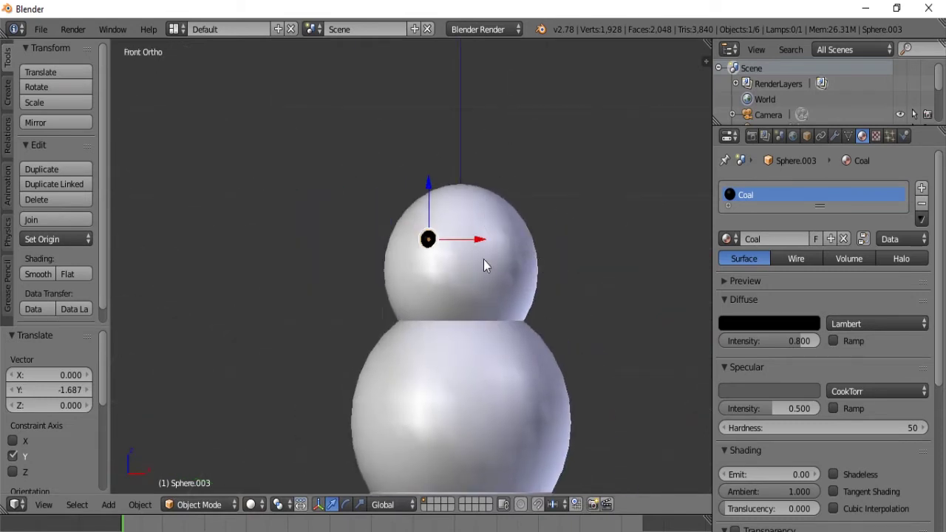
Adjust the coal eye's position slightly along X and raise it about 0.148 along Z
scroll(484, 265, "up", 3)
key("g")
key("x")
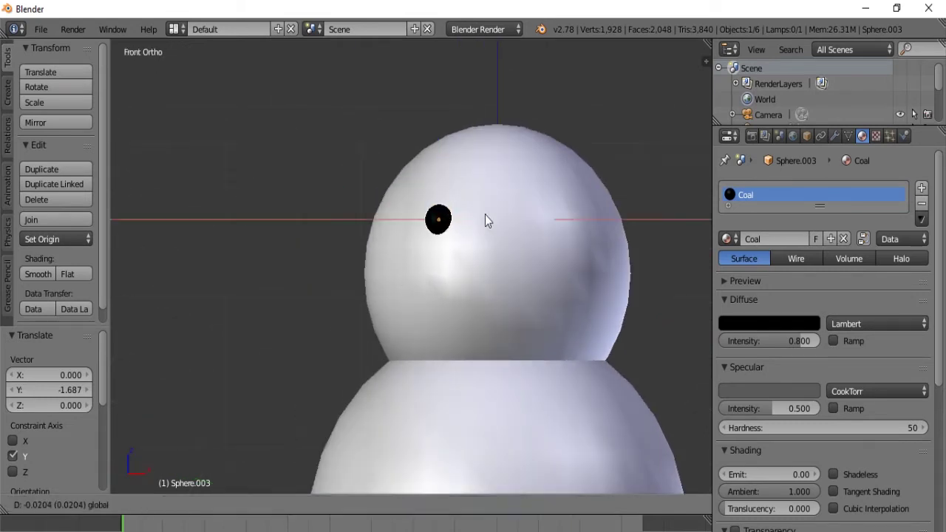
left_click(482, 214)
key("g")
key("z")
left_click(436, 211)
Push the coal eye about 0.128 along Y into the head
middle_click_drag(436, 211, 539, 281)
key("g")
key("y")
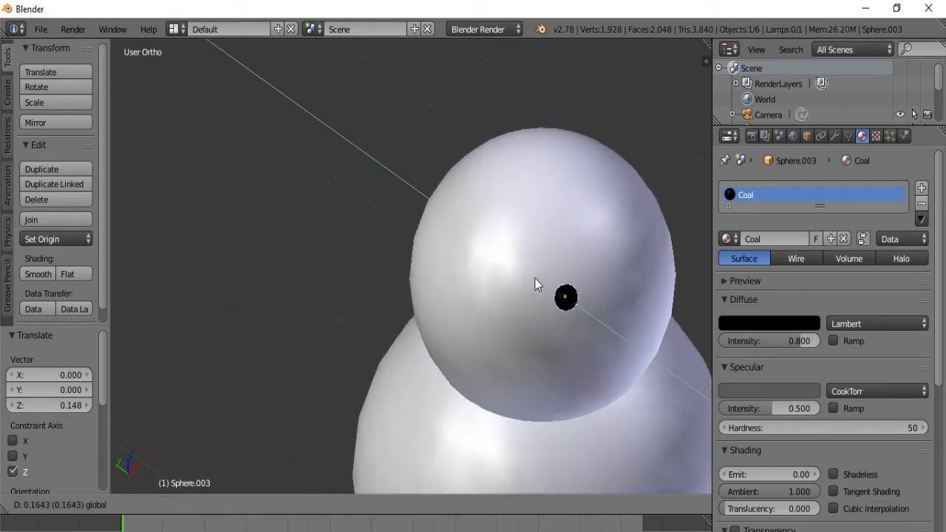
left_click(535, 278)
middle_click_drag(598, 294, 564, 259)
key("KP_1")
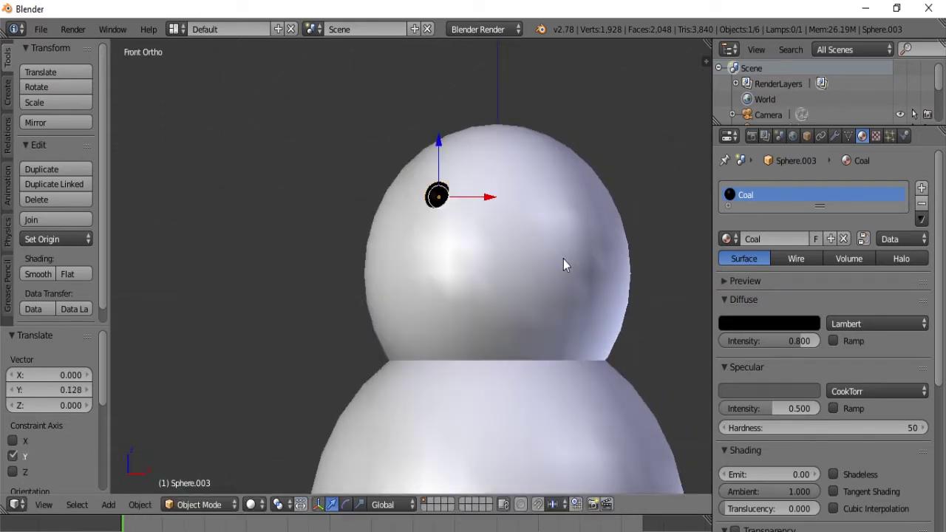
scroll(454, 206, "down", 2)
middle_click_drag(455, 207, 469, 265)
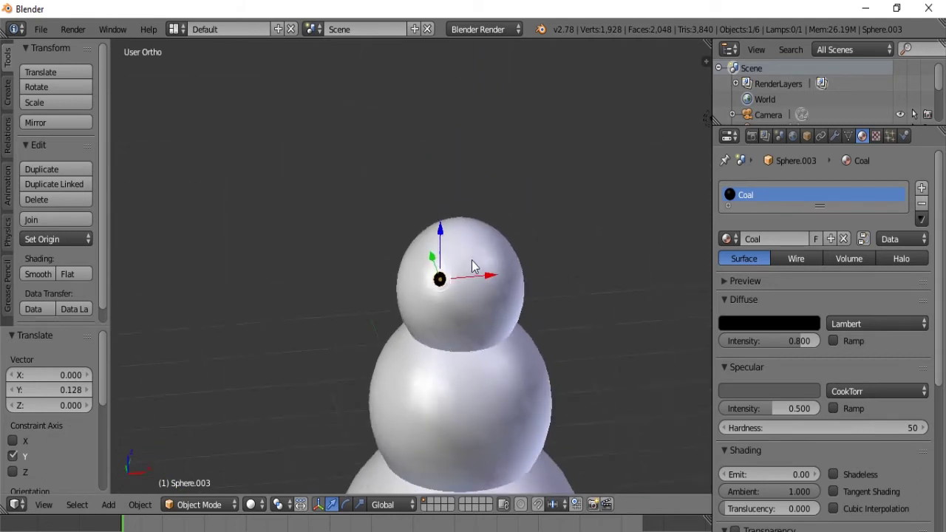
Shift the coal eye about 0.077 along X and bring it forward about -0.089 along Y
scroll(469, 265, "up", 2)
key("KP_5")
middle_click_drag(488, 306, 447, 310)
key("g")
key("x")
left_click(425, 330)
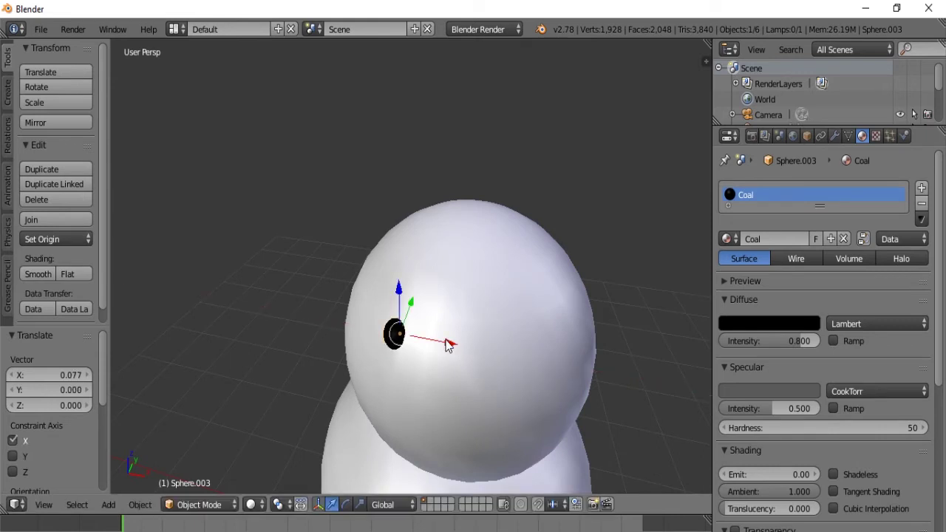
key("g")
key("y")
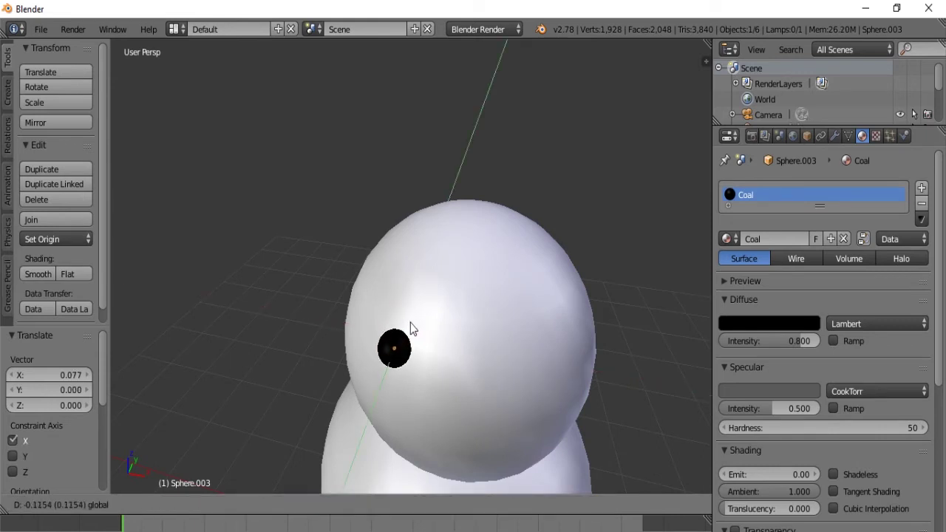
left_click(416, 330)
scroll(470, 308, "down", 2)
key("KP_1")
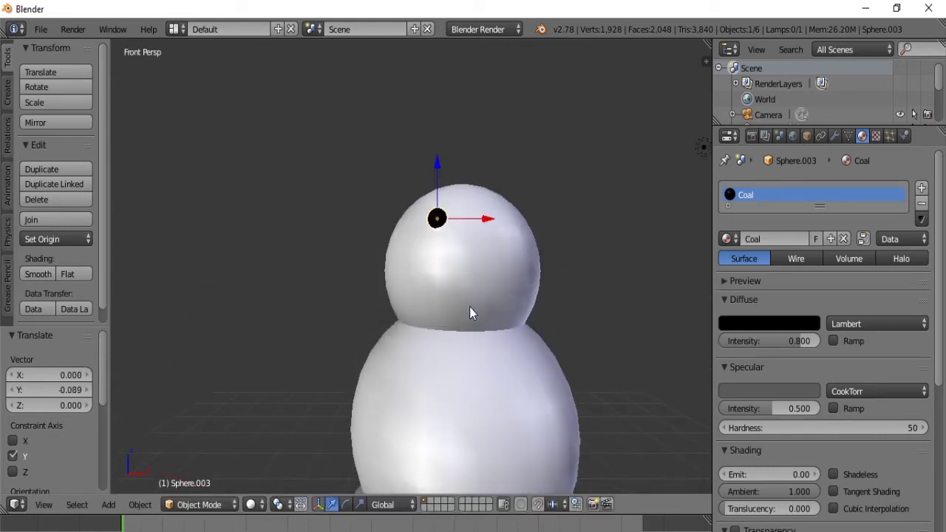
Lower the coal eye slightly along Z and move it about -0.099 along Y
scroll(470, 311, "up", 2)
right_click(447, 202)
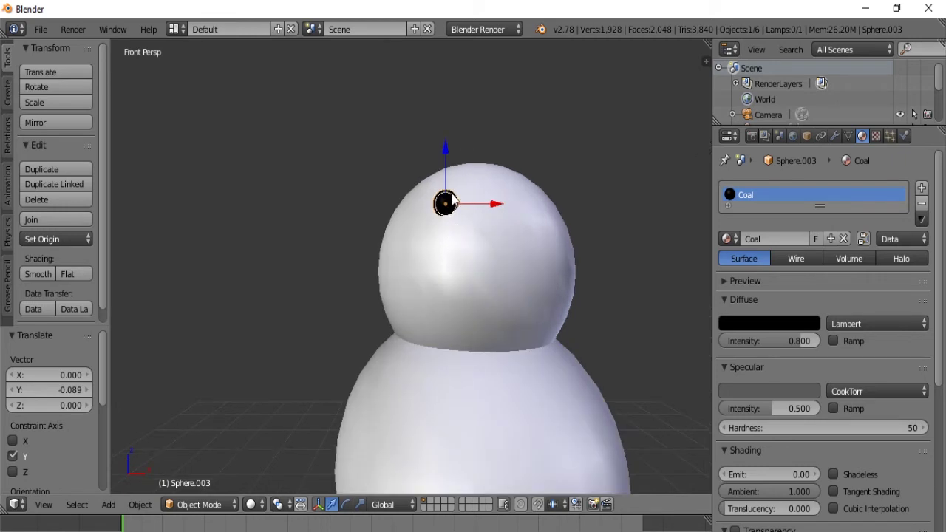
left_click_drag(445, 156, 446, 172)
middle_click_drag(446, 171, 417, 289)
left_click_drag(383, 298, 381, 310)
middle_click_drag(385, 320, 390, 325)
key("KP_1")
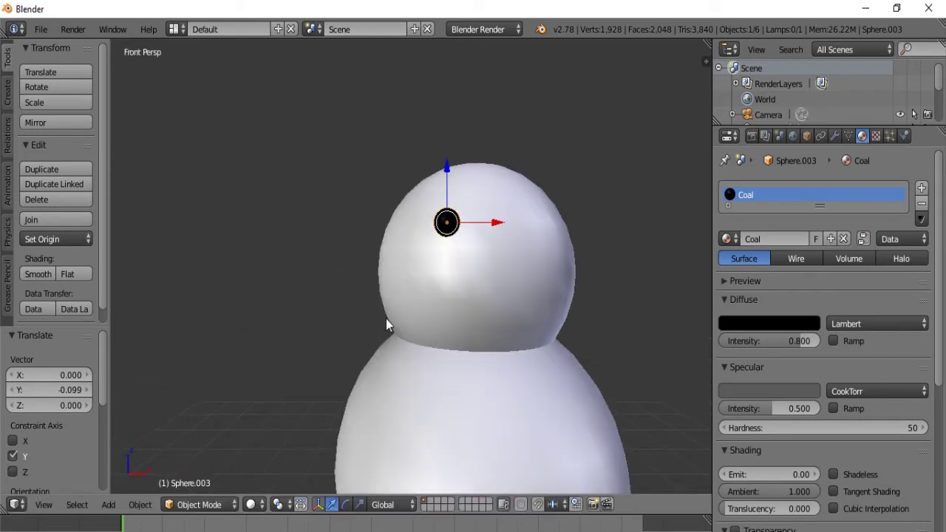
Duplicate the coal eye about 0.623 along X to make the second eye
key("KP_5")
scroll(464, 250, "up", 2)
middle_click_drag(469, 251, 440, 249, "shift")
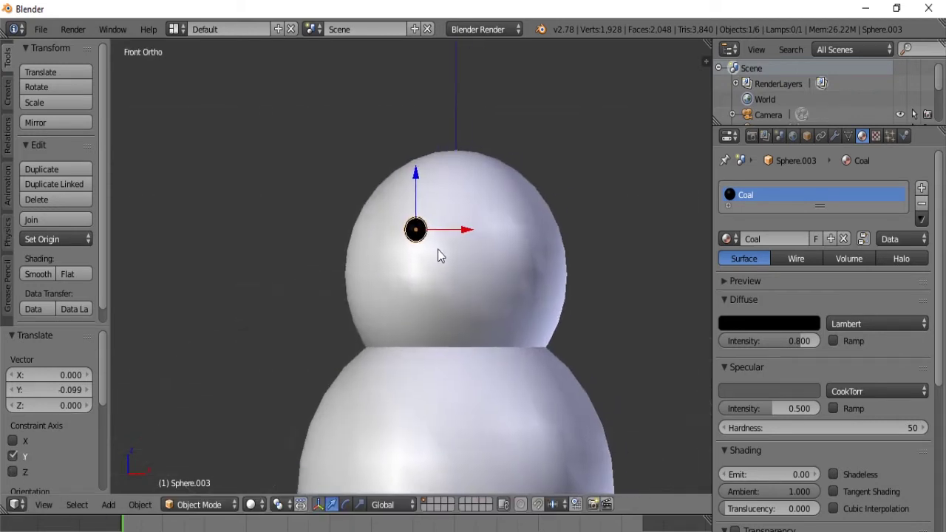
key("shift+d")
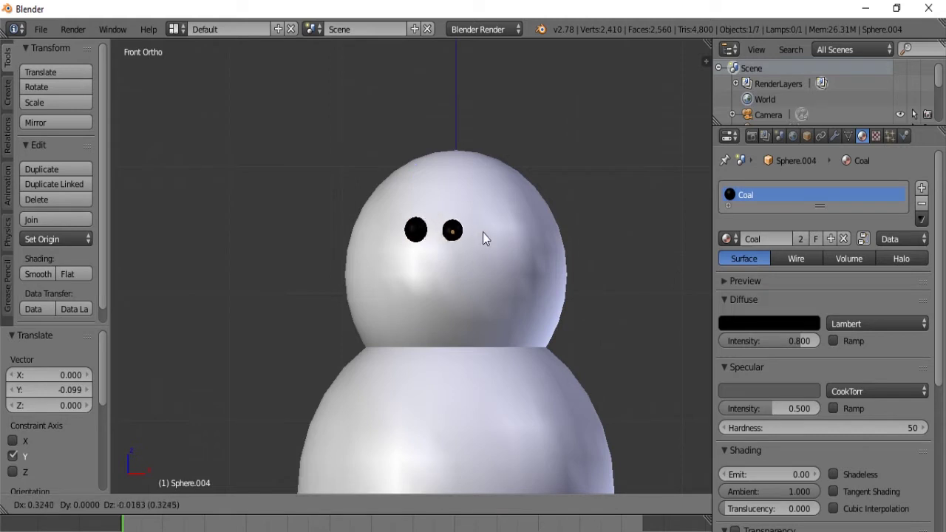
key("y")
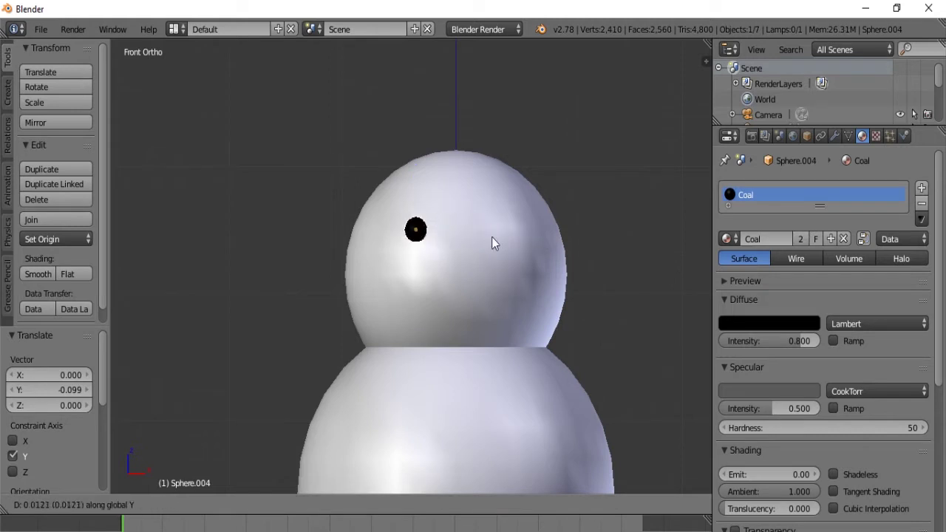
key("x")
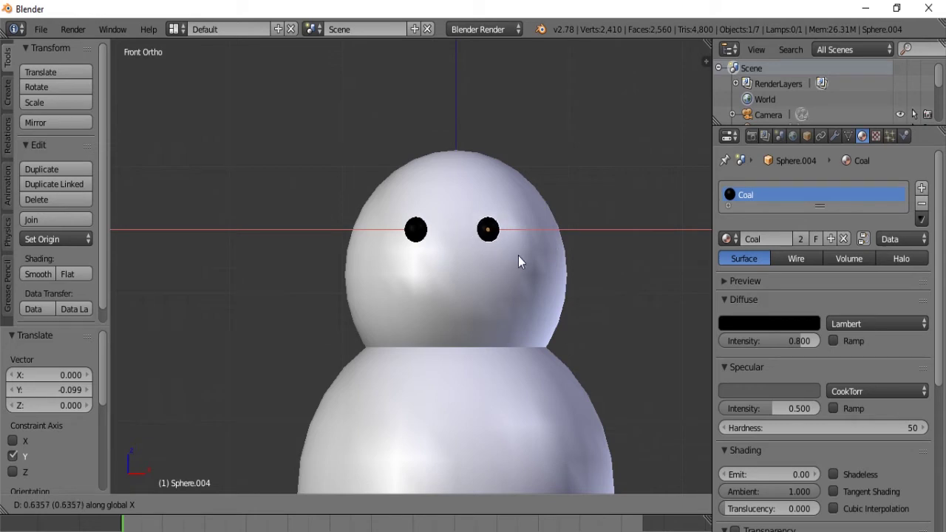
left_click(515, 258)
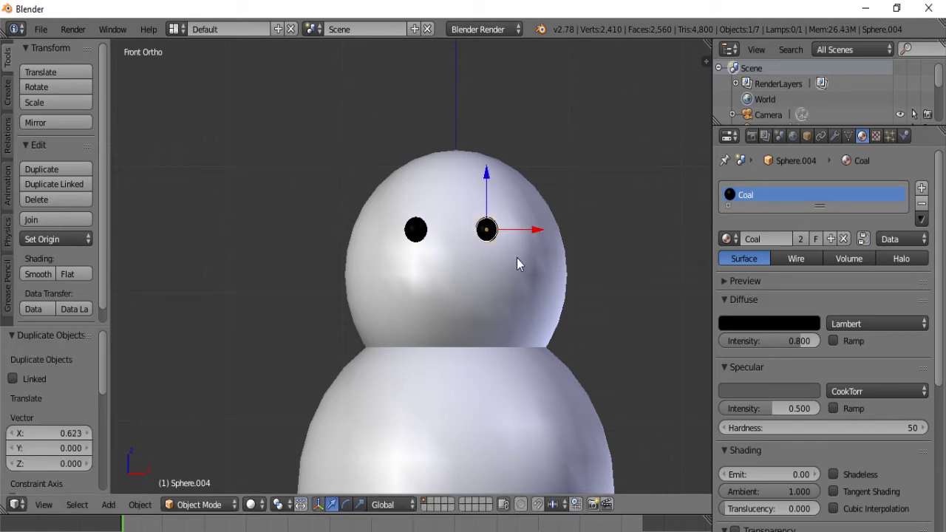
Duplicate the second eye about -0.624 along Z to start the mouth
middle_click_drag(517, 258, 486, 282)
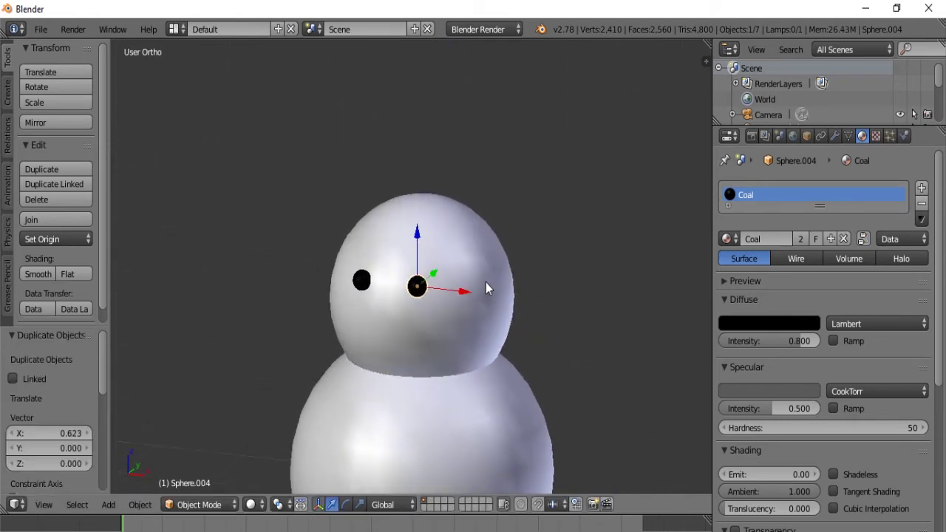
key("KP_1")
scroll(486, 255, "up", 2)
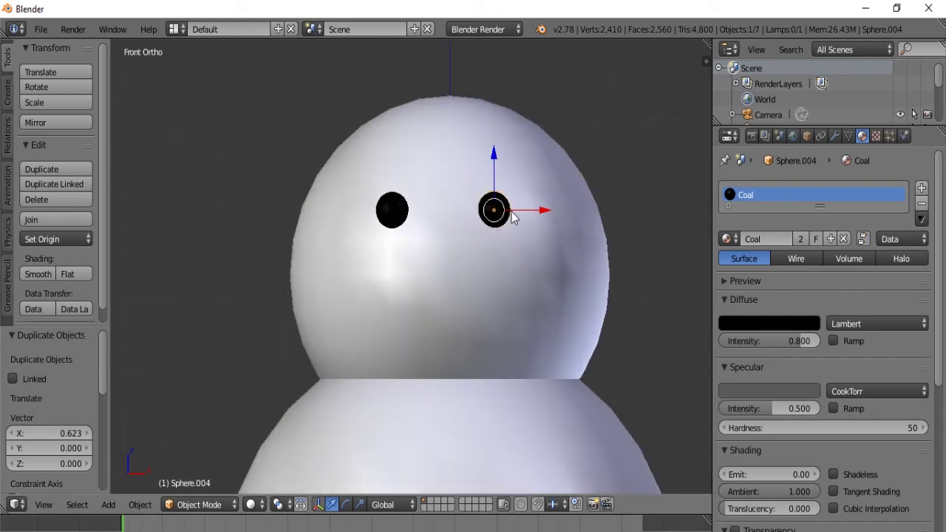
key("shift+d")
key("z")
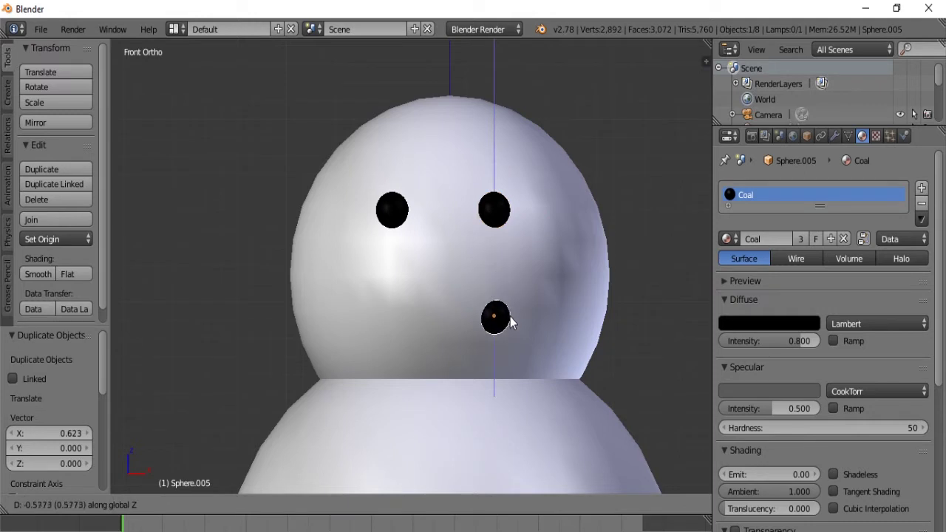
left_click(510, 328)
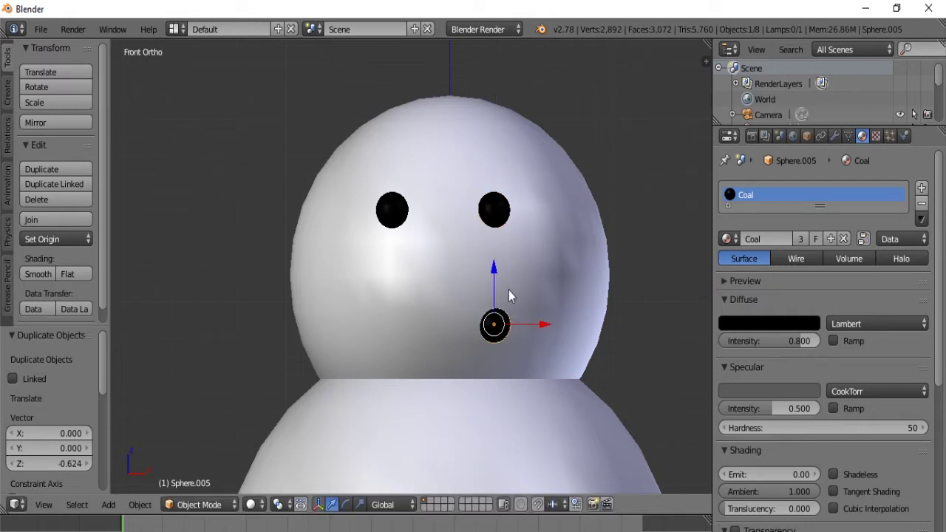
Scale the mouth coal by 0.7, then move it outward along X and up about 0.225 along Z
type("s")
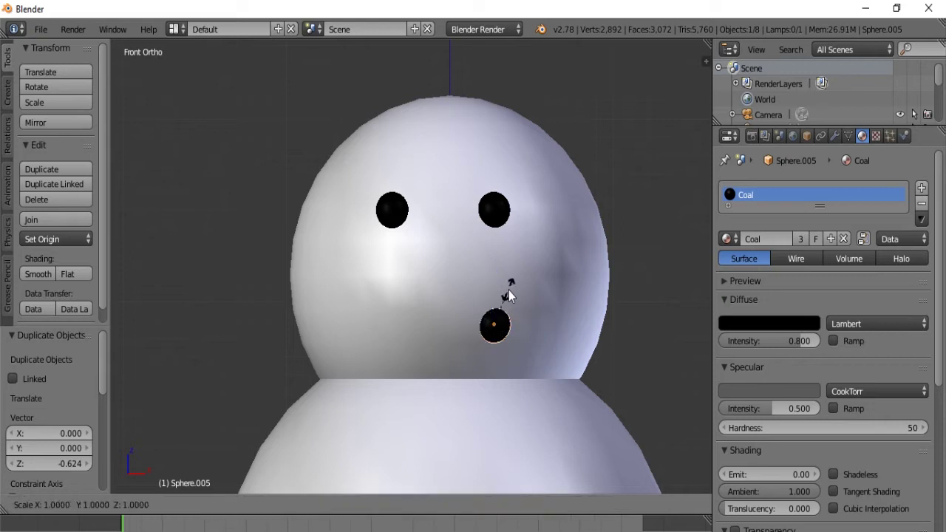
type("0.7")
key("Return")
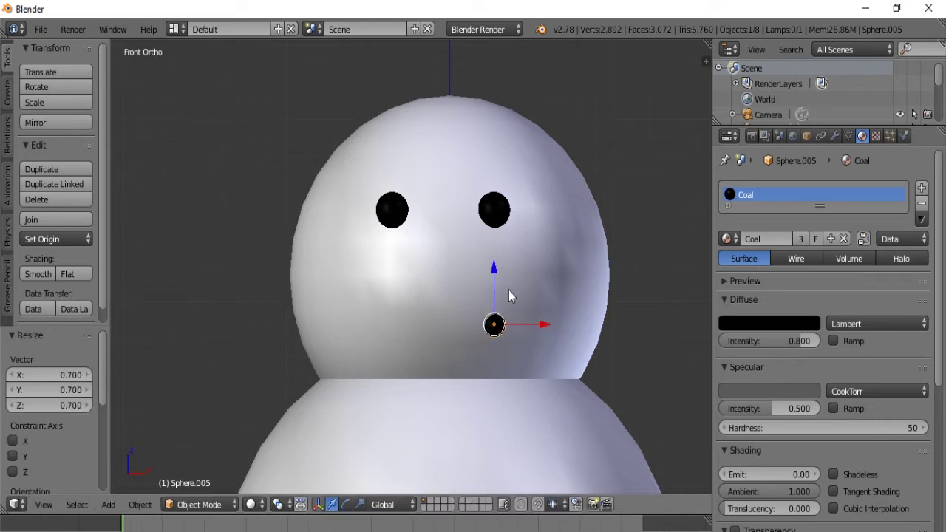
left_click_drag(545, 326, 592, 326)
left_click_drag(541, 267, 542, 230)
Move the mouth coal about 0.071 along Y to seat it in the side of the head
middle_click_drag(552, 270, 522, 308)
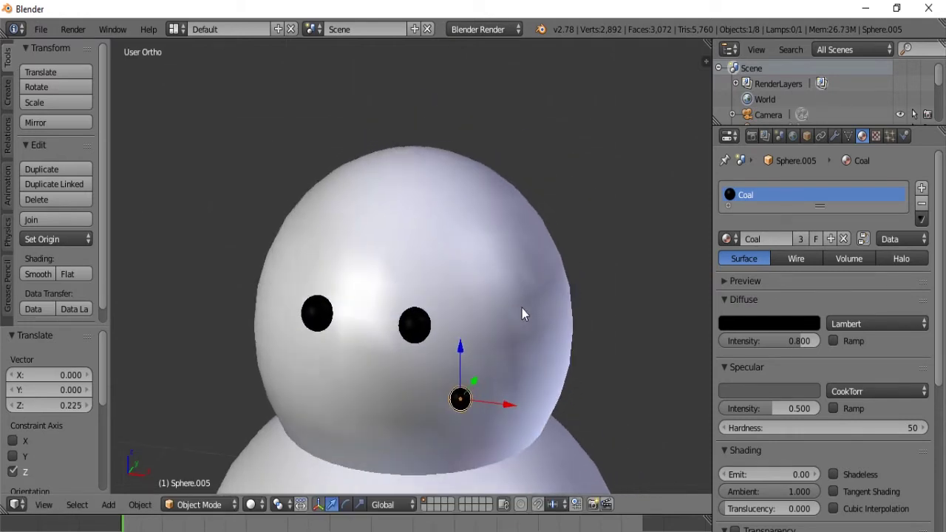
key("KP_5")
scroll(522, 308, "down", 4)
scroll(513, 302, "up", 5)
middle_click_drag(446, 347, 280, 377)
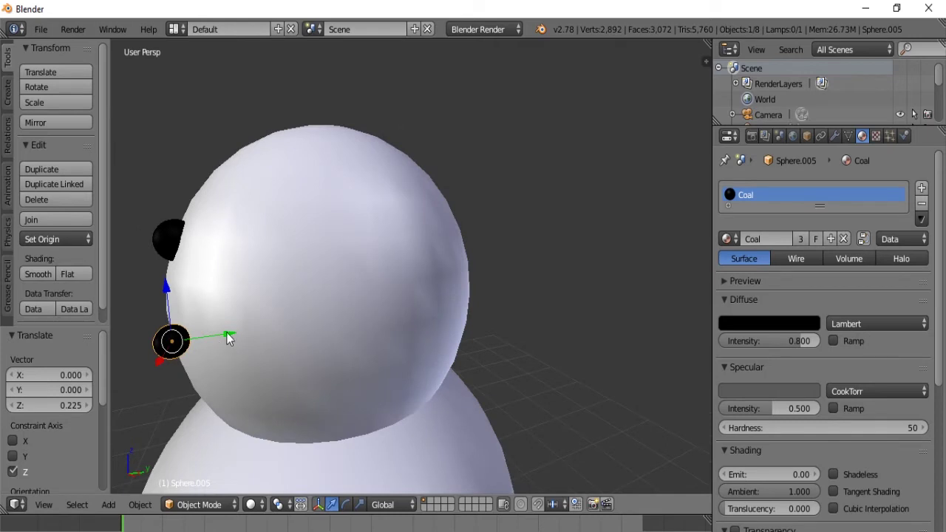
left_click_drag(232, 337, 244, 331)
middle_click_drag(245, 331, 375, 342)
key("KP_1")
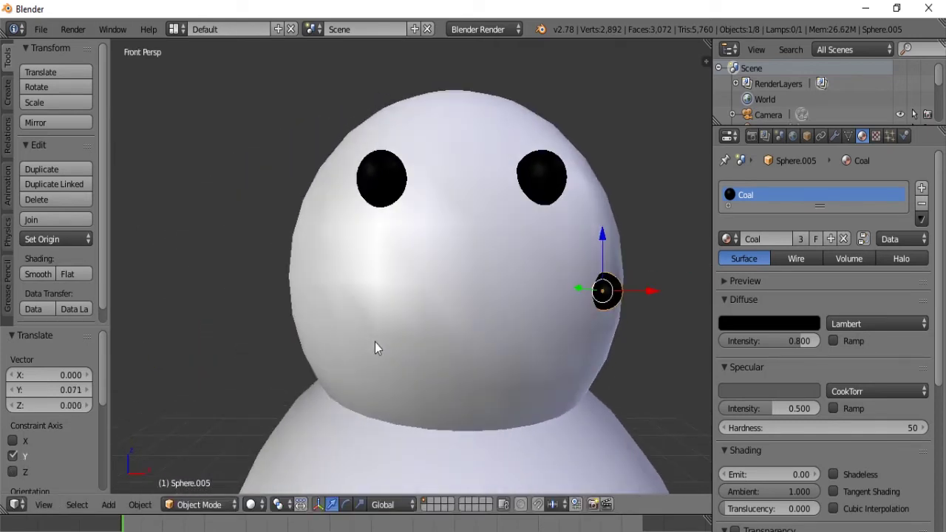
scroll(384, 333, "down", 2)
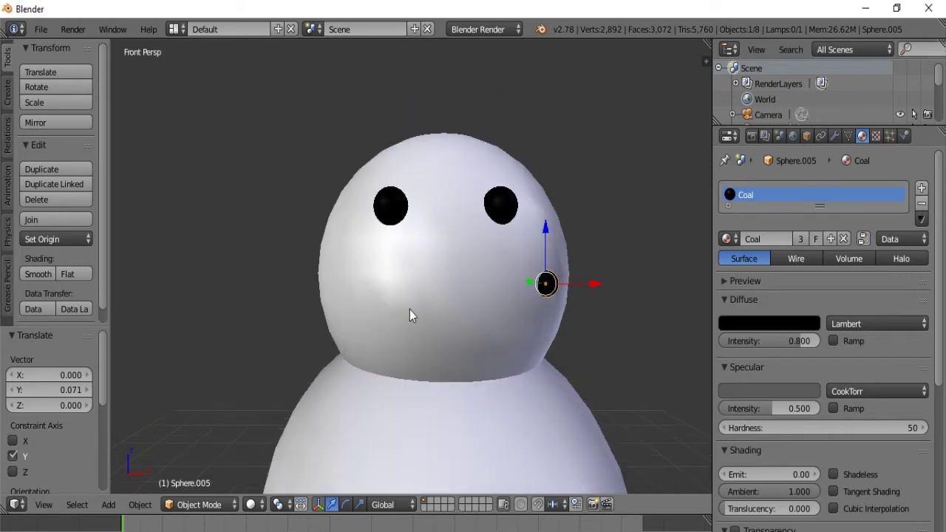
Duplicate the mouth coal about -0.184 along Z and shift the copy along X toward the middle of the face
middle_click_drag(410, 310, 442, 375)
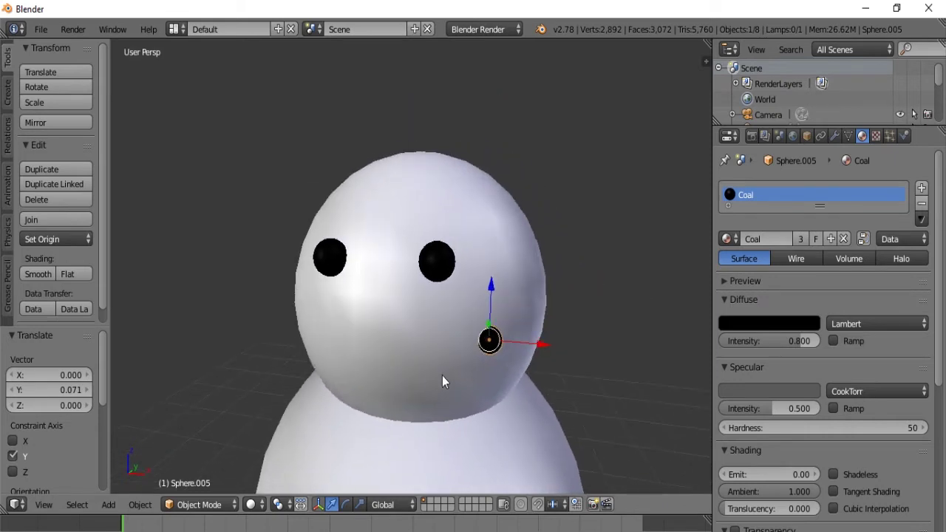
key("shift+d")
key("z")
left_click(485, 329)
key("g")
key("x")
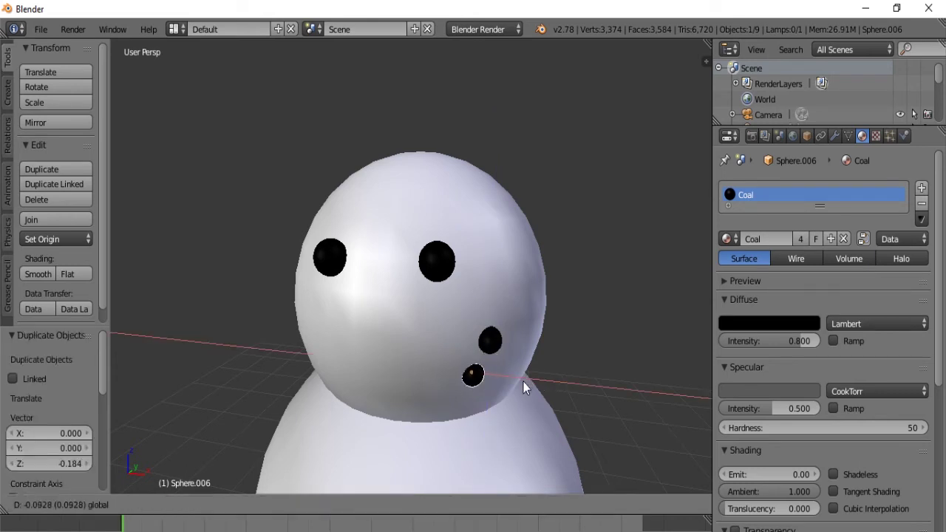
left_click(474, 374)
Reposition the second mouth coal along Y and move it along X to fit the head's curve
scroll(474, 366, "down", 2)
middle_click_drag(466, 349, 427, 347)
key("g")
key("y")
left_click(429, 341)
key("g")
key("x")
left_click(436, 358)
Push the second mouth coal about 0.034 along Y into the head
middle_click_drag(424, 362, 474, 354)
scroll(466, 358, "up", 2)
key("g")
key("y")
left_click(464, 366)
middle_click_drag(486, 355, 479, 337)
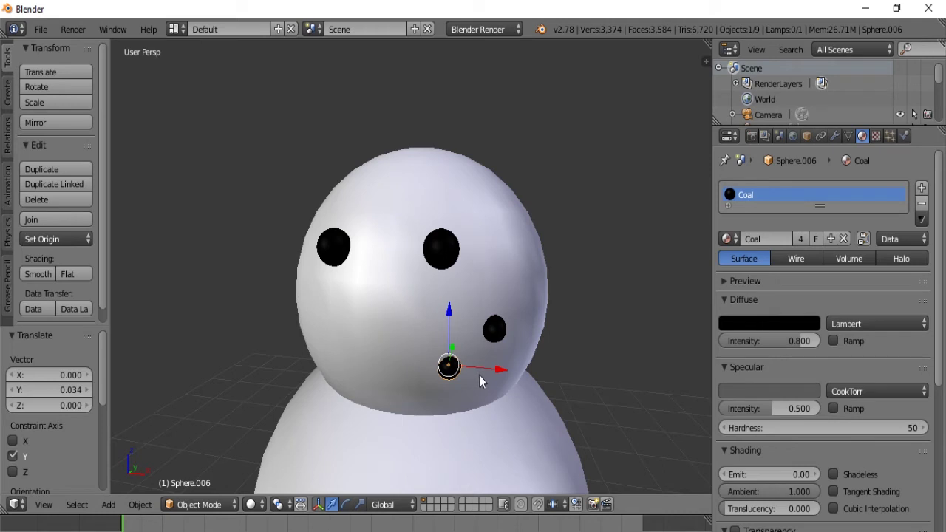
Duplicate the lower mouth coal about 0.128 along X and raise the copy about 0.063 along Z between the two mouth coals
key("shift+d")
key("x")
left_click(507, 374)
key("g")
key("z")
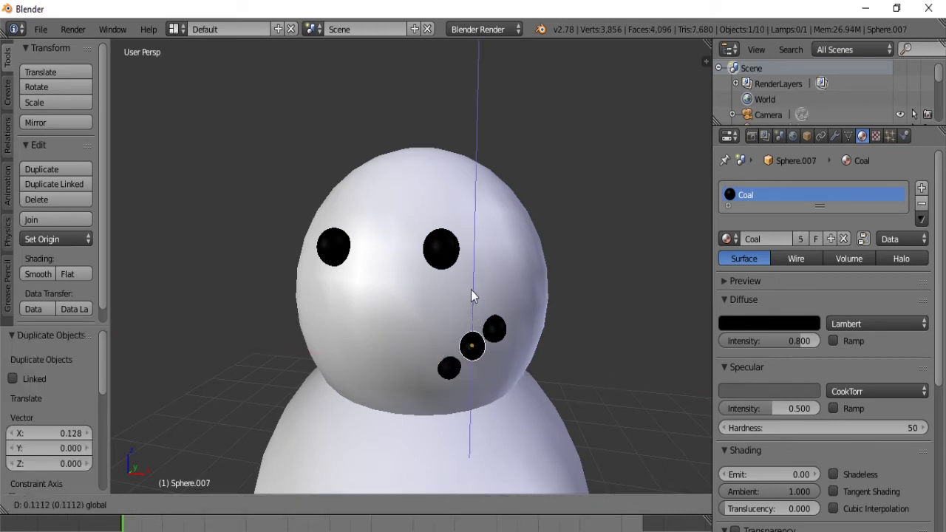
left_click(509, 354)
Push the middle mouth coal along Y into the head and shift it about -0.016 along X
middle_click_drag(508, 353, 481, 377)
key("g")
key("y")
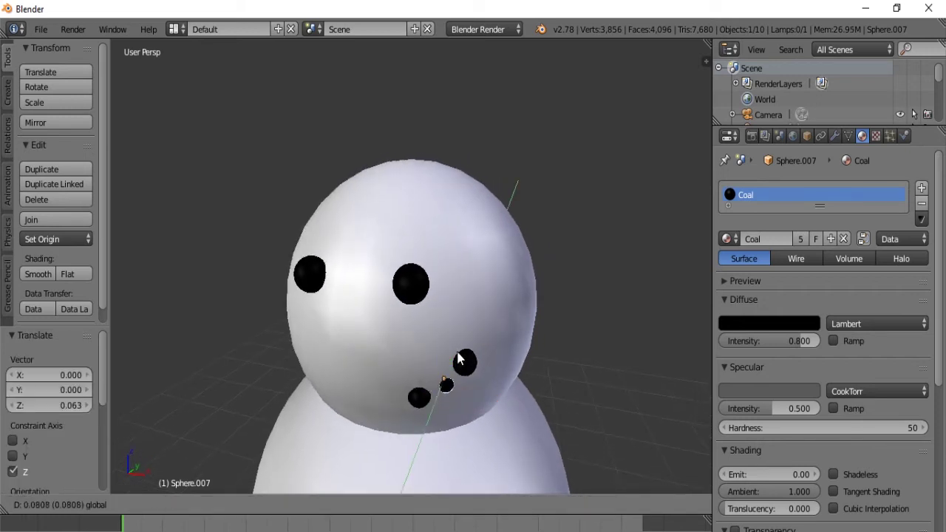
left_click(458, 363)
key("g")
key("x")
left_click(492, 390)
Duplicate the lowest mouth coal about -0.143 along X toward the middle of the mouth
scroll(457, 405, "down", 3)
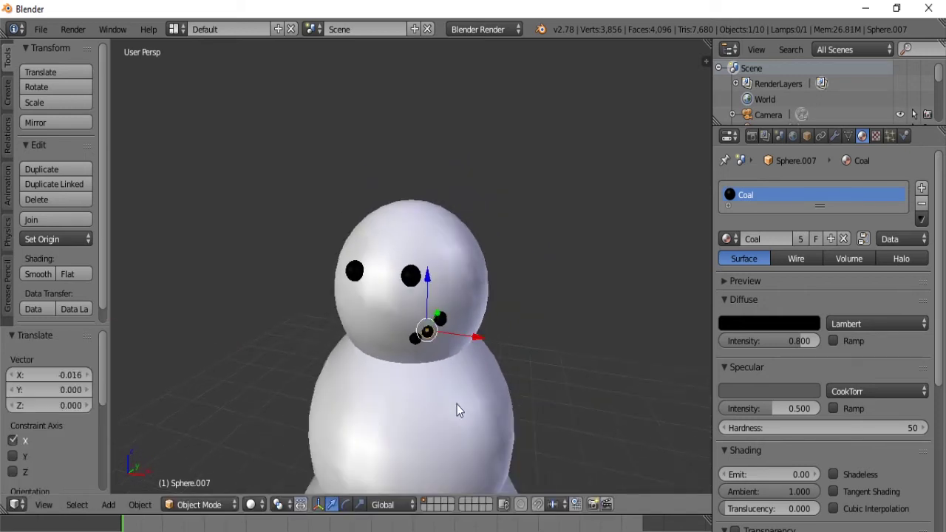
scroll(490, 367, "up", 1)
scroll(500, 357, "up", 1)
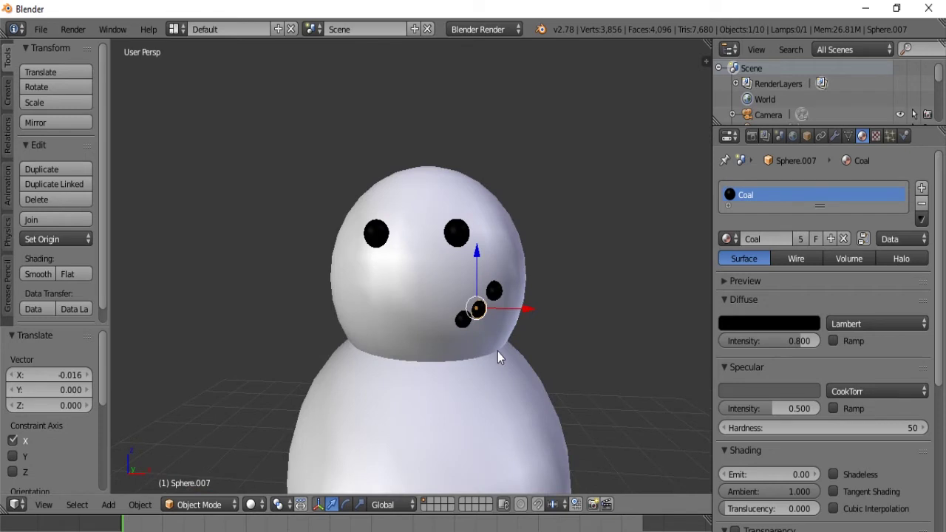
right_click(462, 322)
scroll(465, 323, "up", 1)
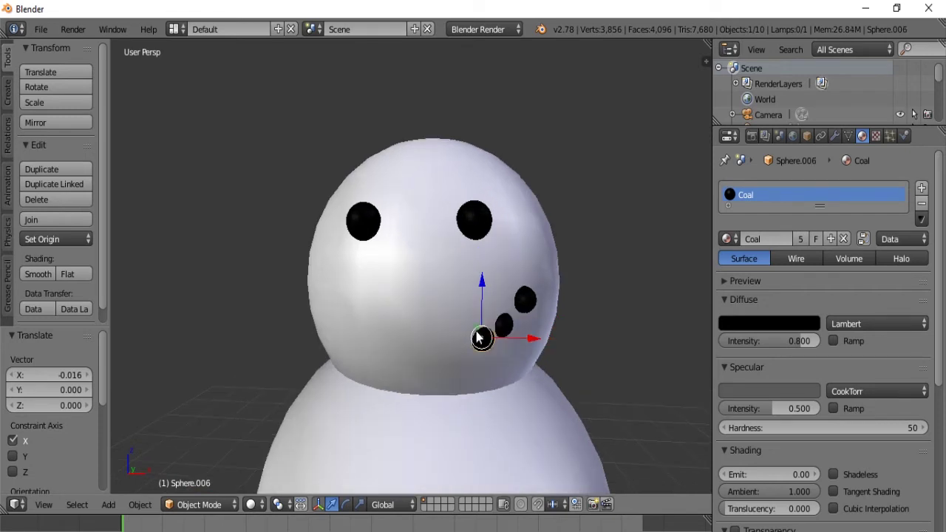
key("shift+d")
key("x")
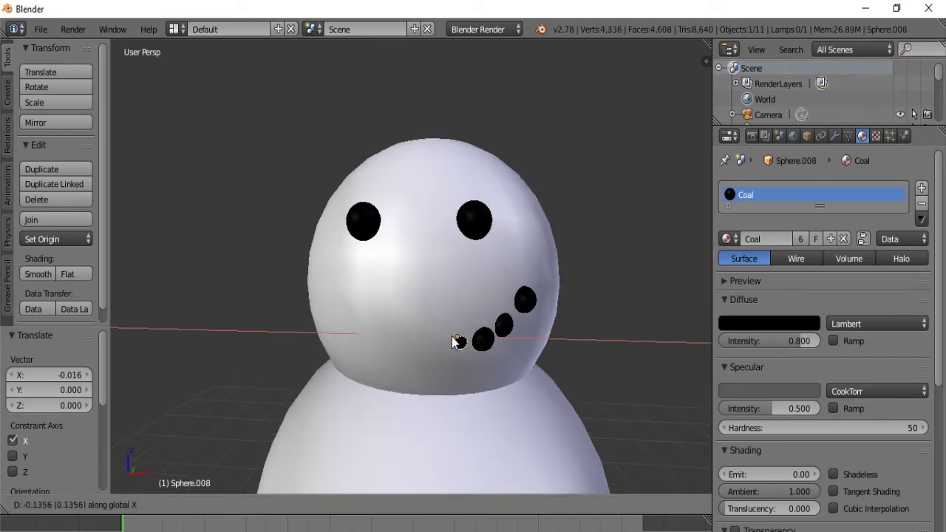
left_click(454, 342)
Lower the new mouth coal along Z and shift it about -0.012 along Y to fit the head's surface
key("g")
key("z")
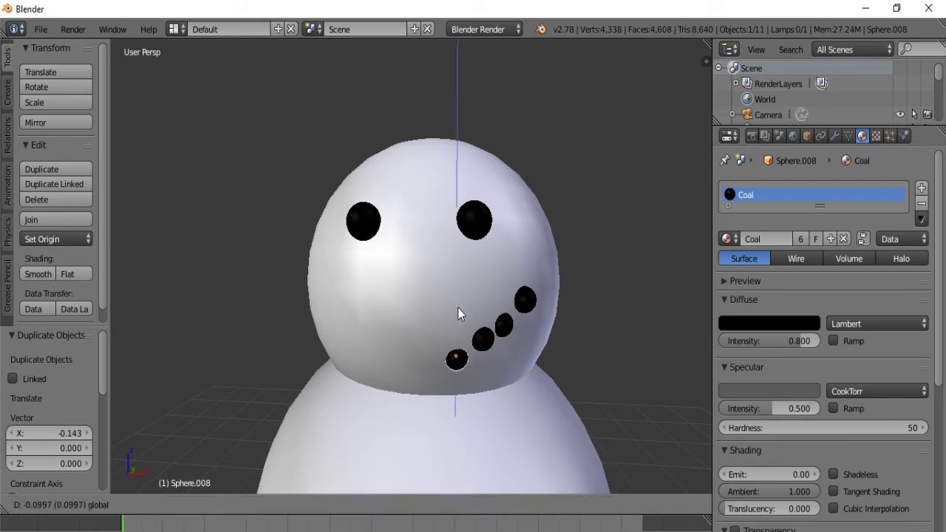
left_click(462, 301)
mouse_move(464, 304)
middle_mouse_down()
mouse_move(482, 316)
mouse_move(469, 292)
mouse_move(492, 338)
mouse_move(487, 406)
mouse_move(485, 341)
mouse_move(465, 307)
middle_mouse_up()
key("g")
key("y")
left_click(508, 378)
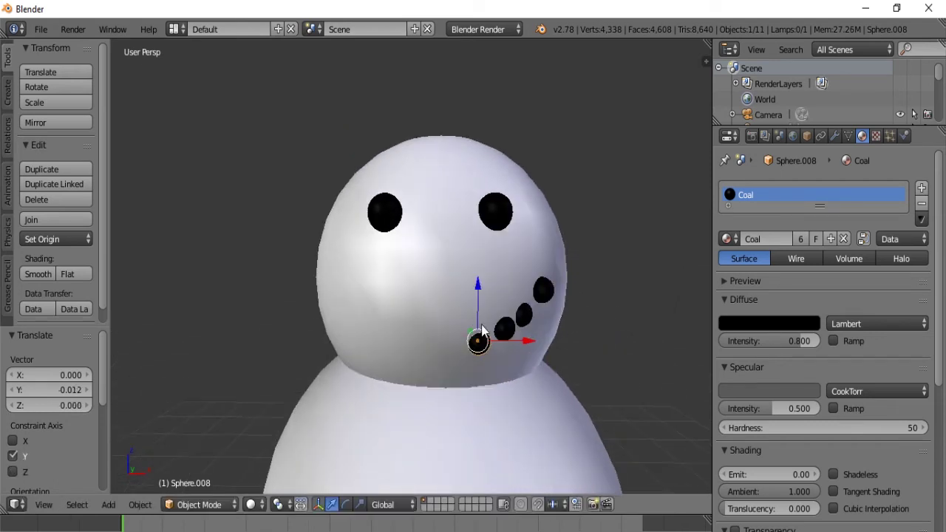
Duplicate the lowest mouth coal along X toward the mouth's centre and push the copy about 0.029 along Y
middle_click_drag(476, 342, 486, 370)
key("shift+d")
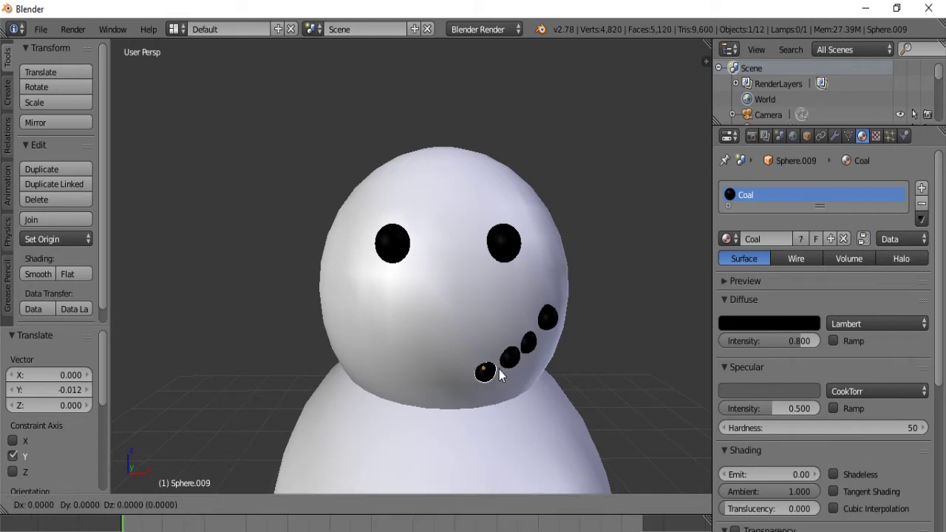
key("x")
left_click(477, 375)
key("g")
key("y")
left_click(467, 368)
middle_click_drag(467, 368, 462, 333)
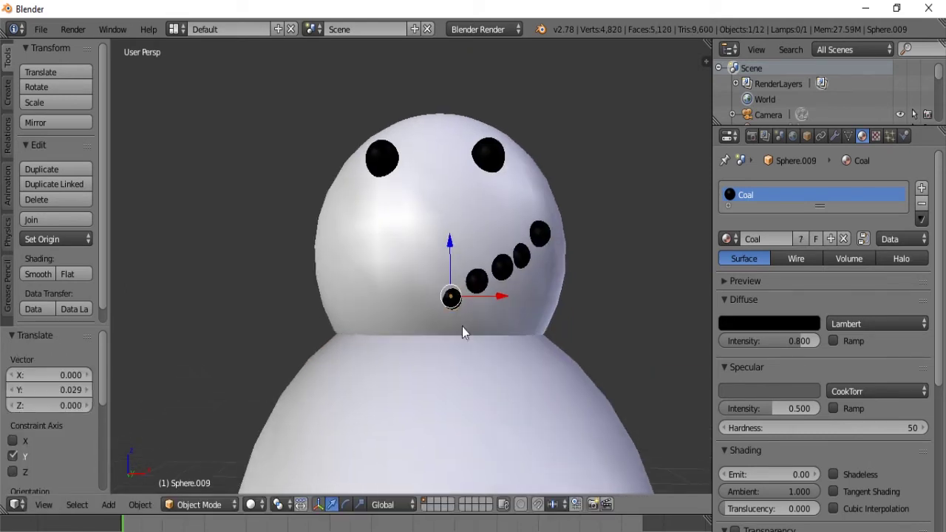
Adjust the centre mouth coal's height along Z and shift it about -0.039 along Y to fit the head
key("g")
key("z")
left_click(452, 234)
middle_click_drag(453, 234, 462, 313)
key("g")
key("y")
left_click(517, 359)
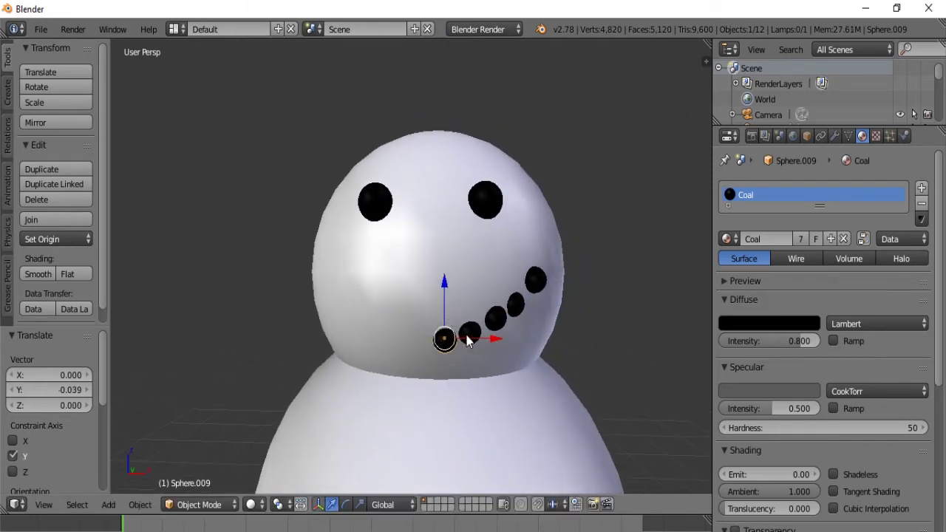
Select all five mouth coals and duplicate them in place
right_click(467, 334, "shift")
right_click(489, 325, "shift")
right_click(520, 311, "shift")
right_click(539, 283, "shift")
scroll(462, 345, "down", 2)
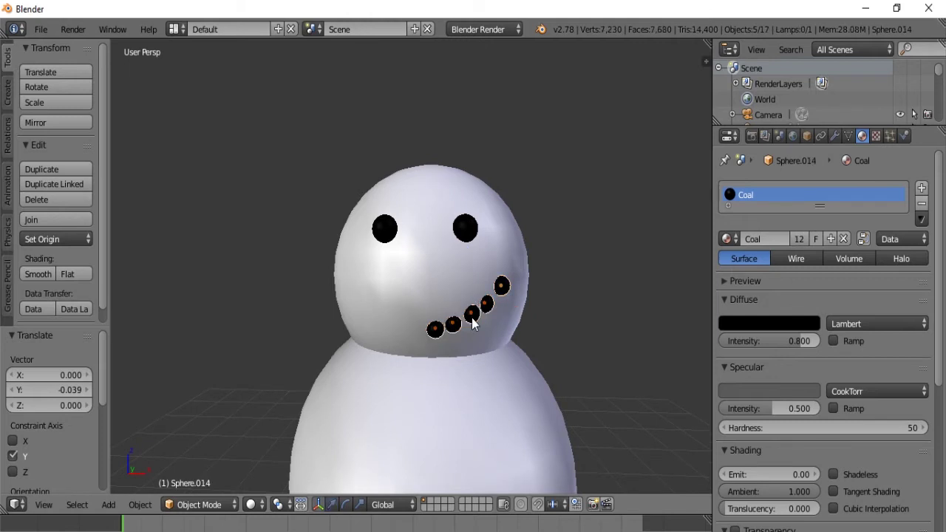
key("shift+d")
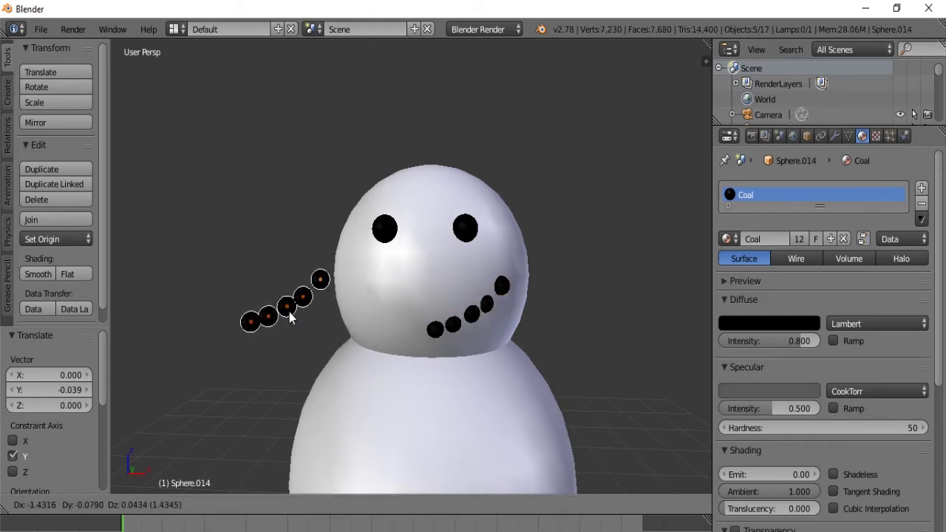
key("Escape")
Rotate the five copied coals 180° about X and move them about -1.632 along X beside the head
key("r")
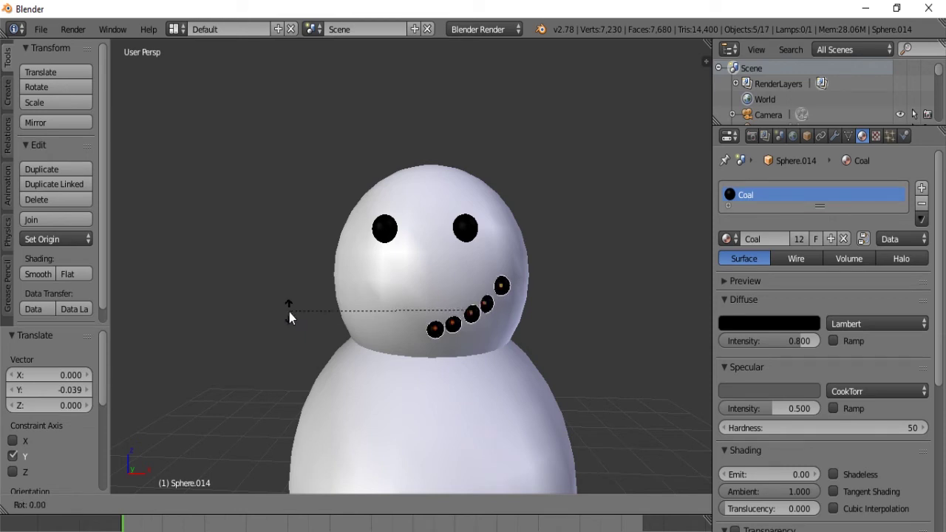
type("x")
type("180")
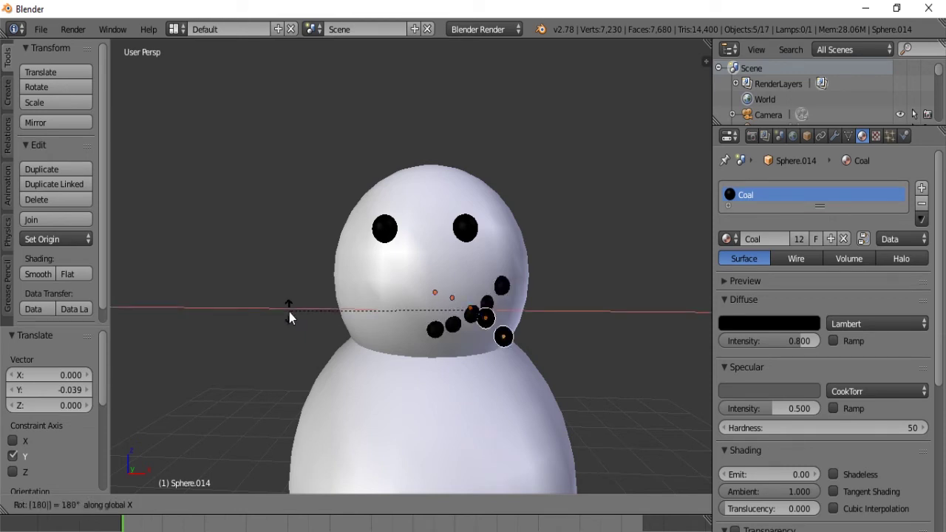
key("Return")
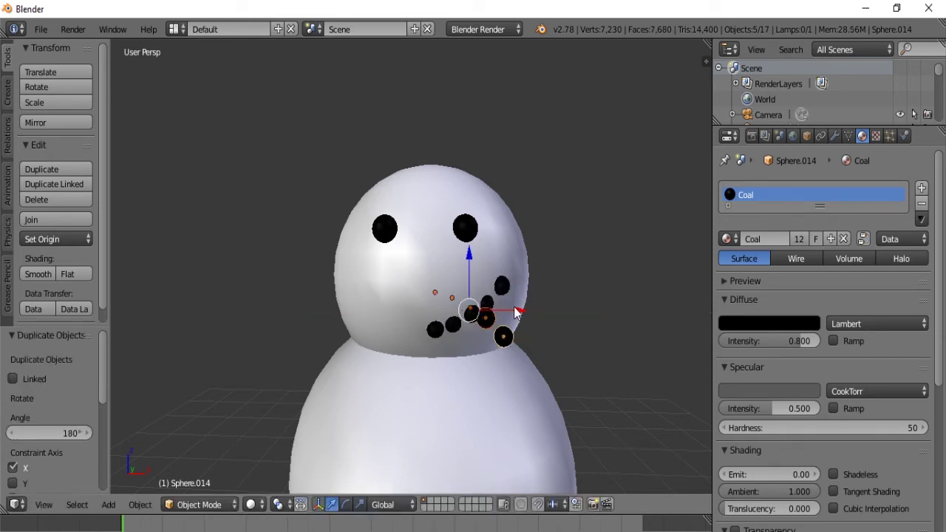
left_click_drag(505, 314, 312, 316)
middle_click_drag(312, 316, 323, 360)
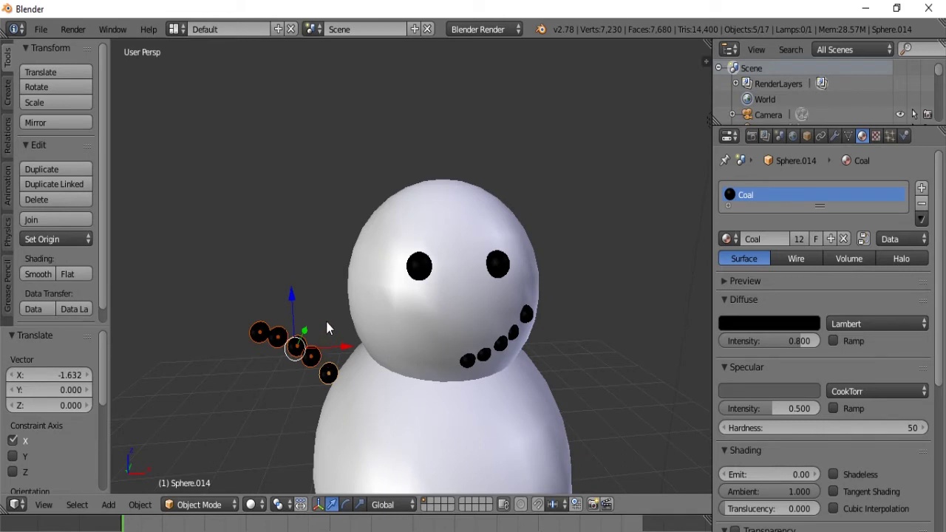
Rotate the five copied coals another 180° about X and 180° about Z
key("r")
type("x180")
key("Return")
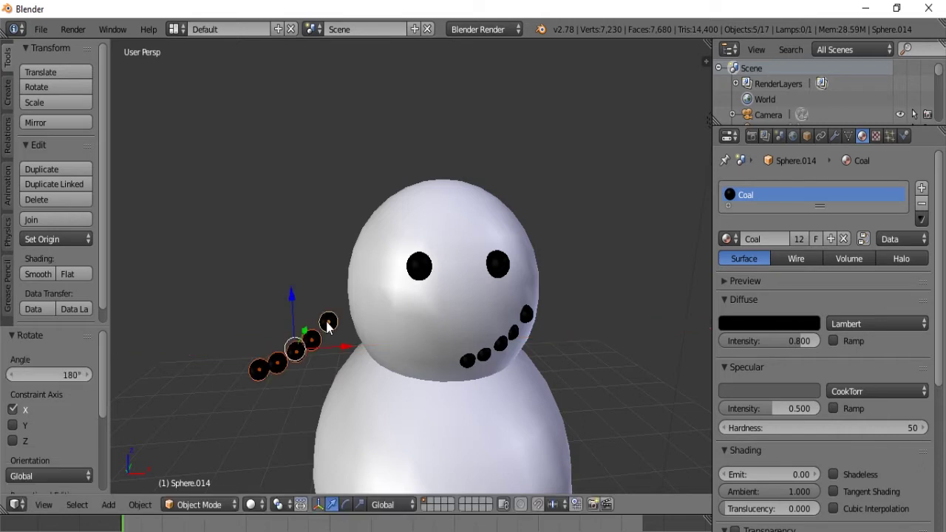
type("r")
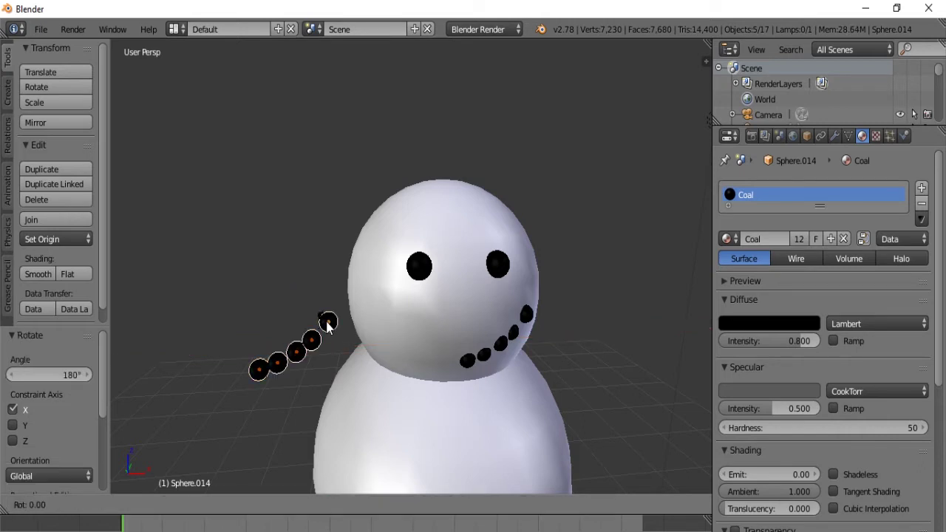
type("z180")
key("Return")
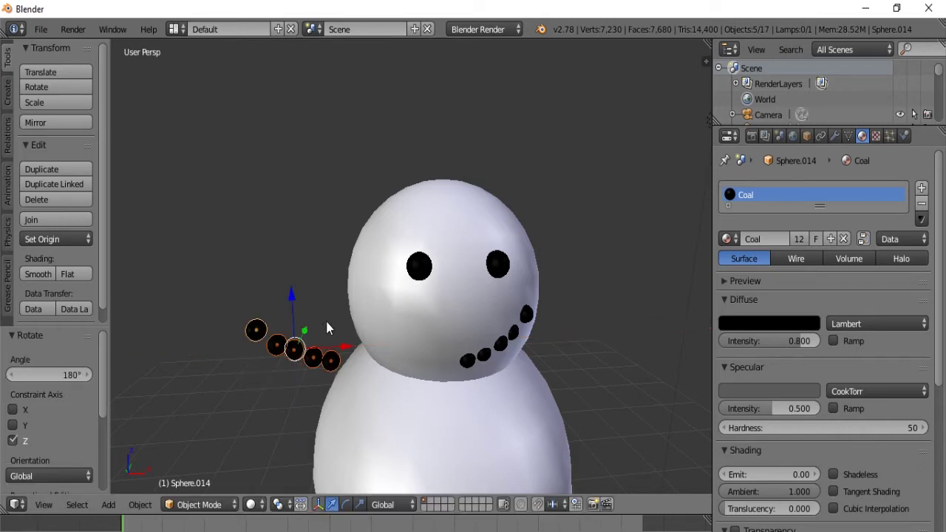
Move the copied coals along X to the other half of the mouth and reposition them along Y against the head
key("g")
key("x")
left_click(460, 358)
middle_click_drag(459, 359, 441, 427)
key("g")
key("y")
left_click(493, 342)
Shift the copied coals about 0.018 along X and about 0.021 along Y to line up with the first half
key("g")
key("x")
left_click(388, 394)
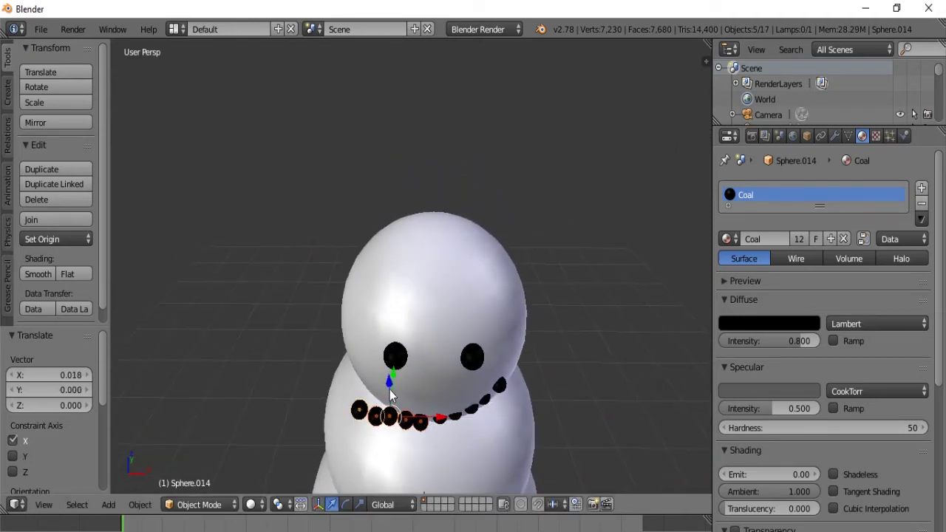
key("g")
key("y")
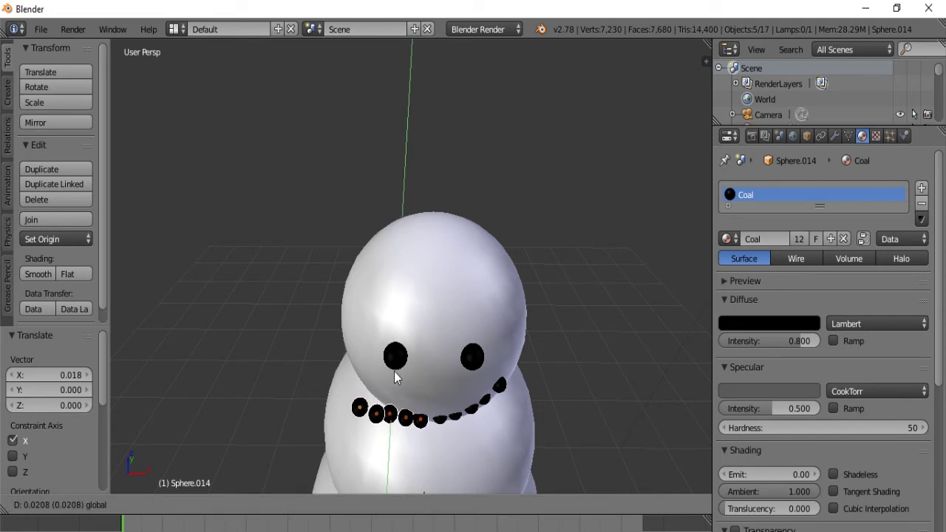
left_click(394, 371)
middle_click_drag(394, 371, 437, 321)
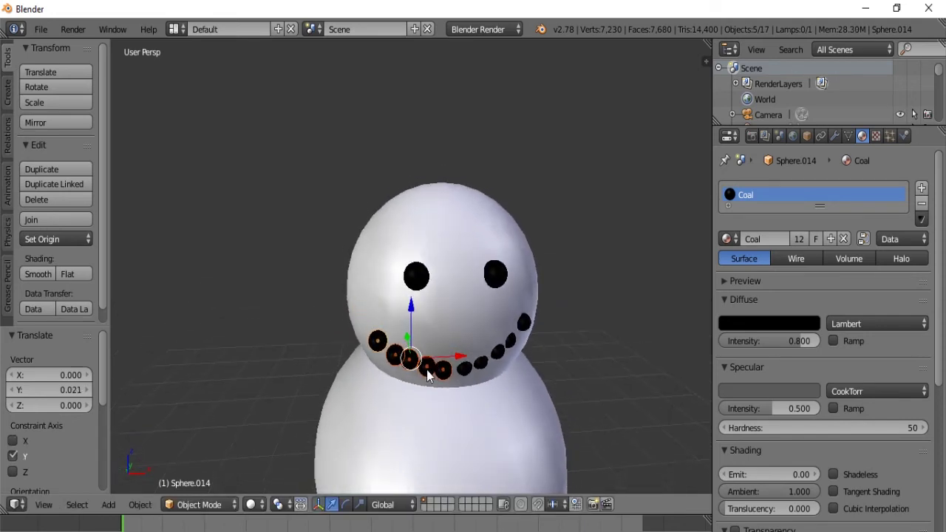
Push the copied coal second from the mouth's centre along Y into the head, and the middle copied coal about 0.102 along Y
right_click(438, 396)
middle_click_drag(427, 370, 441, 414)
key("g")
key("y")
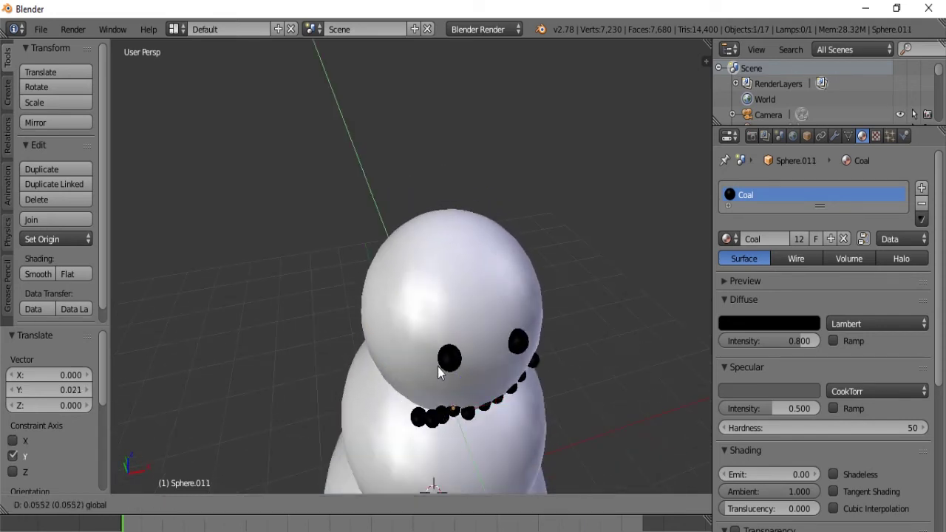
left_click(444, 417)
right_click(441, 416)
key("g")
key("y")
left_click(428, 413)
Push the outermost copied coal along Y into the head, and its neighbour about 0.197 along Y
right_click(420, 415)
key("g")
key("y")
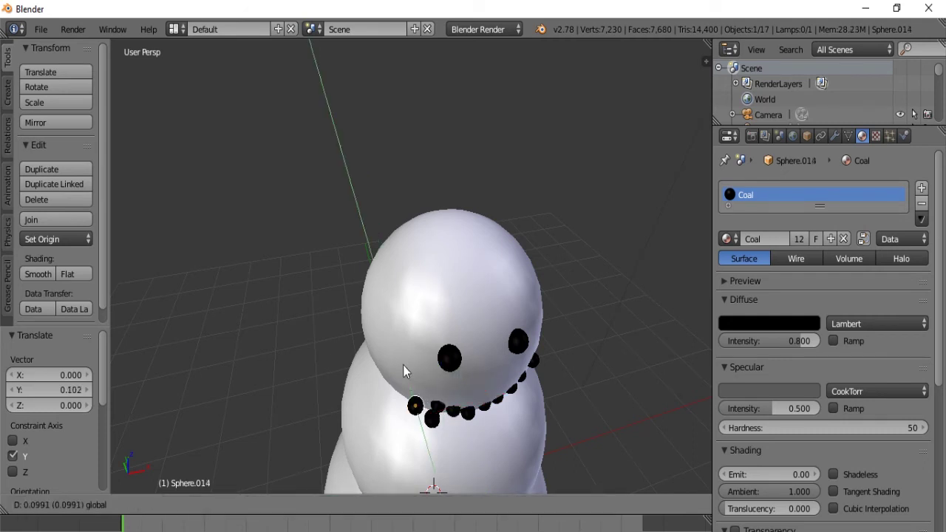
left_click(398, 349)
right_click(423, 401)
key("g")
key("y")
left_click(410, 357)
middle_click_drag(409, 357, 391, 313)
scroll(387, 314, "up", 3)
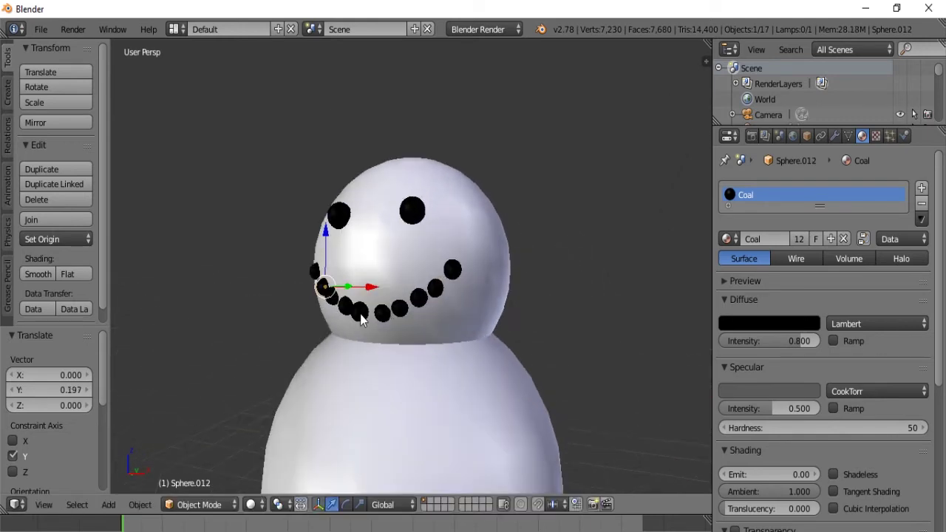
Push the copied coal nearest the mouth's centre about 0.055 along Y into the head and deselect everything
right_click(341, 328)
key("g")
key("y")
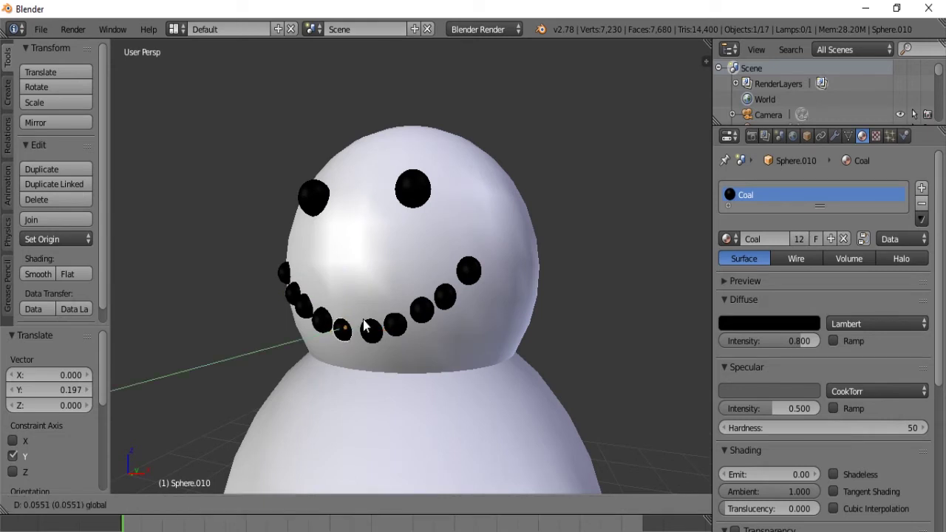
left_click(363, 327)
scroll(445, 318, "down", 4)
key("a")
middle_click_drag(446, 318, 424, 343)
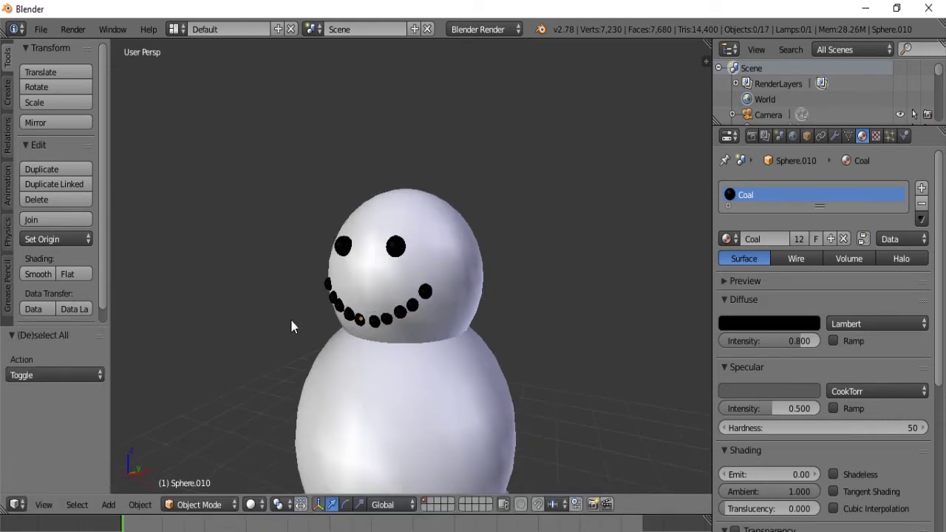
Add a cone mesh and move it along Y in front of the snowman
scroll(298, 338, "down", 1)
key("shift+a")
mouse_move(296, 328)
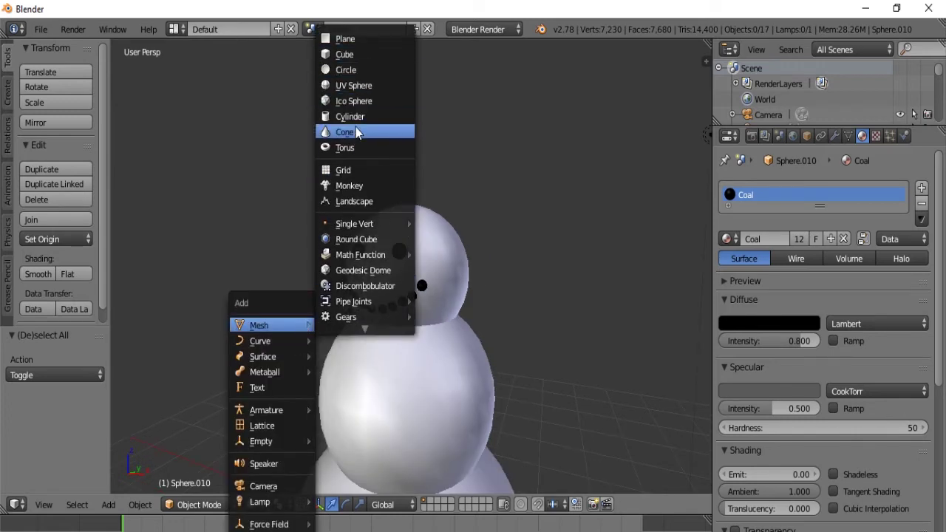
left_click(356, 130)
scroll(365, 321, "down", 4)
key("g")
key("y")
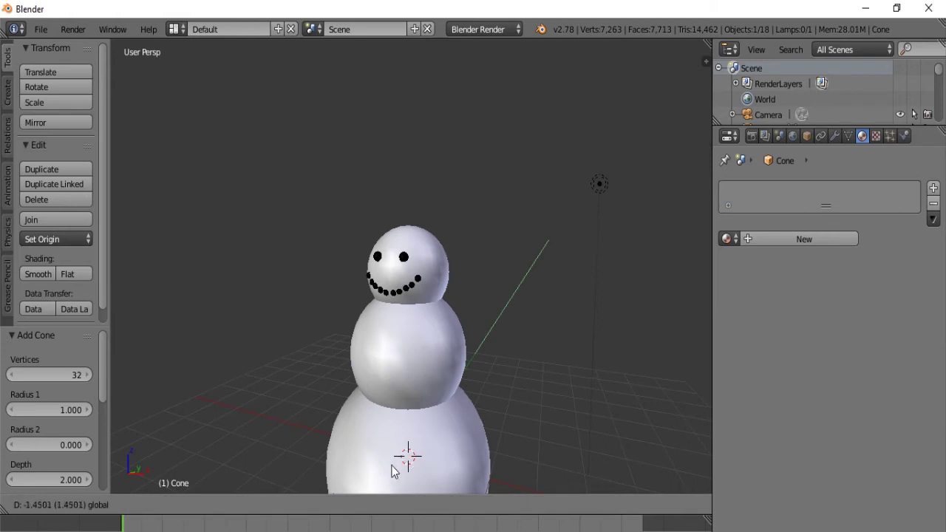
left_click(385, 425)
Raise the cone about 3.724 along Z toward the head and apply smooth shading to it
key("g")
key("z")
left_click(369, 241)
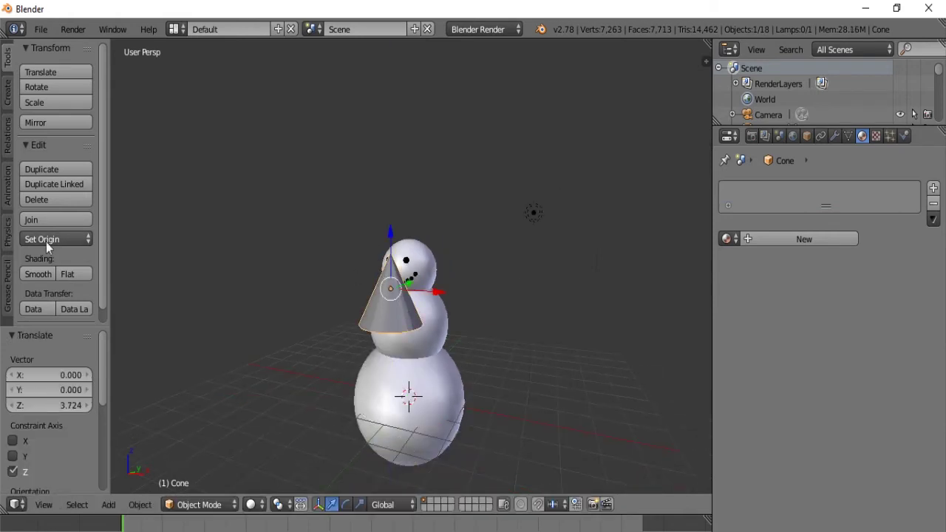
key("KP_Add")
key("KP_Add")
key("KP_Add")
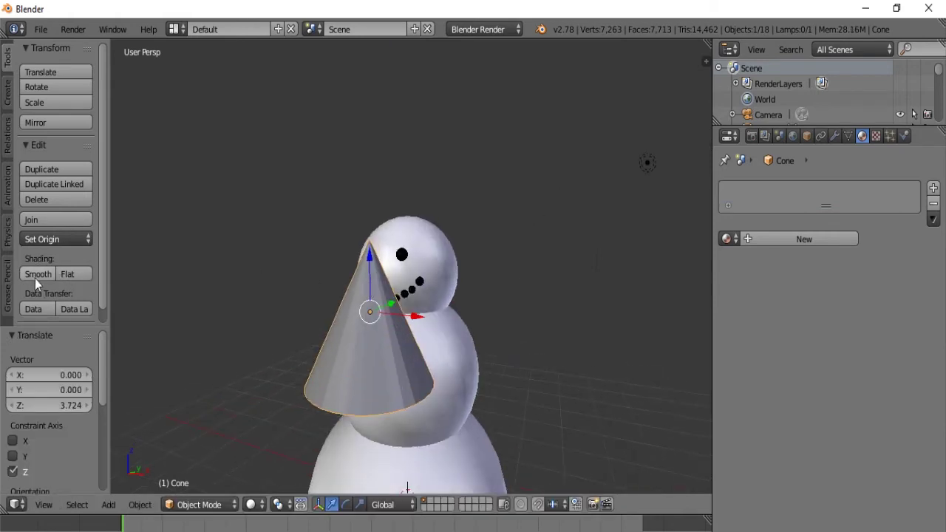
left_click(36, 274)
middle_click_drag(377, 321, 349, 340)
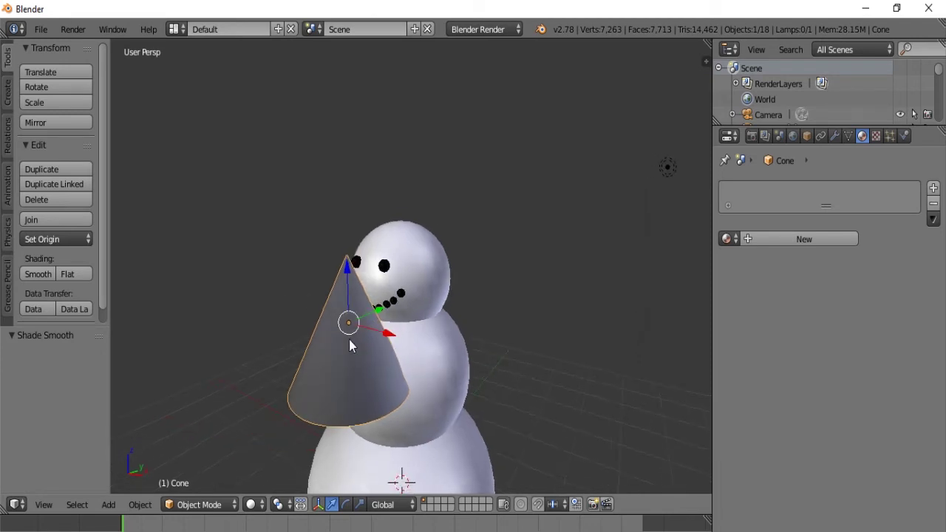
Rotate the cone 90° about the X axis so it points forward from the face
key("x")
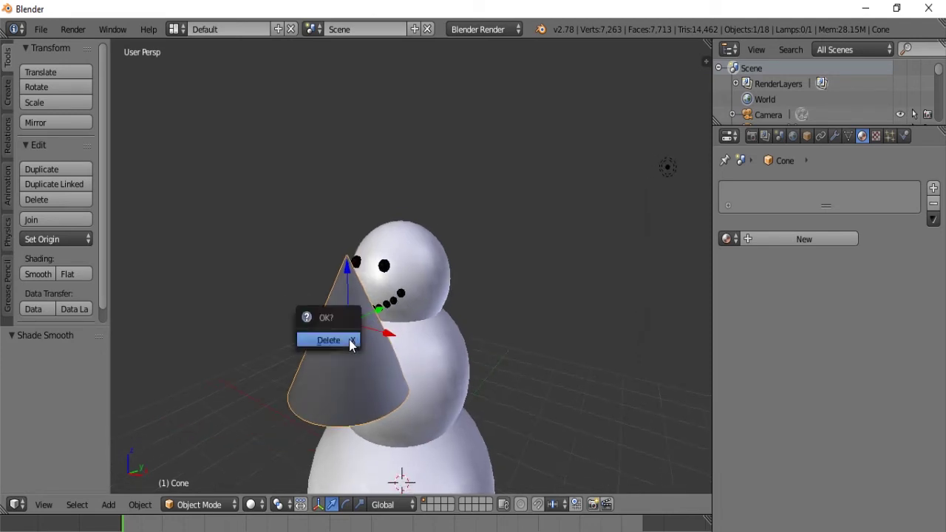
key("Escape")
key("r")
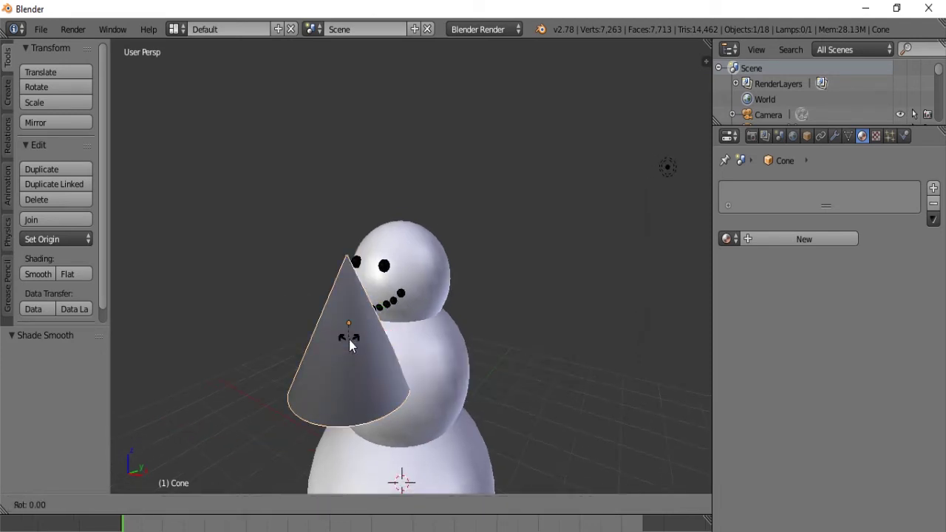
key("x")
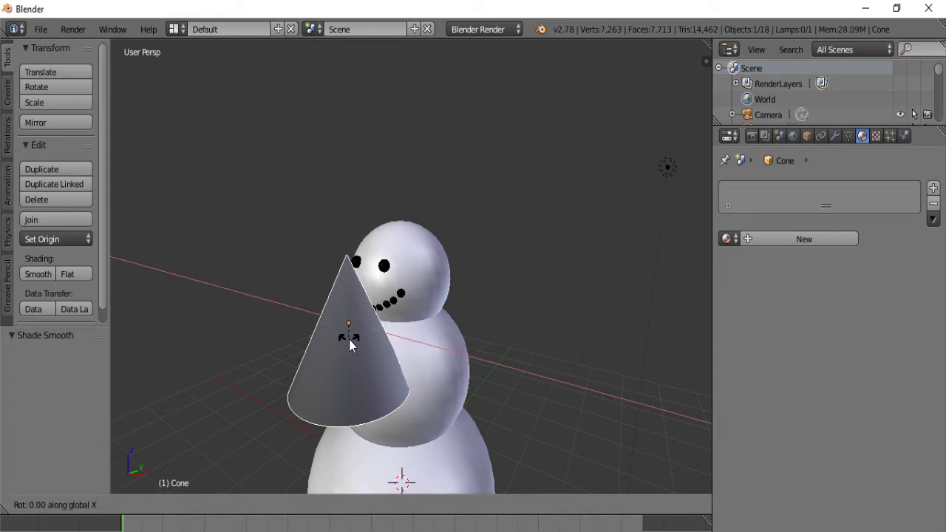
type("90")
key("Return")
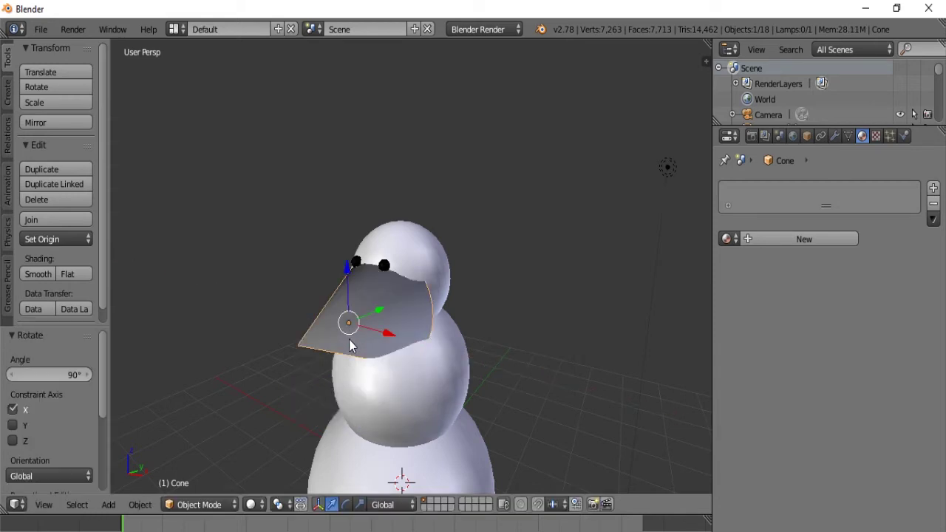
Turn on the Screencast Keys display from the 3D view's properties and hide that sidebar again
middle_click_drag(350, 345, 403, 269)
scroll(403, 268, "up", 3)
scroll(416, 303, "up", 1)
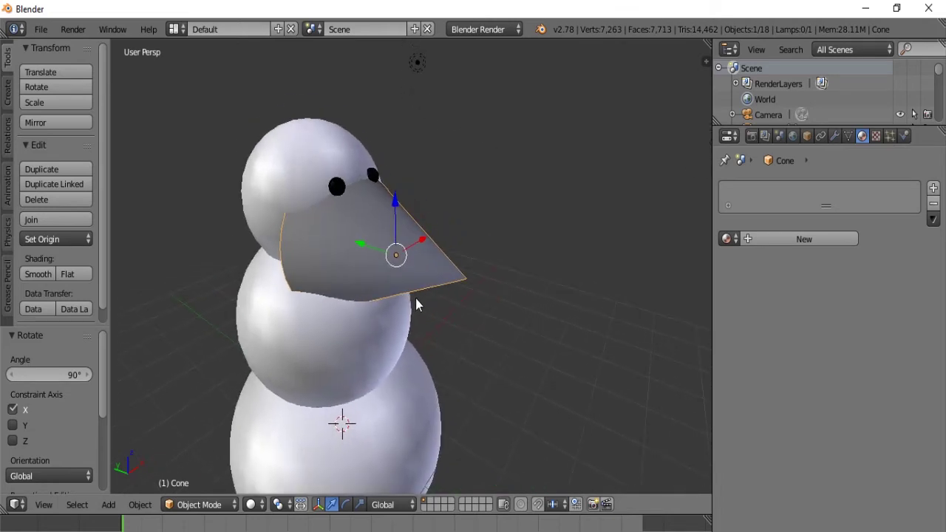
left_click(706, 62)
scroll(632, 292, "down", 8)
scroll(634, 307, "down", 5)
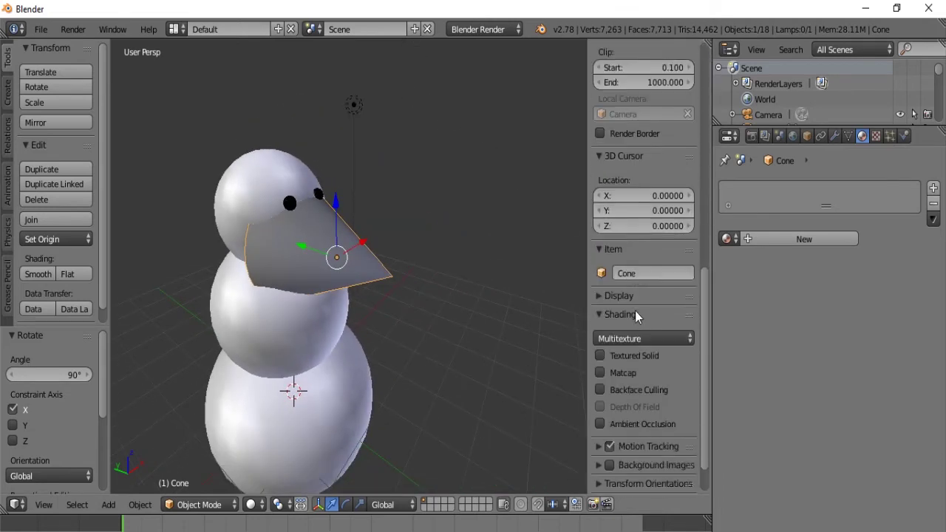
left_click(614, 480)
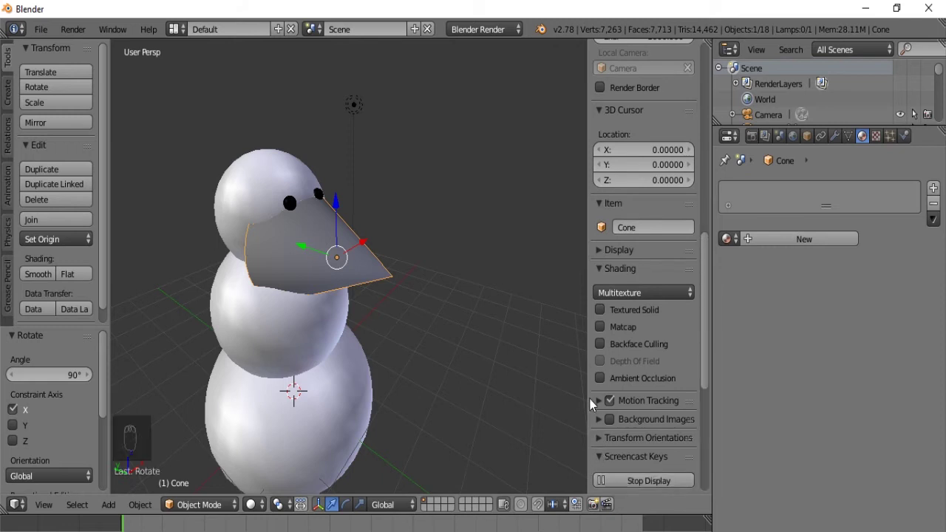
left_click_drag(587, 381, 665, 381)
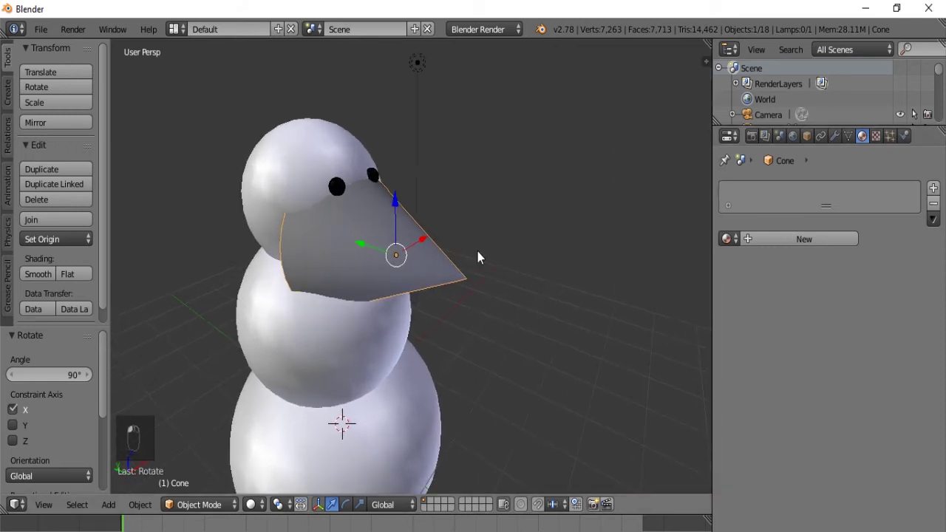
Scale the cone uniformly by 0.2 to make it nose-sized
middle_click_drag(480, 256, 410, 267)
type("s")
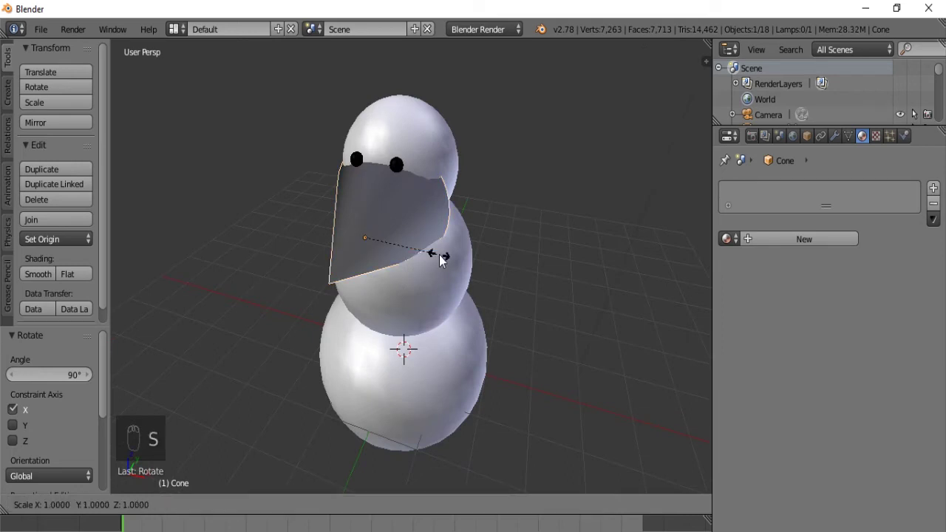
type(".2")
key("Return")
middle_click_drag(439, 255, 392, 236)
Move the cone along Y up to the face and raise it about 0.511 along Z between the eyes and mouth
key("g")
key("y")
left_click(403, 187)
key("g")
key("z")
left_click(392, 140)
Stretch the nose cone by a factor of about 1.893 along Y and nudge it about -0.005 along Y
middle_click_drag(391, 141, 513, 116)
scroll(419, 152, "up", 3)
middle_click_drag(418, 152, 371, 201)
scroll(372, 201, "up", 1)
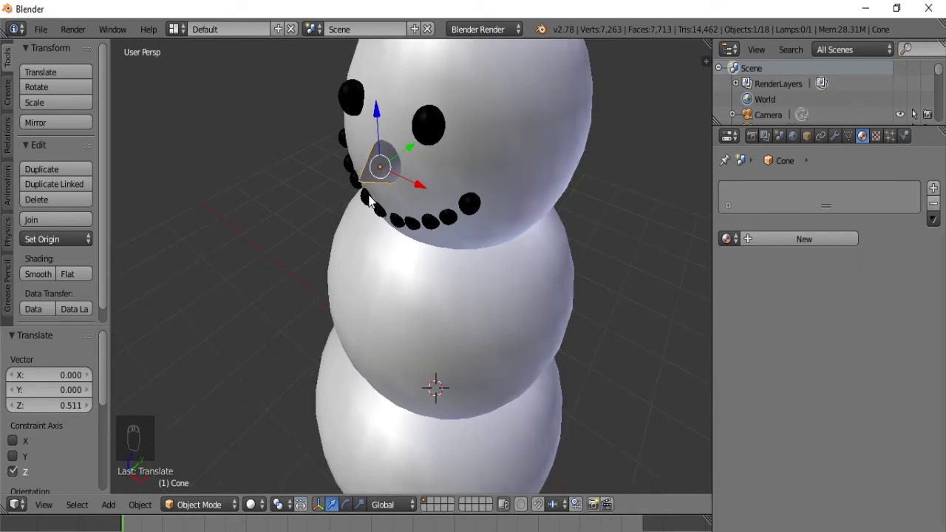
key("s")
key("y")
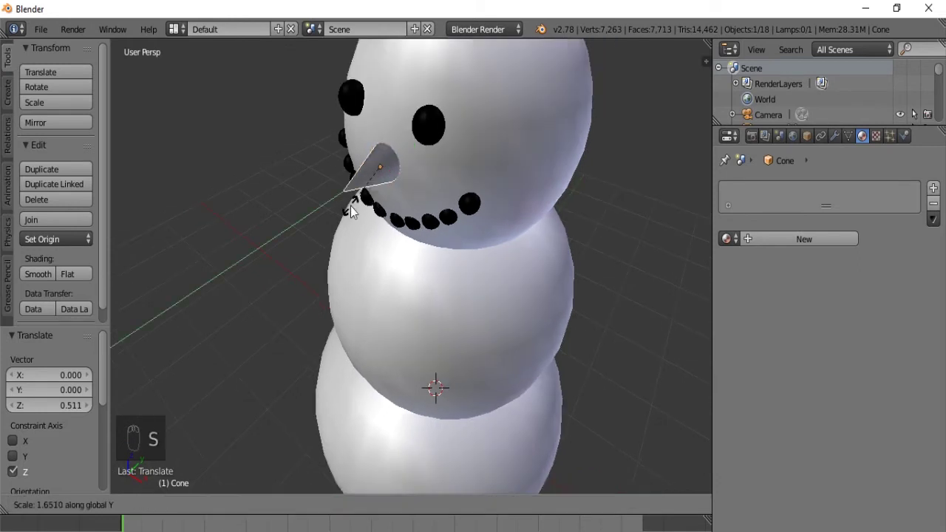
left_click(343, 208)
key("g")
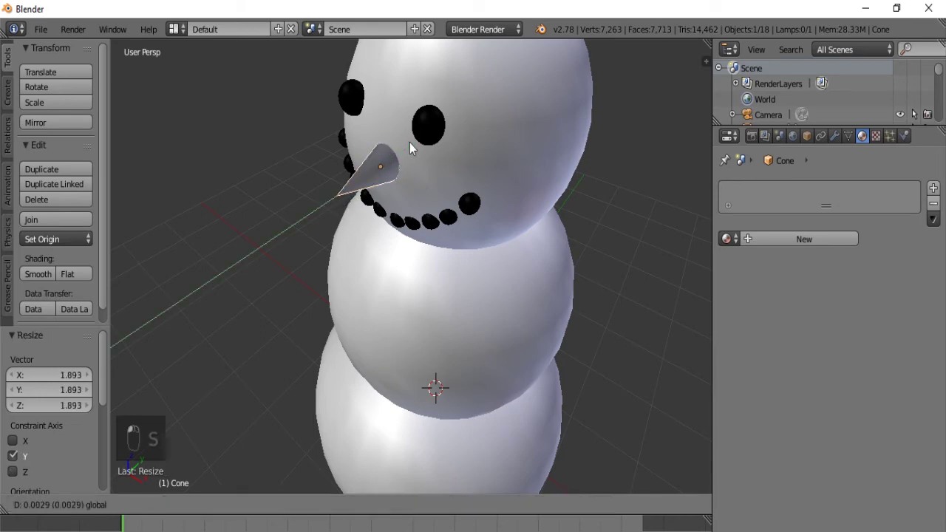
left_click(407, 144)
middle_click_drag(407, 145, 688, 200)
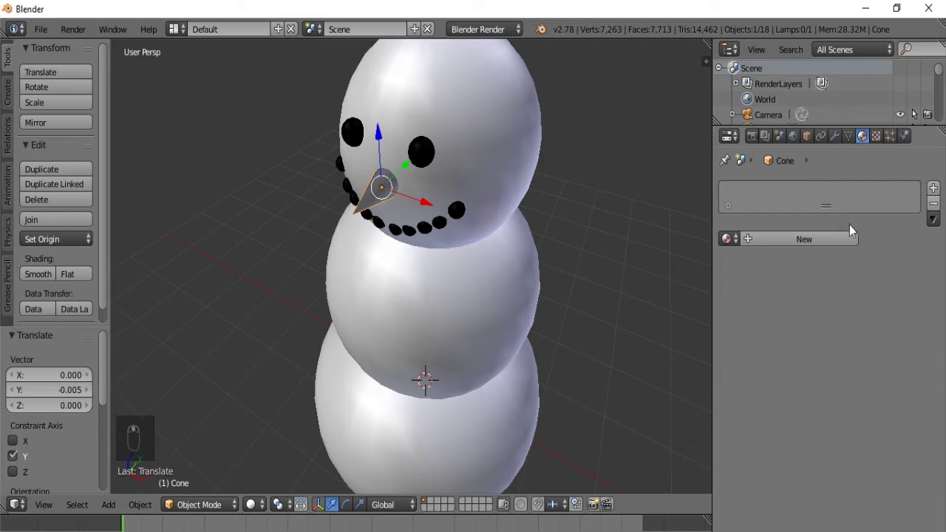
Create a new material for the nose cone and name it Carrot
left_click(758, 238)
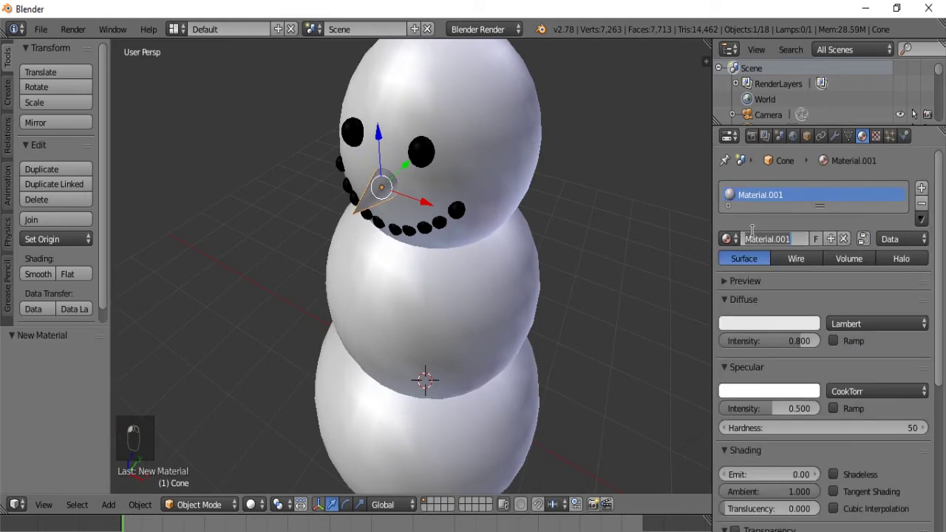
left_click(754, 238)
type("Carrot")
key("Return")
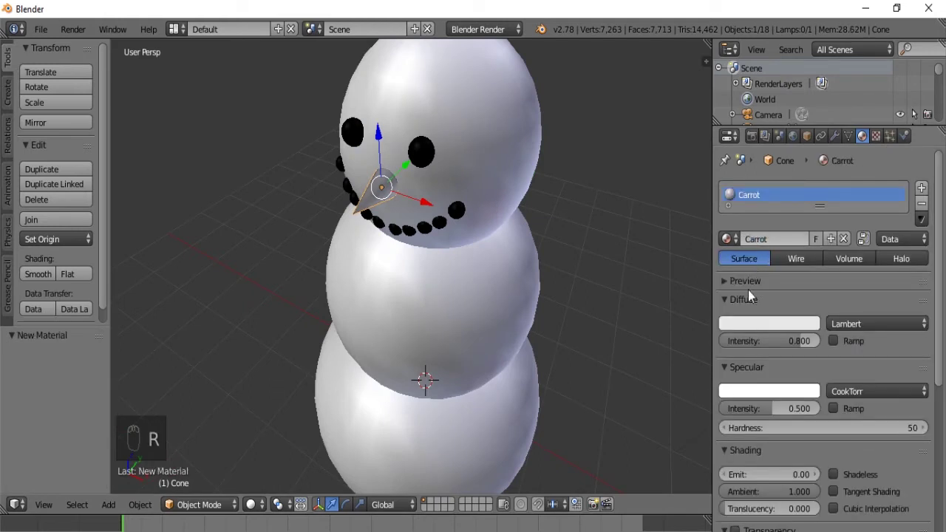
Set Carrot's diffuse colour to about RGB 0.800, 0.095, 0.000 and specular to about 1.000, 0.283, 0.000, and deselect everything
left_click(749, 325)
left_click_drag(738, 176, 729, 227)
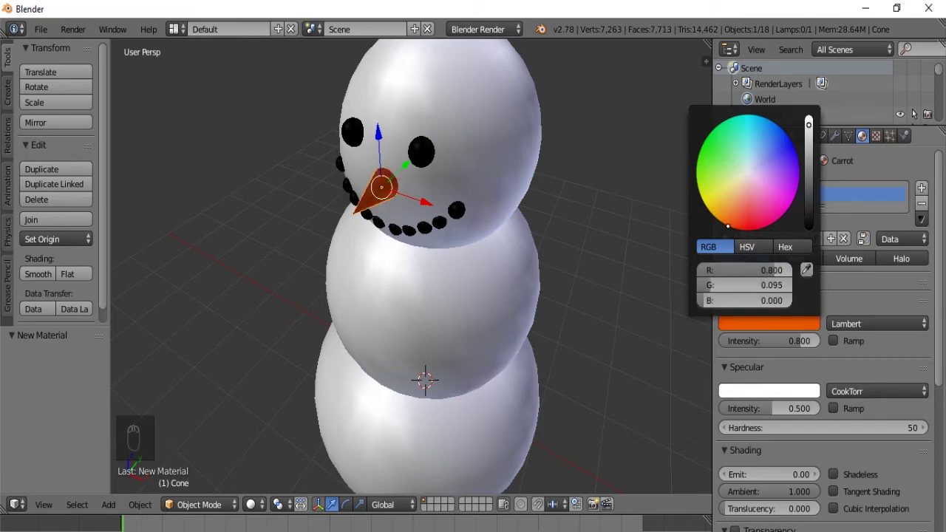
left_click(764, 391)
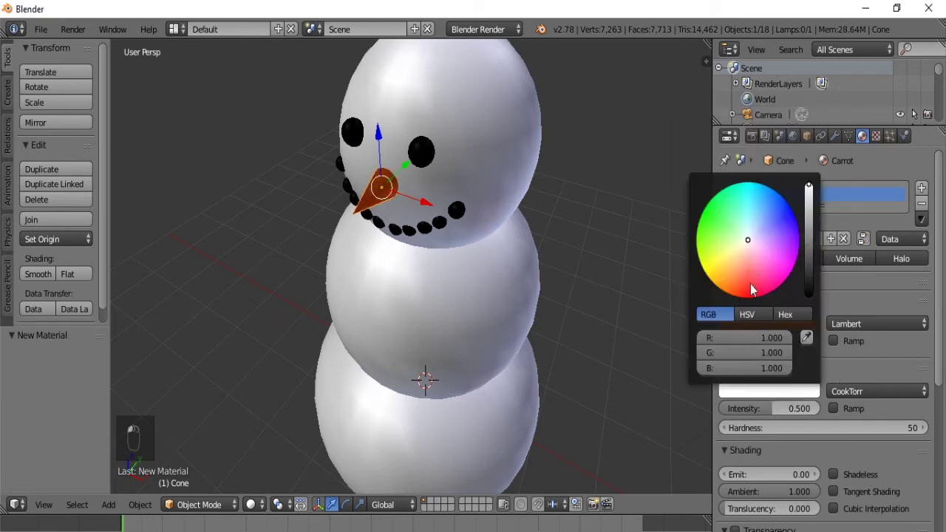
mouse_move(750, 266)
left_mouse_down()
mouse_move(740, 259)
mouse_move(727, 292)
mouse_move(718, 287)
left_mouse_up()
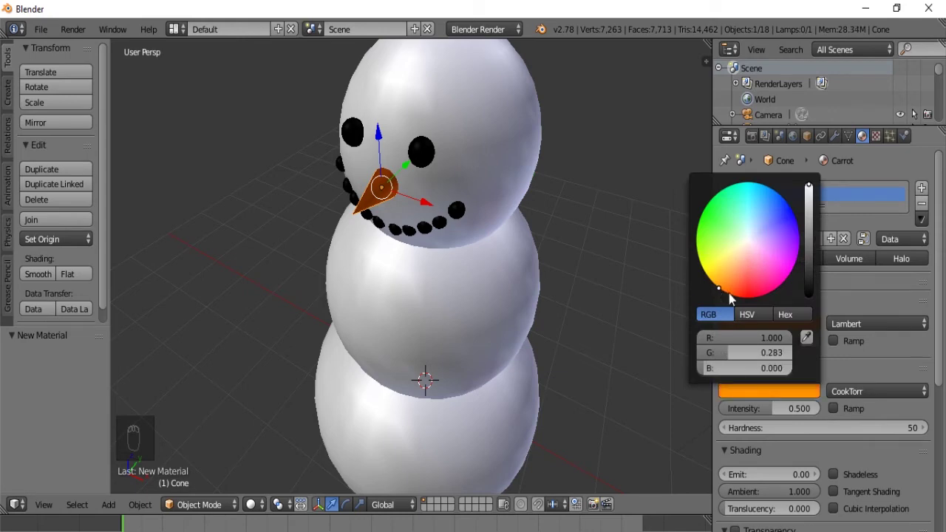
middle_click_drag(401, 271, 418, 222)
key("a")
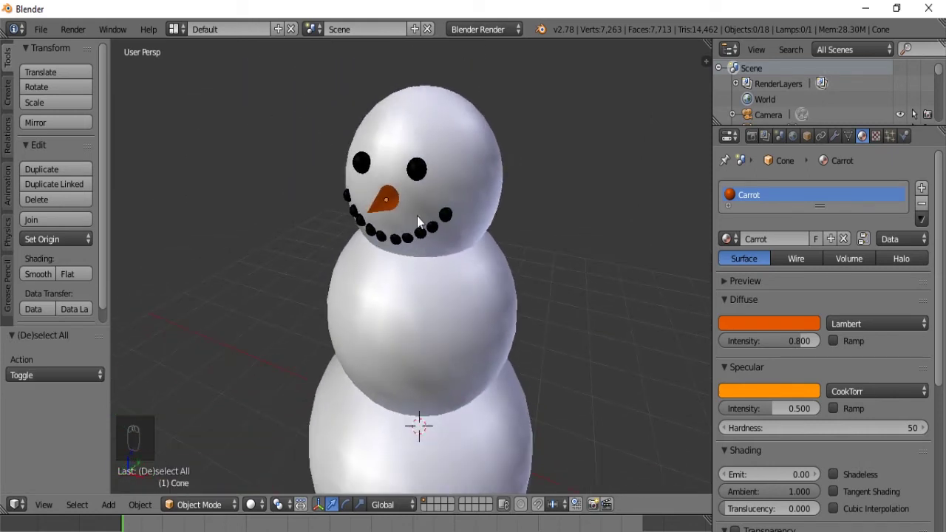
Add a cylinder mesh at the scene's centre while in the top orthographic view
key("KP_7")
key("KP_5")
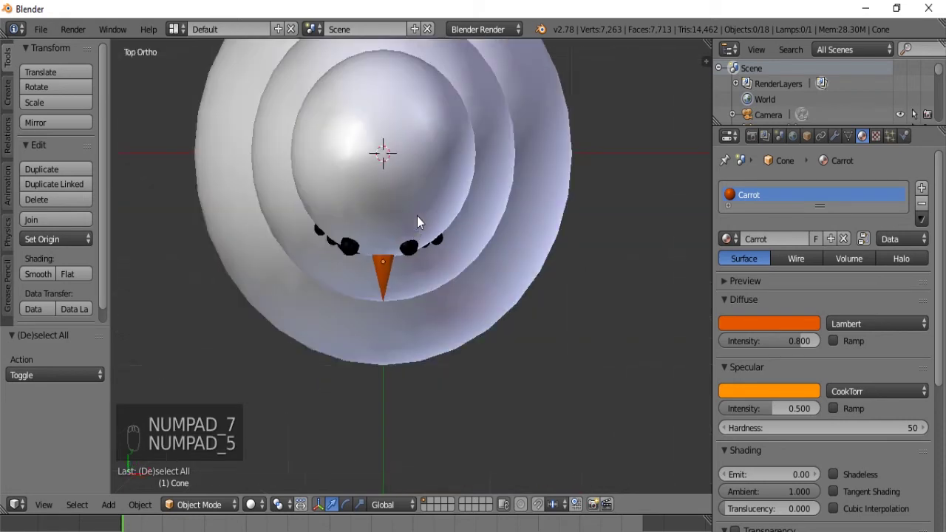
scroll(417, 216, "down", 3)
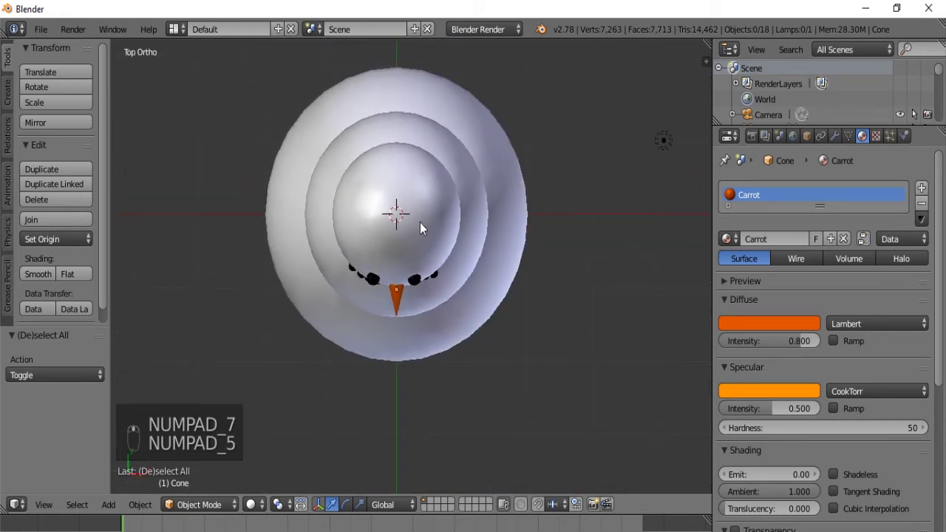
key("shift+a")
mouse_move(386, 210)
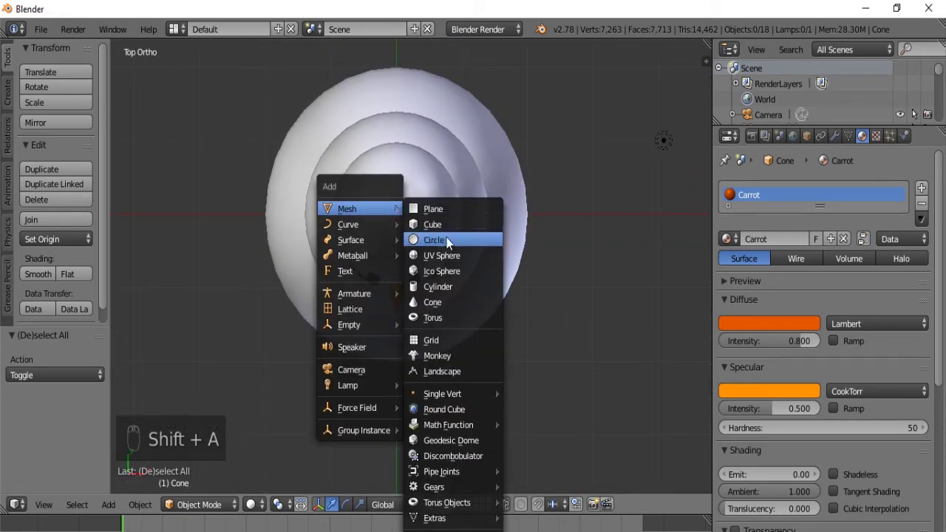
left_click(443, 286)
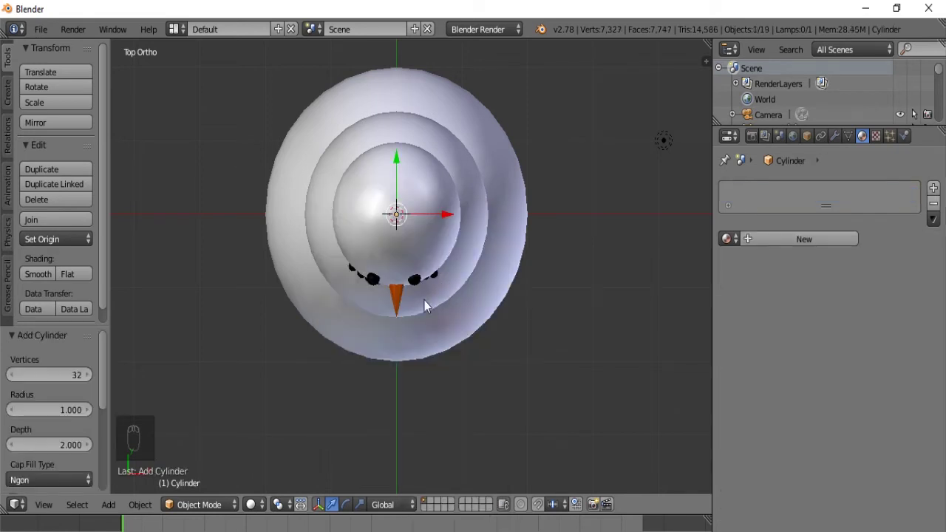
Raise the cylinder about 5.829 along Z so it sits above the snowman's head
middle_click_drag(425, 280, 402, 345)
key("g")
key("z")
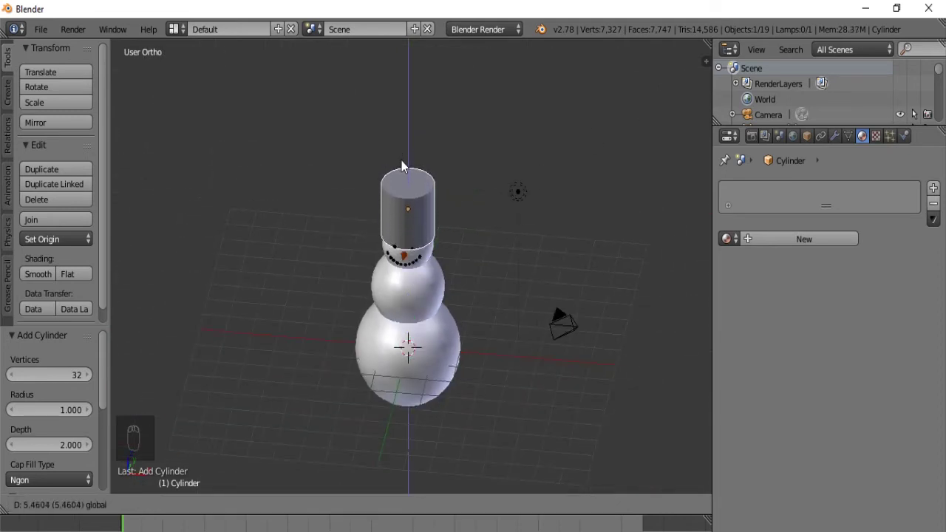
left_click(402, 161)
Flatten the cylinder into a thin hat brim by scaling it to about 0.064 along Z
scroll(418, 185, "up", 4)
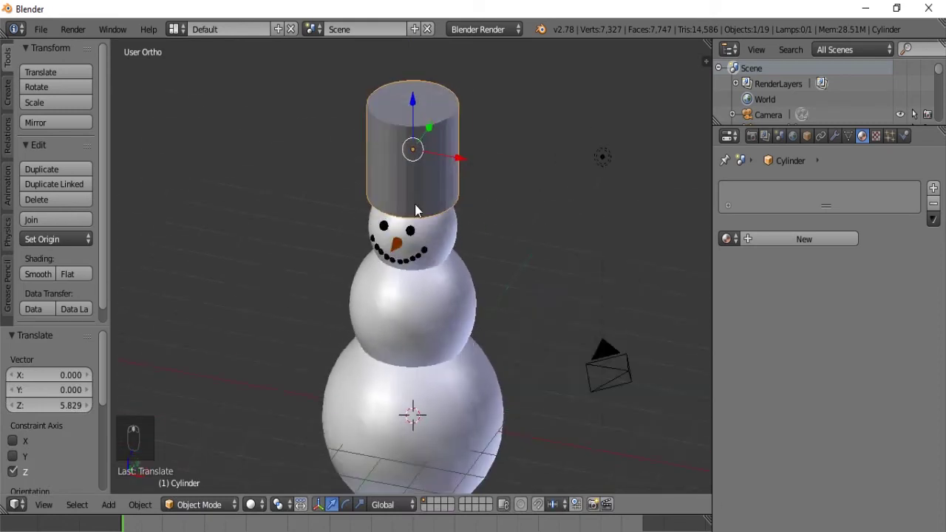
middle_click_drag(417, 215, 416, 190)
scroll(416, 189, "up", 2)
key("s")
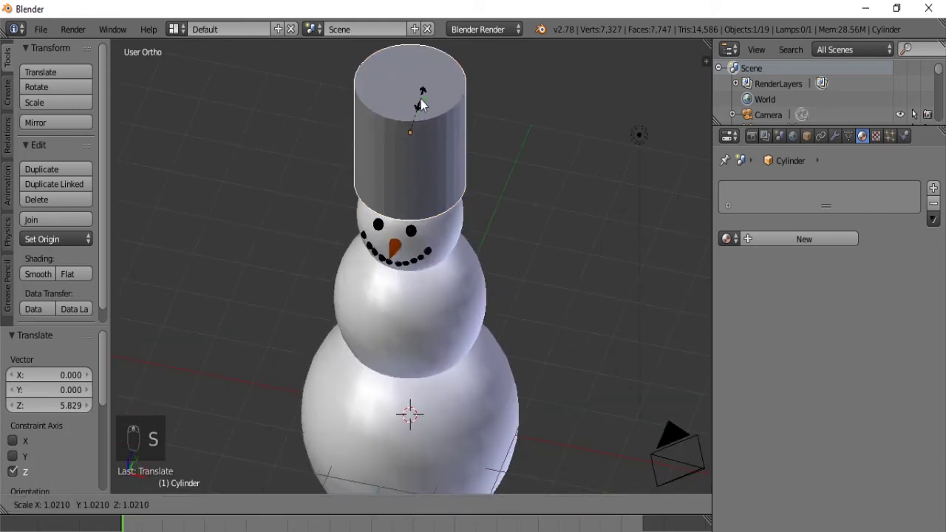
key("z")
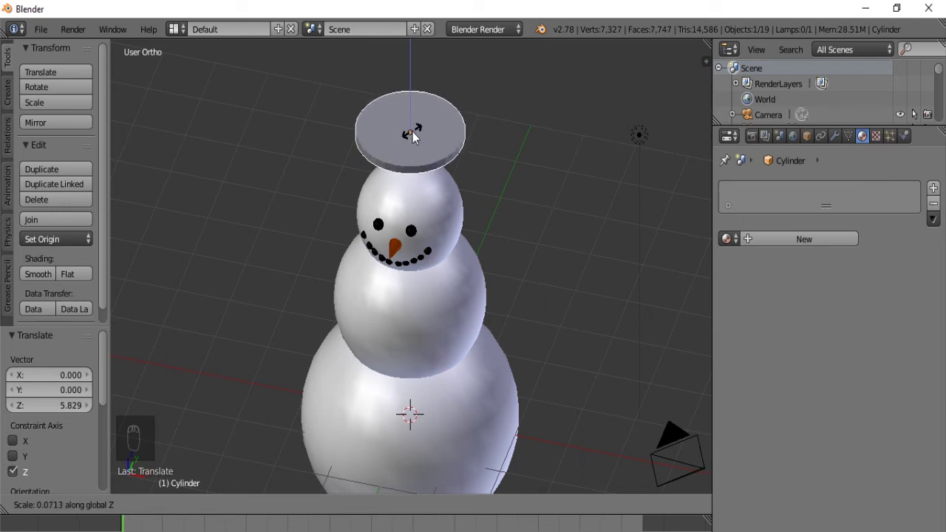
left_click(414, 133)
Lower the hat brim about 1.121 along Z onto the snowman's head above the eyes
scroll(422, 144, "up", 3)
middle_click_drag(420, 156, 424, 122, "shift")
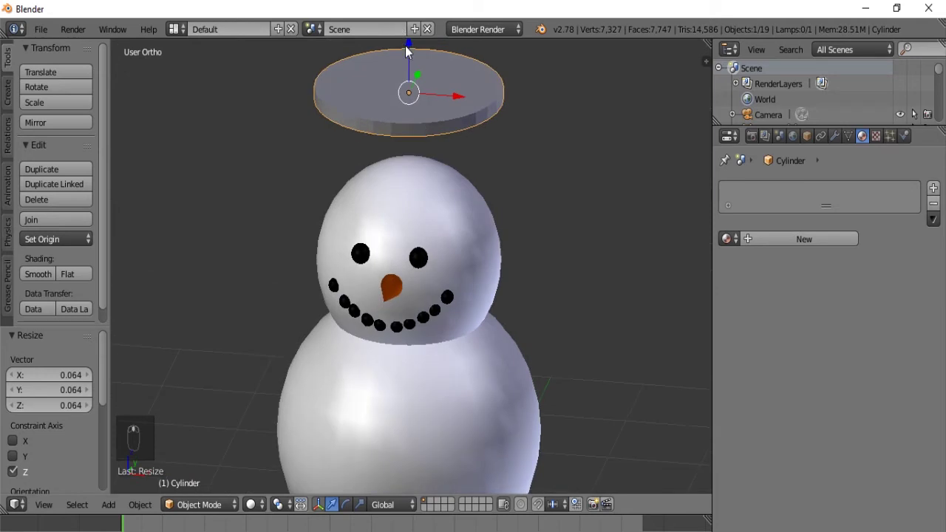
key("g")
key("z")
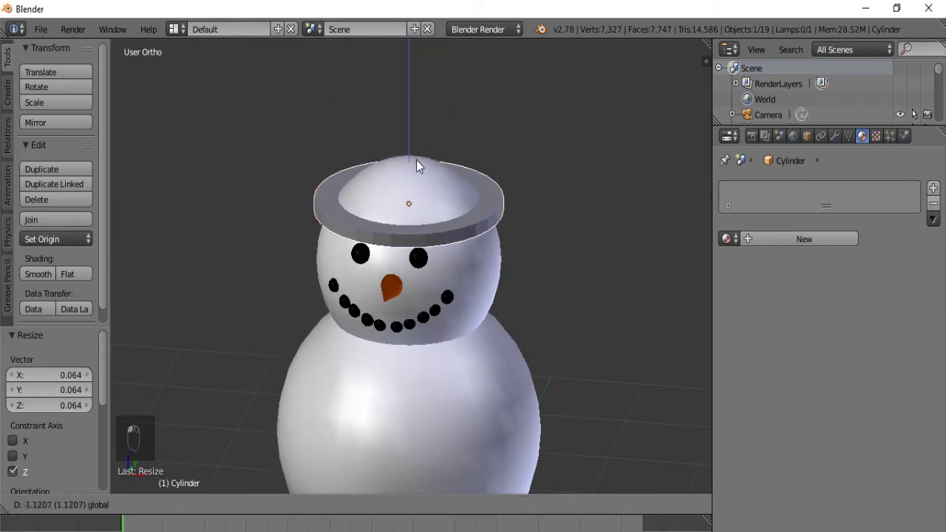
left_click(416, 158)
Duplicate the hat brim and place the copy about 0.743 higher along Z
middle_click_drag(419, 162, 413, 207)
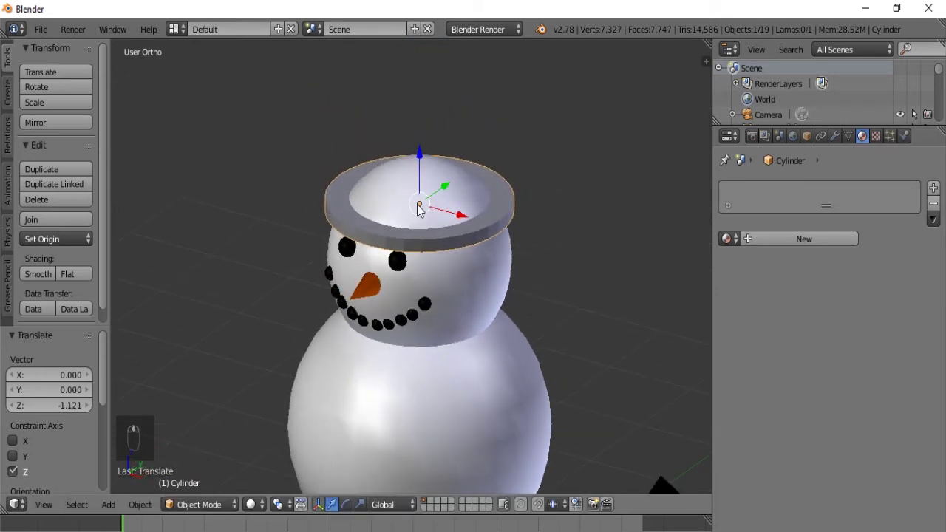
key("shift+d")
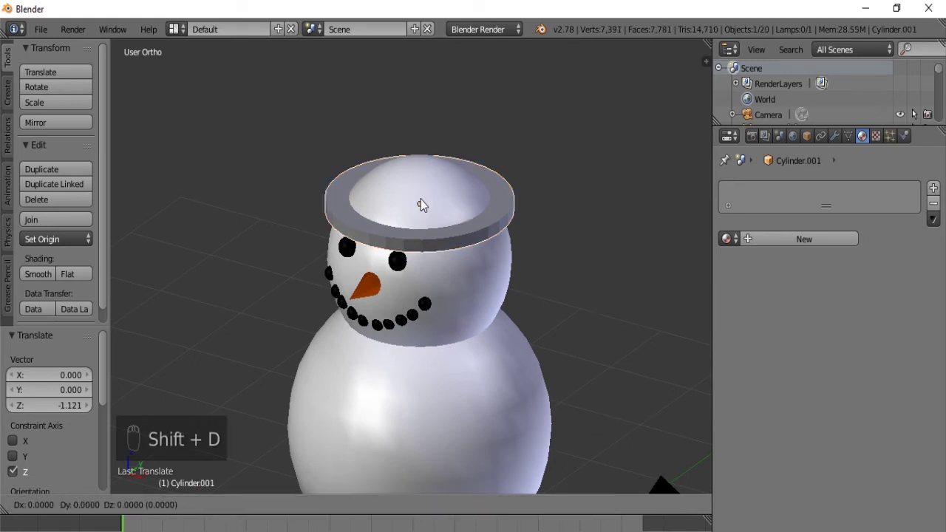
key("z")
left_click(425, 148)
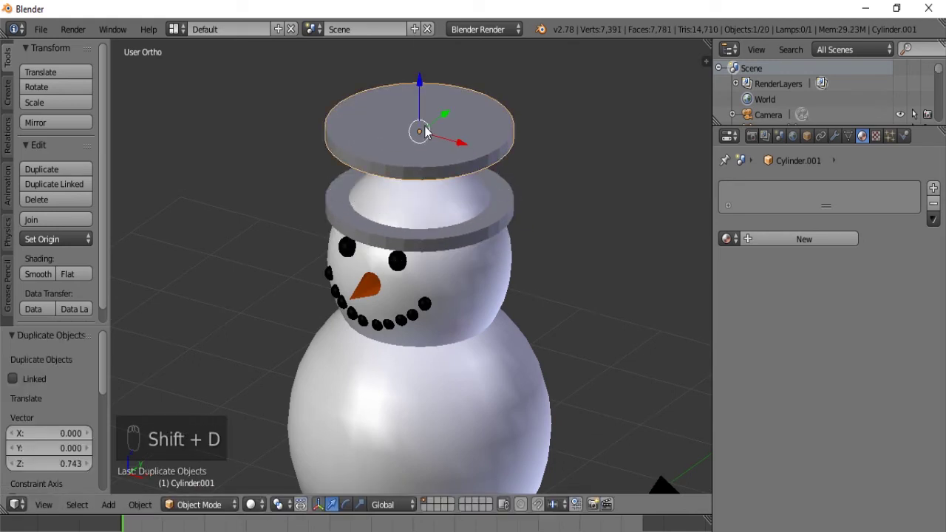
Stretch the copied cylinder about 13.244 times along Z, scale it uniformly to about 0.8 and deselect everything
middle_click_drag(452, 161, 470, 157)
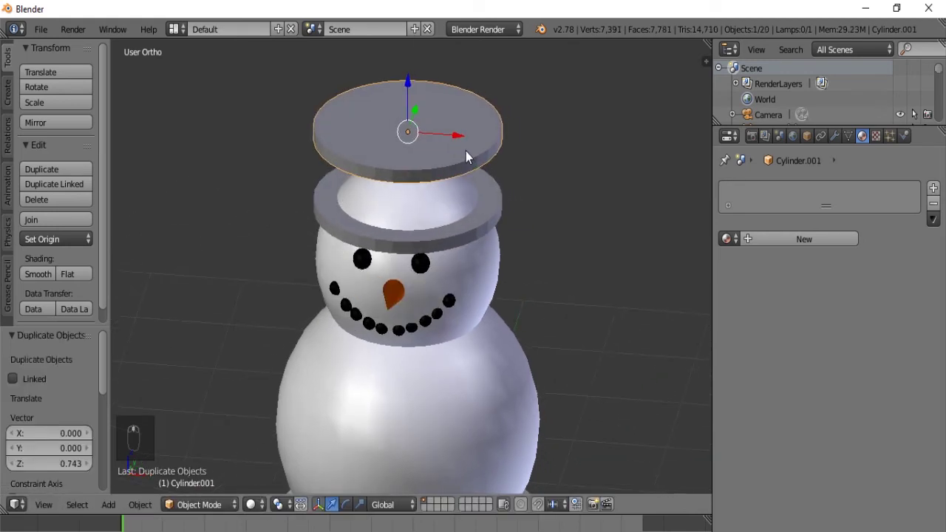
key("s")
key("z")
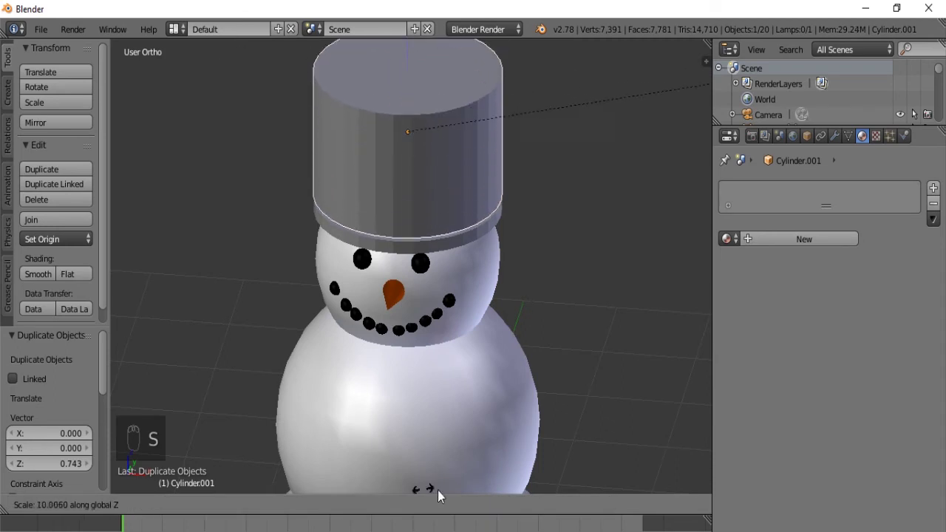
left_click(602, 82)
middle_click_drag(521, 131, 500, 198, "shift")
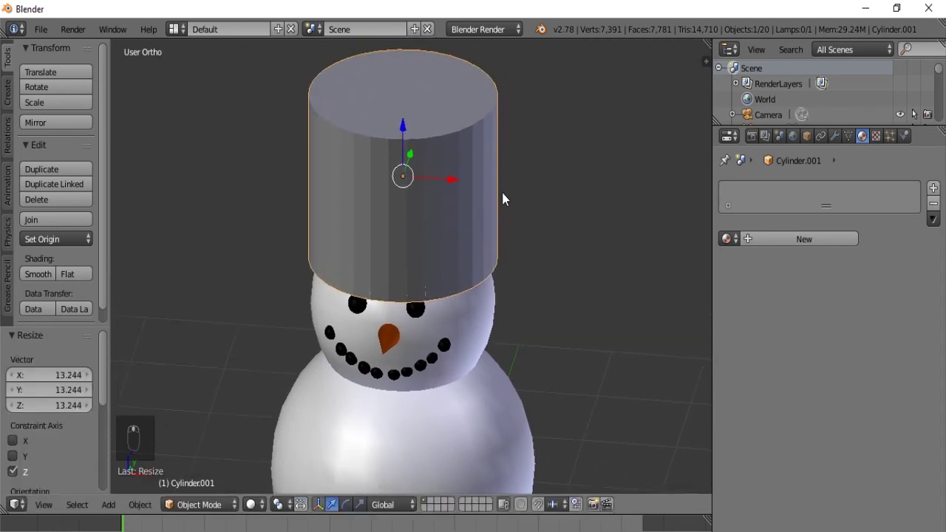
key("s")
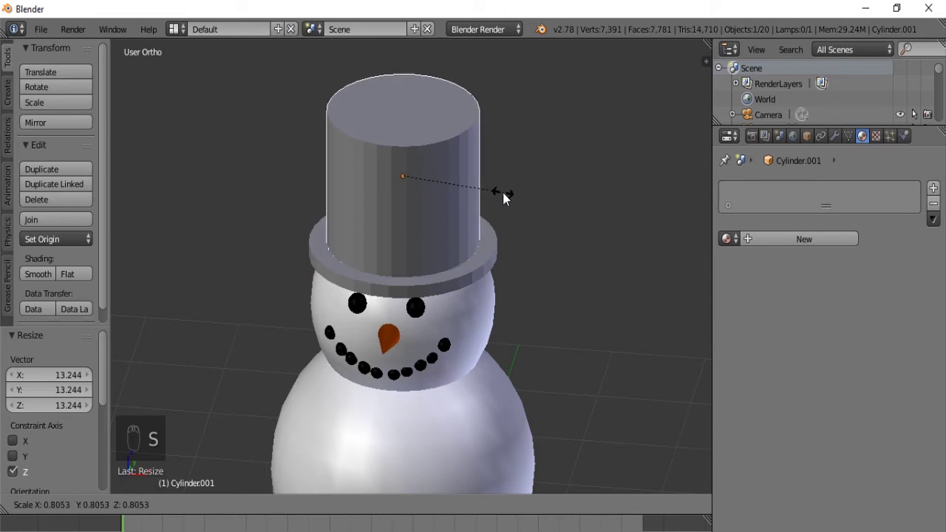
left_click(507, 192)
key("a")
Select the tall upper cylinder of the hat and apply smooth shading to it
middle_click_drag(500, 221, 476, 185)
scroll(475, 185, "down", 4)
right_click(390, 232)
left_click(49, 275)
middle_click_drag(355, 266, 391, 258)
scroll(392, 258, "up", 2)
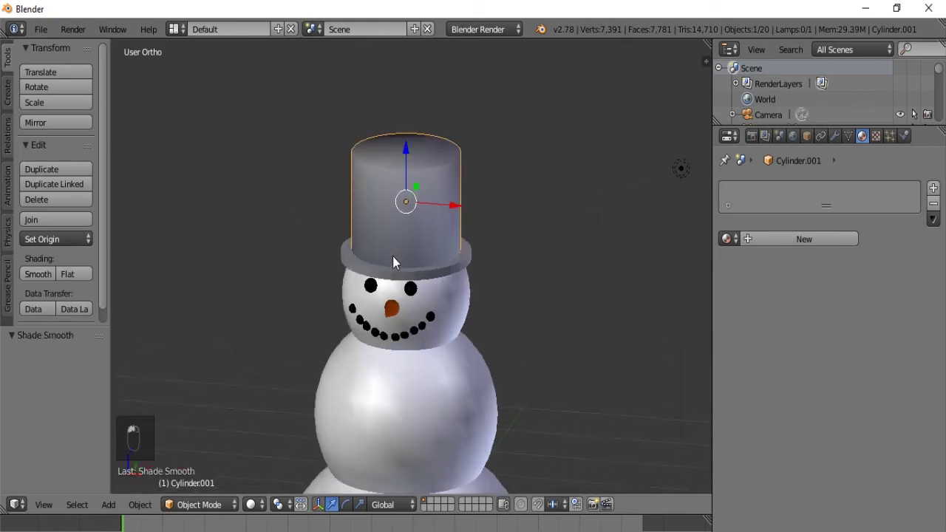
Undo the smooth shading, scaling and duplication of the hat's upper cylinder back to the brim alone
key("ctrl+z")
key("ctrl+z")
key("ctrl+z")
key("ctrl+z")
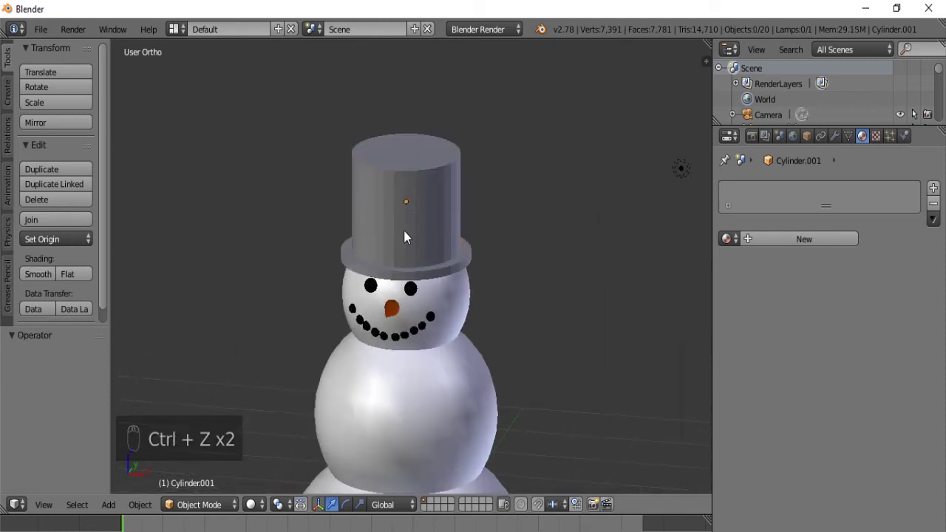
key("ctrl+z")
key("ctrl+z")
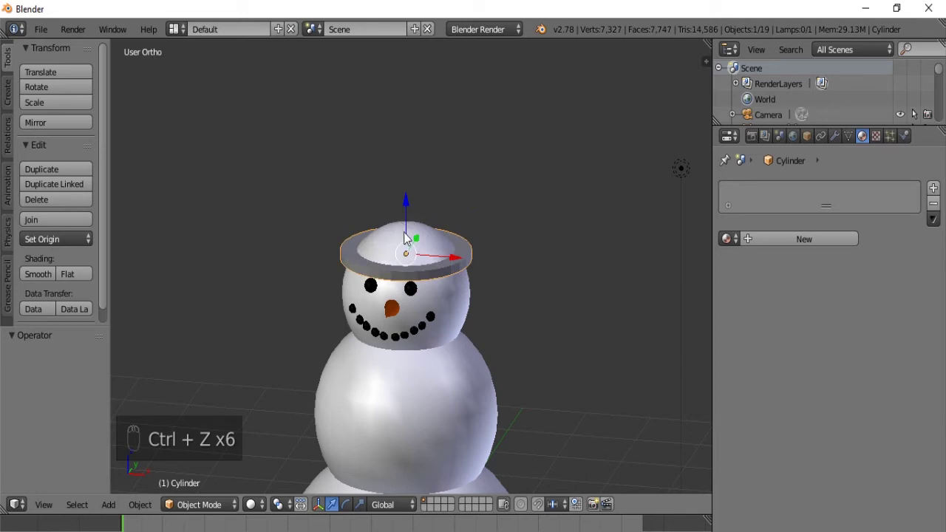
Add a new cylinder mesh and set its vertex count to 50
scroll(383, 316, "down", 5)
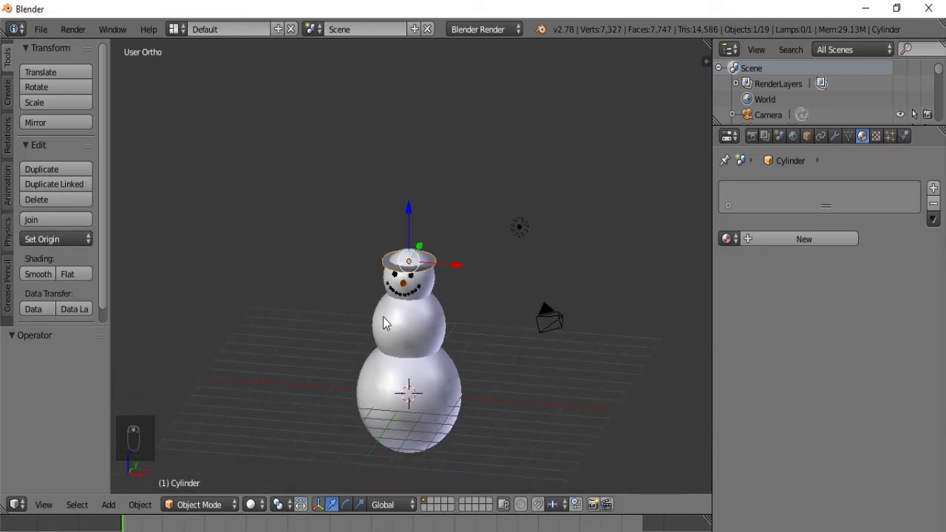
key("shift+a")
mouse_move(383, 316)
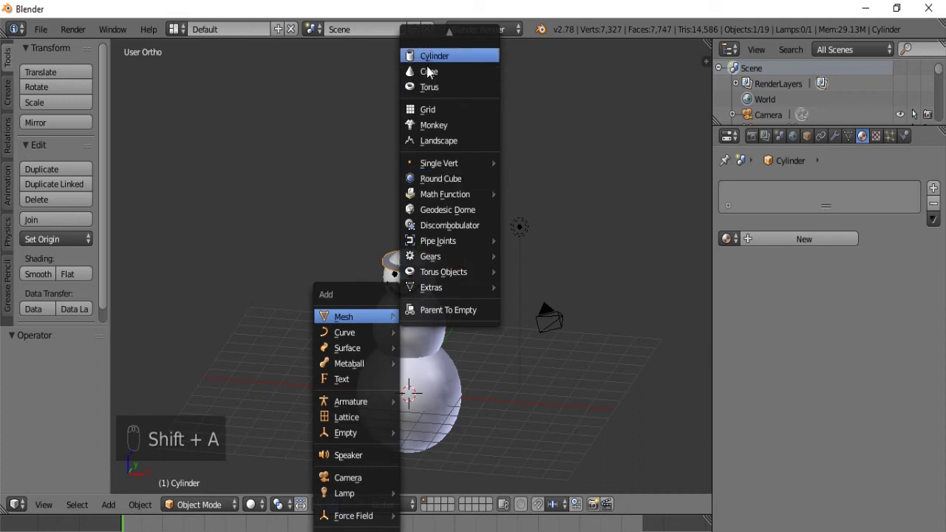
left_click(433, 56)
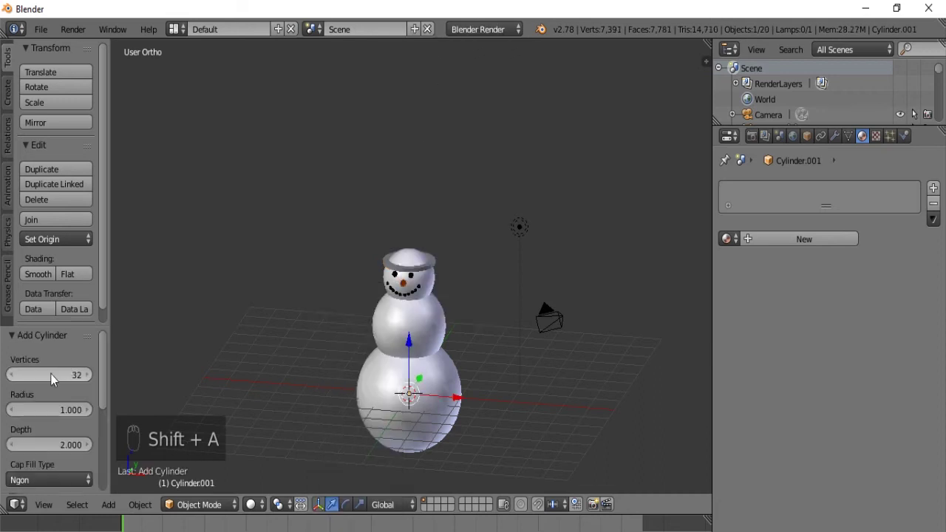
left_click(70, 374)
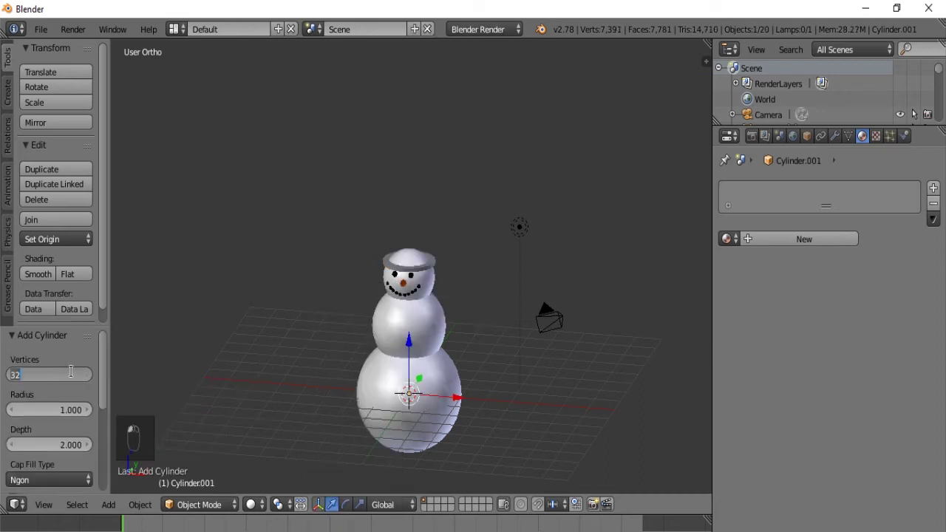
type("50")
key("Return")
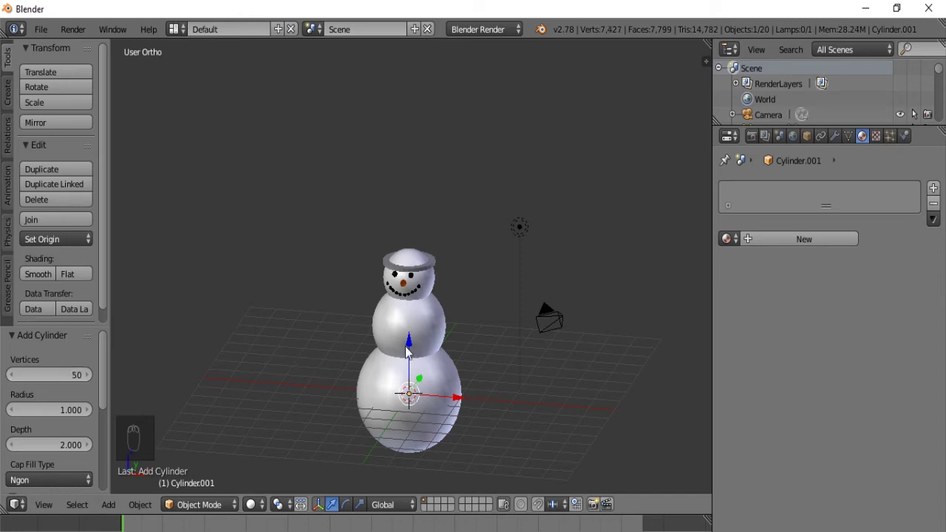
Raise the new cylinder about 6.128 along Z so it sits above the hat brim
left_click_drag(398, 344, 404, 177)
scroll(406, 204, "up", 2)
scroll(405, 204, "up", 2)
scroll(405, 204, "down", 3)
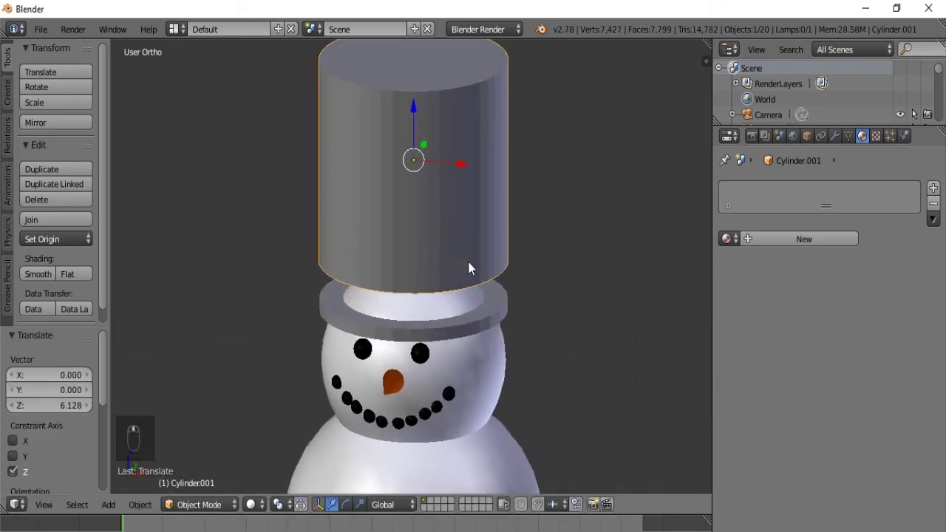
Scale the tall cylinder down, shorten it to about 0.88 along Z and lower it onto the brim, leaving nothing selected
key("s")
left_click(457, 264)
left_click_drag(415, 107, 412, 165)
key("s")
left_click(473, 236)
key("s")
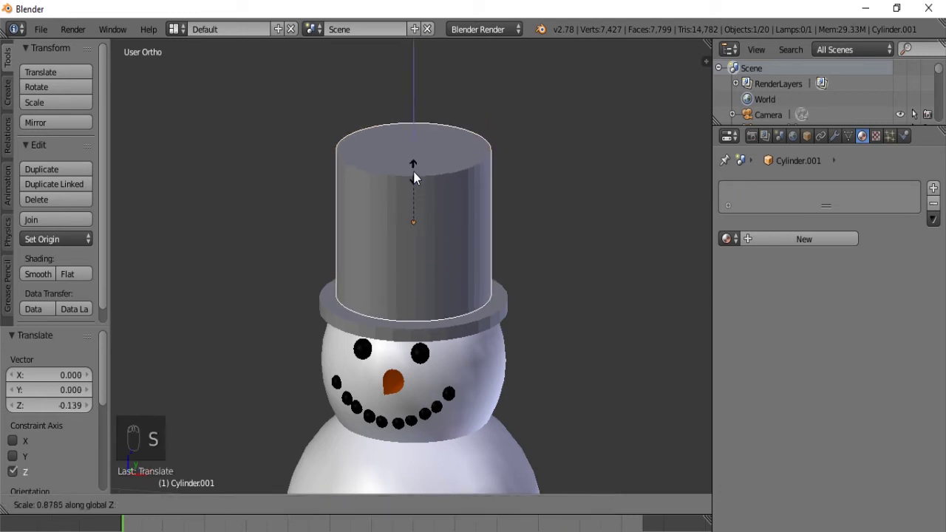
left_click(415, 178)
left_click_drag(413, 165, 413, 183)
scroll(467, 287, "down", 4)
key("a")
Select both hat parts with the brim active and assign the existing Coal material to the brim
right_click(430, 288)
scroll(428, 294, "up", 2)
right_click(364, 318, "shift")
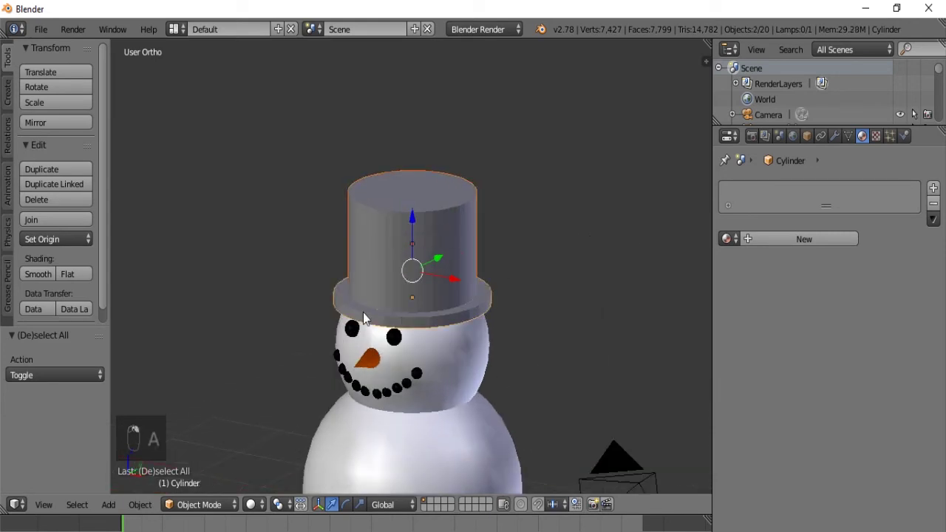
left_click(754, 241)
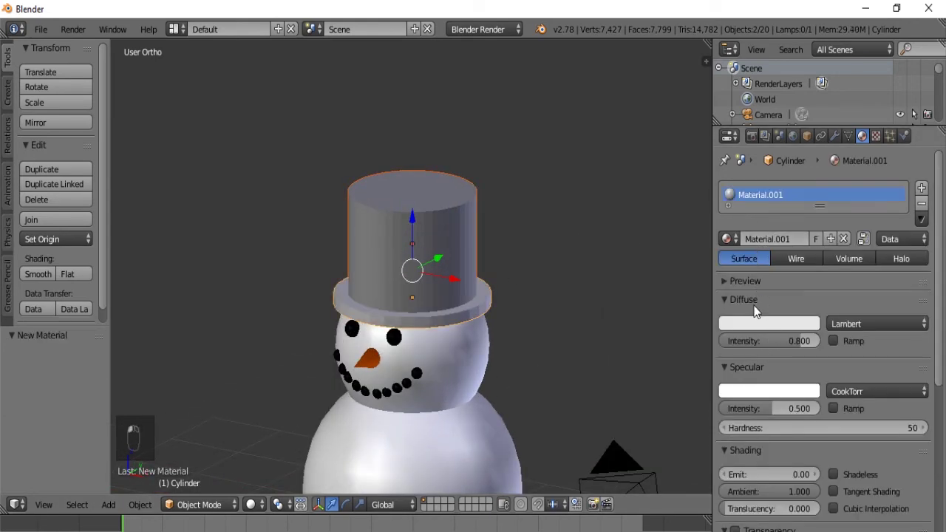
left_click(922, 204)
left_click(728, 239)
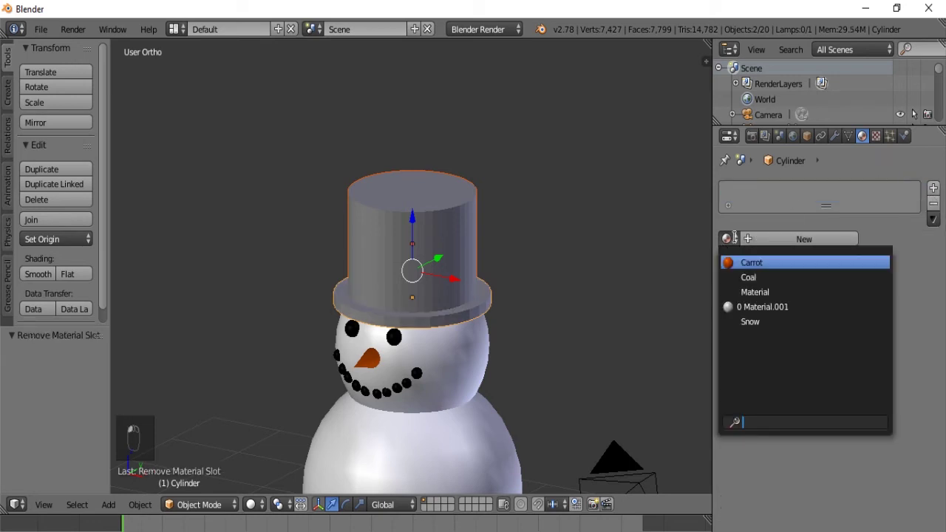
left_click(744, 276)
Assign the Coal material to the hat's tall upper cylinder and deselect everything
right_click(367, 220)
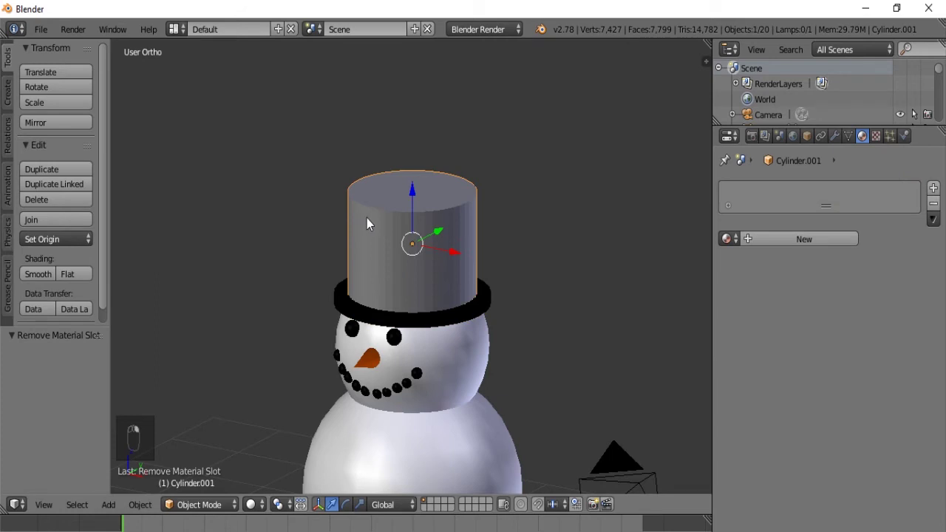
left_click(728, 239)
left_click(743, 277)
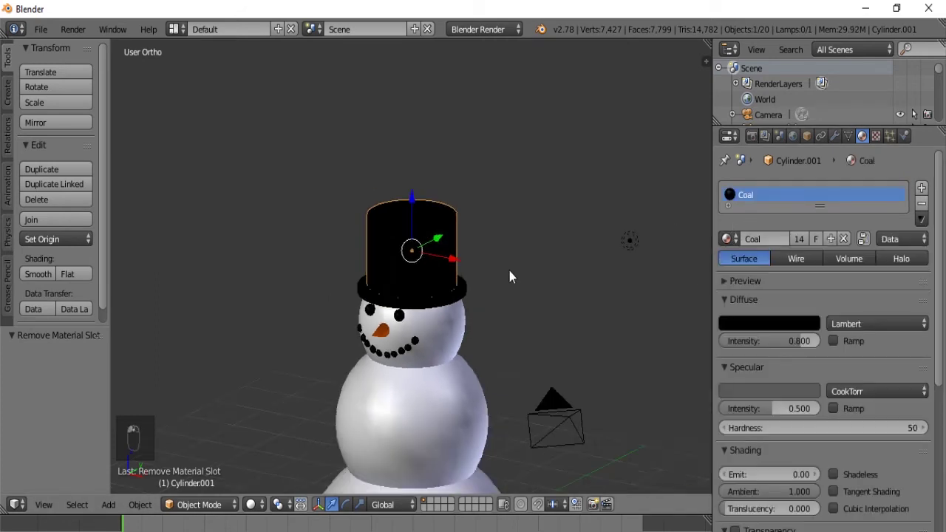
key("a")
Switch to the front view and add another 50-vertex cylinder mesh for the arm
scroll(504, 272, "down", 4)
middle_click_drag(495, 291, 477, 279)
scroll(478, 281, "up", 4)
middle_click_drag(438, 309, 402, 261)
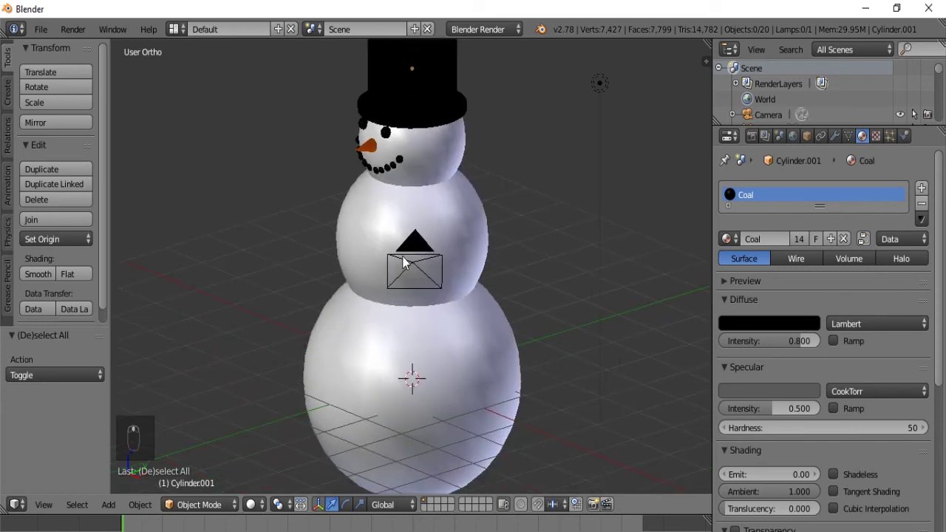
key("KP_1")
scroll(421, 242, "up", 3)
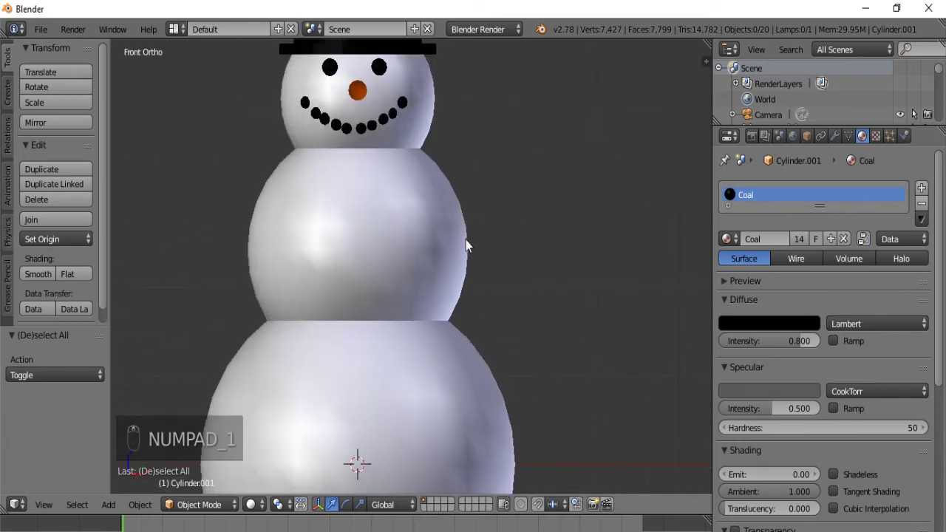
middle_click_drag(466, 240, 457, 239, "shift")
key("shift+a")
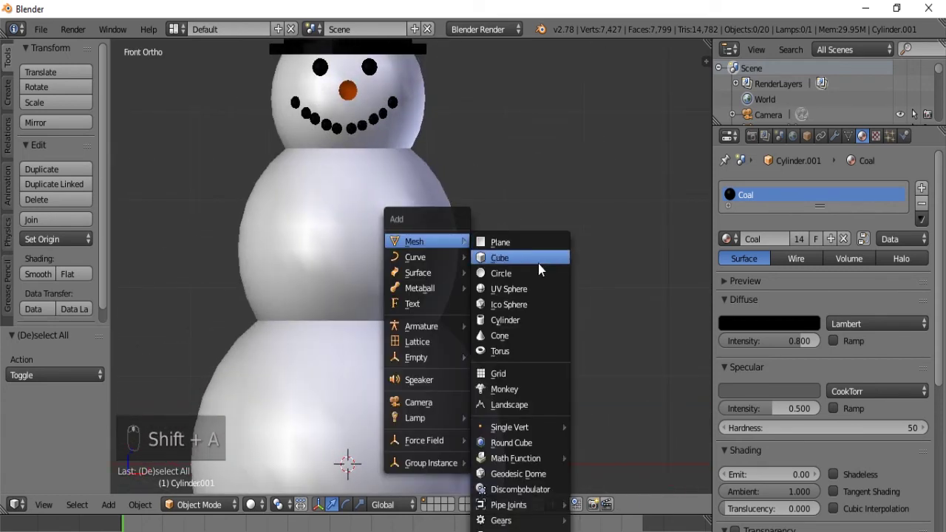
key("Escape")
key("shift+a")
mouse_move(421, 260)
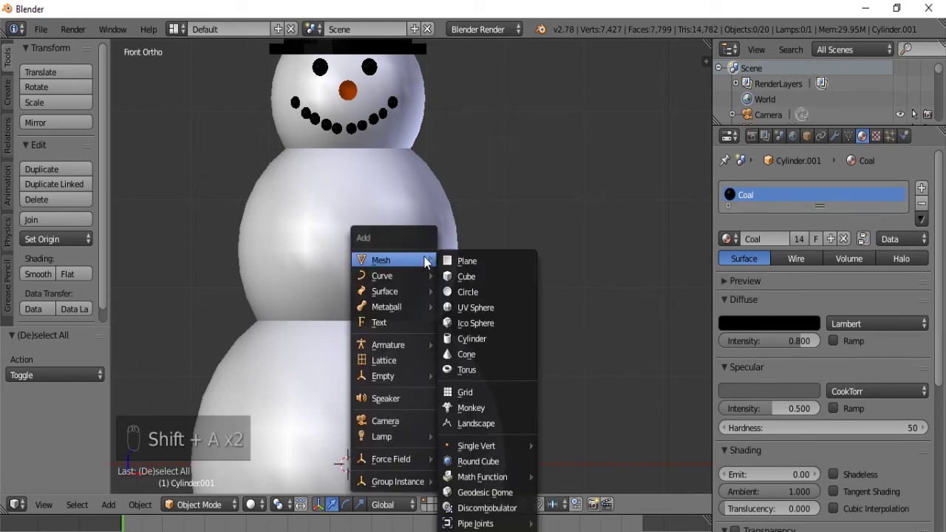
left_click(470, 339)
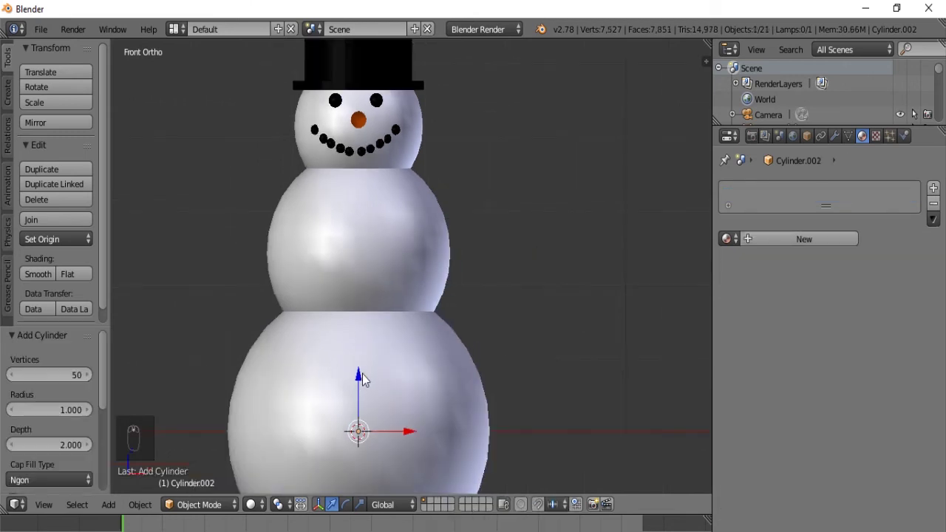
Move the cylinder about 2.282 along Z and 2.197 along X beside the middle sphere, and scale it uniformly to about 0.058
left_click_drag(362, 374, 348, 235)
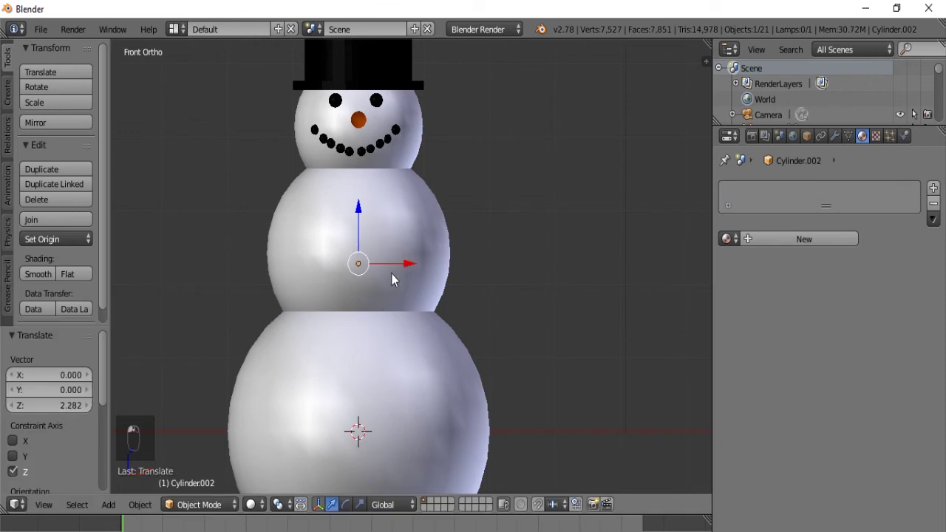
left_click_drag(400, 271, 540, 252)
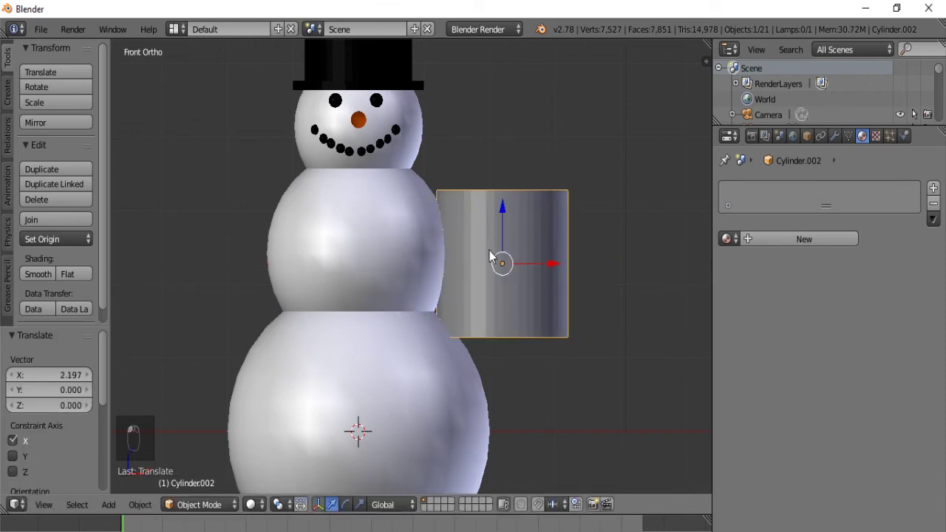
key("s")
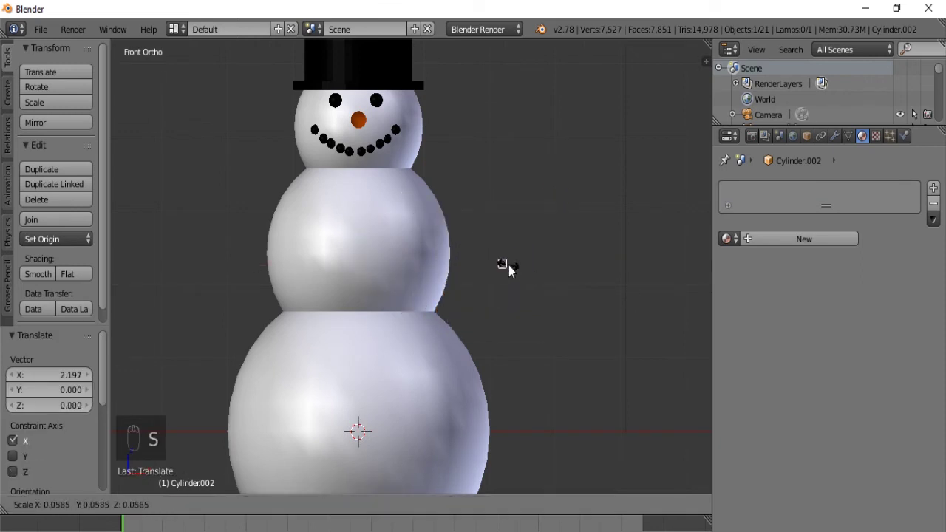
left_click(509, 265)
Stretch the tiny cylinder about 16.638 times along Z into a thin rod
middle_click_drag(507, 266, 478, 306, "shift")
key("s")
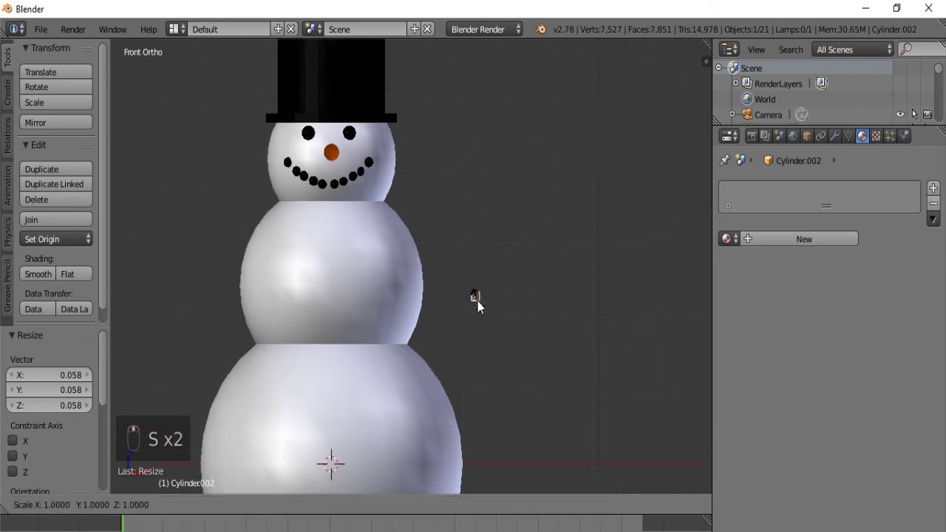
key("z")
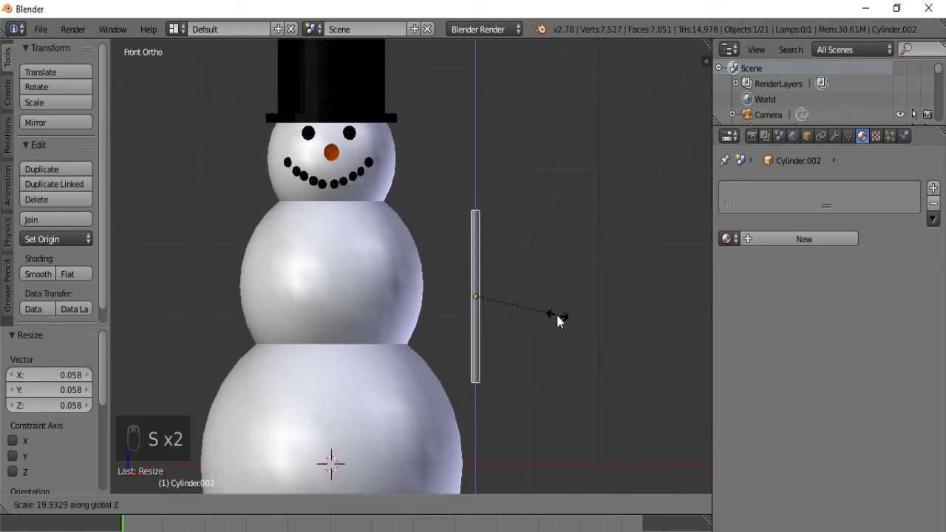
left_click(544, 319)
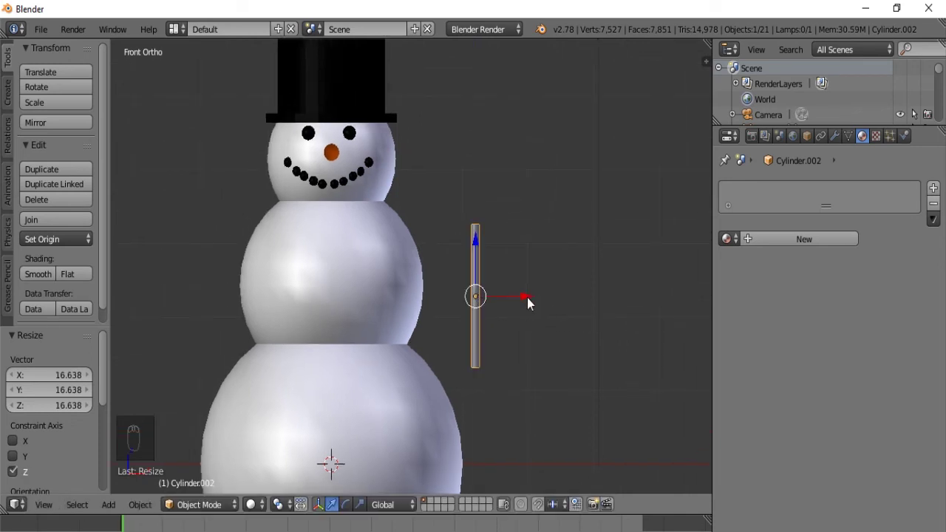
Tilt the rod outward about the Y axis, raise it and shift it about -0.317 along X to meet the middle sphere
key("r")
key("y")
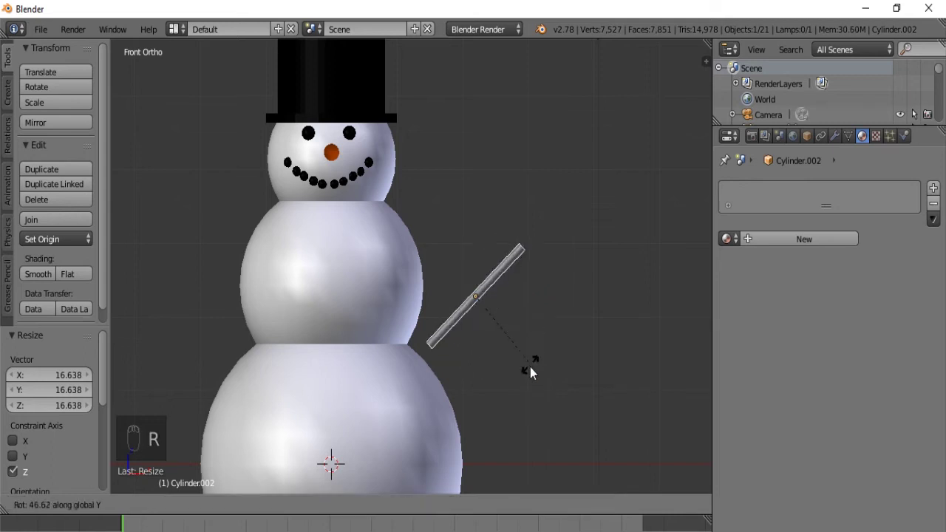
left_click(523, 389)
left_click_drag(485, 259, 473, 176)
left_click_drag(523, 215, 503, 212)
Inspect the arm rod and where it meets the middle sphere from several angles, switching to perspective view
middle_click_drag(510, 250, 495, 339)
scroll(495, 337, "up", 6)
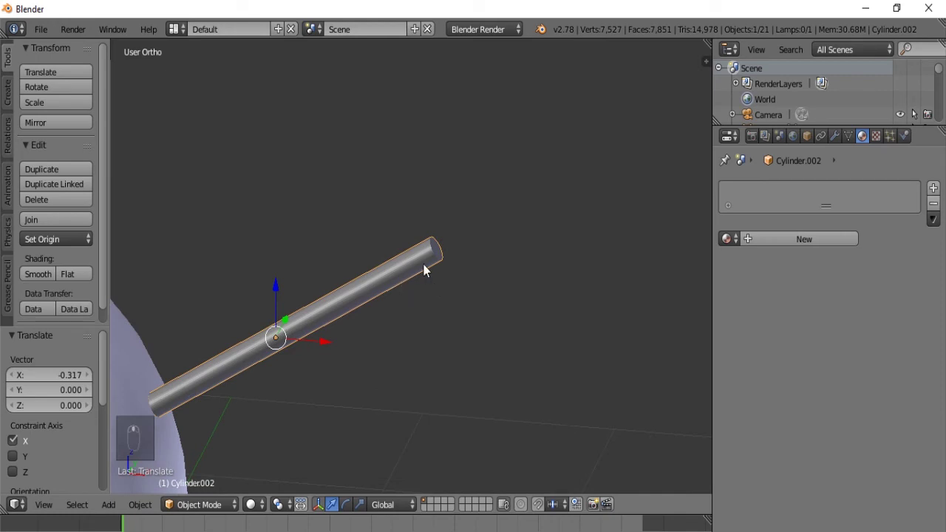
middle_click_drag(423, 265, 368, 280)
scroll(370, 259, "down", 8)
key("KP_5")
key("Tab")
key("Tab")
scroll(334, 312, "up", 6)
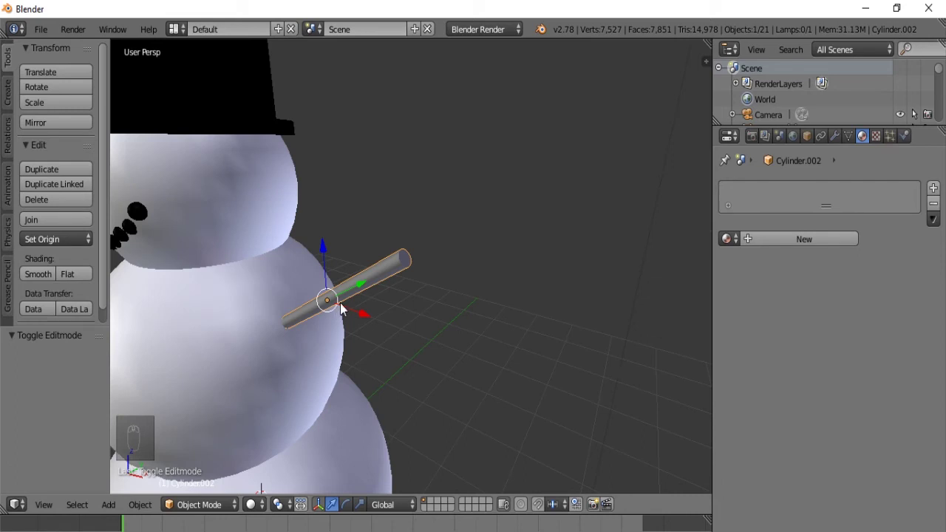
Duplicate the arm rod about 0.43 higher along Z and rotate the copy about -57.174° around Y
key("shift+d")
key("z")
left_click(343, 255)
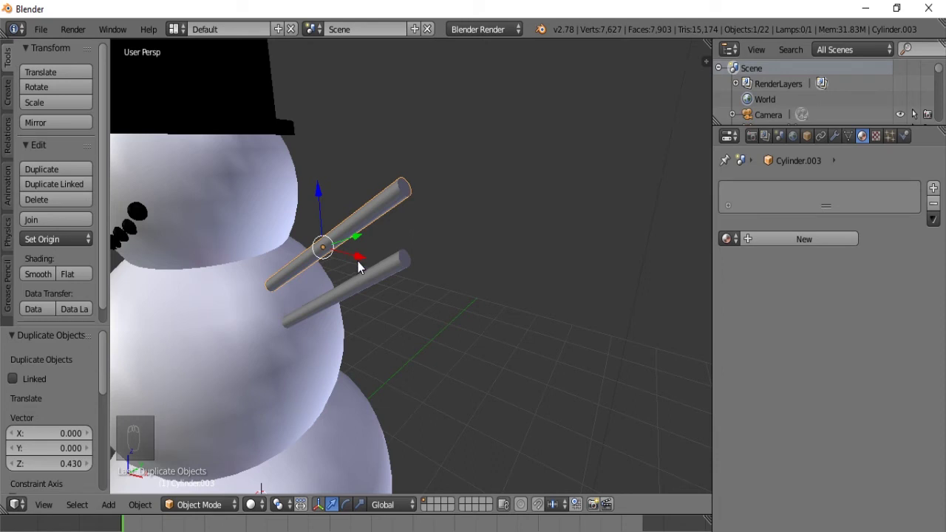
key("r")
key("y")
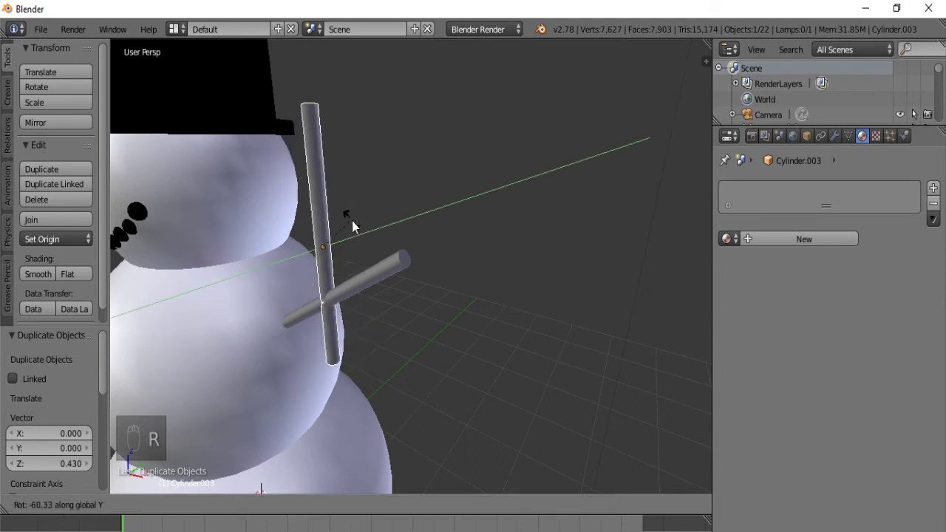
left_click(352, 222)
Shorten the copied rod to about 0.232 along Z and move it to the arm's outer end, raising it about 0.298
key("s")
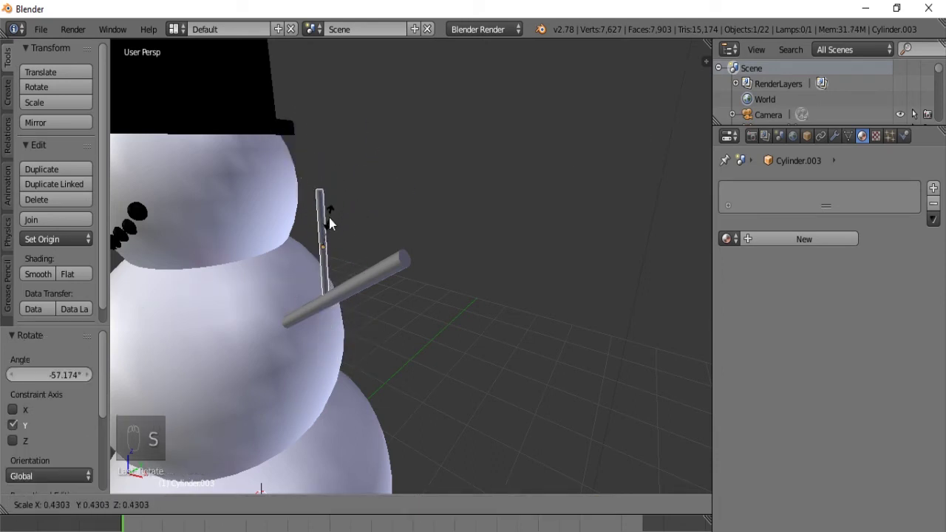
key("ctrl+z")
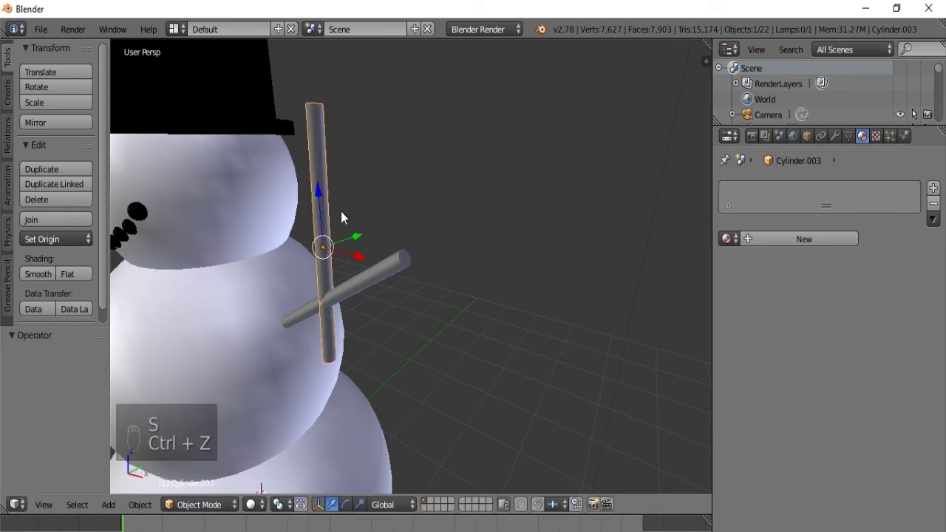
key("s")
key("z")
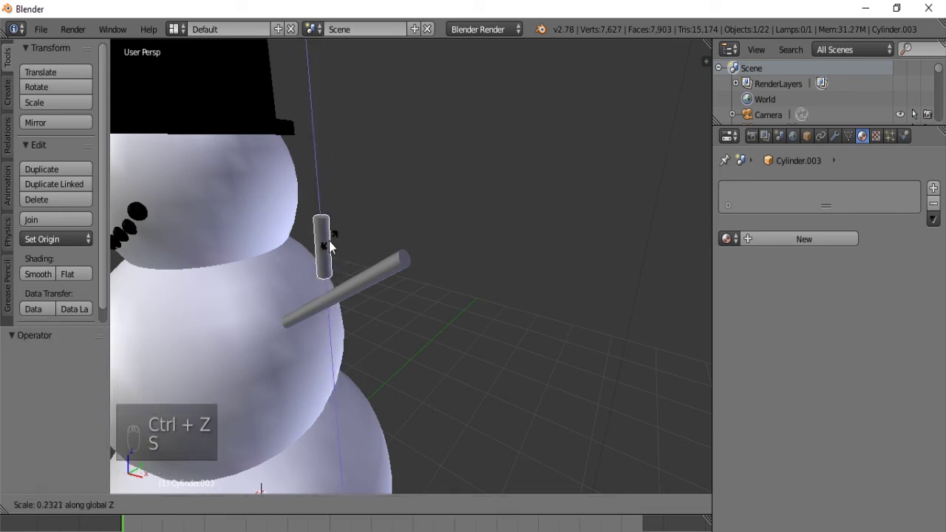
left_click(329, 241)
left_click_drag(354, 238, 436, 284)
left_click_drag(406, 211, 403, 163)
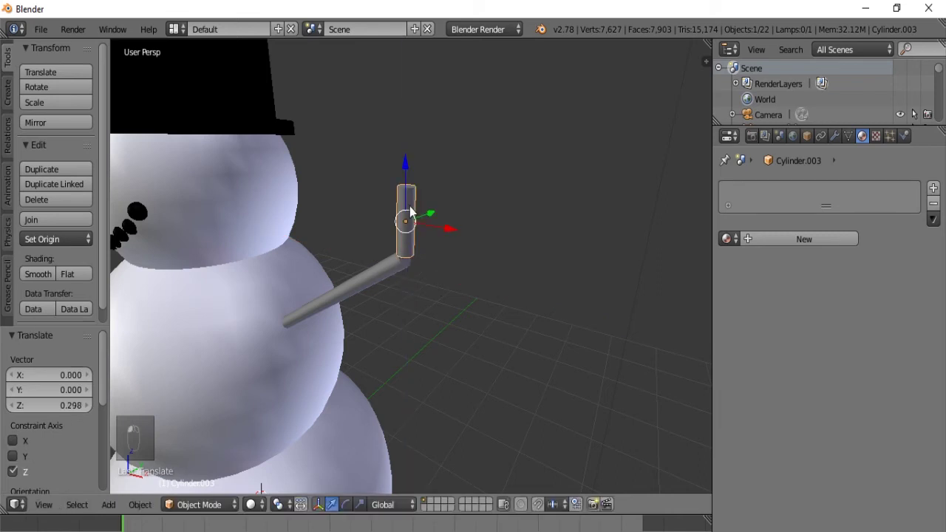
Rotate the short rod about 35.787° around Y and scale it uniformly to about 0.628
middle_click_drag(407, 229, 460, 229)
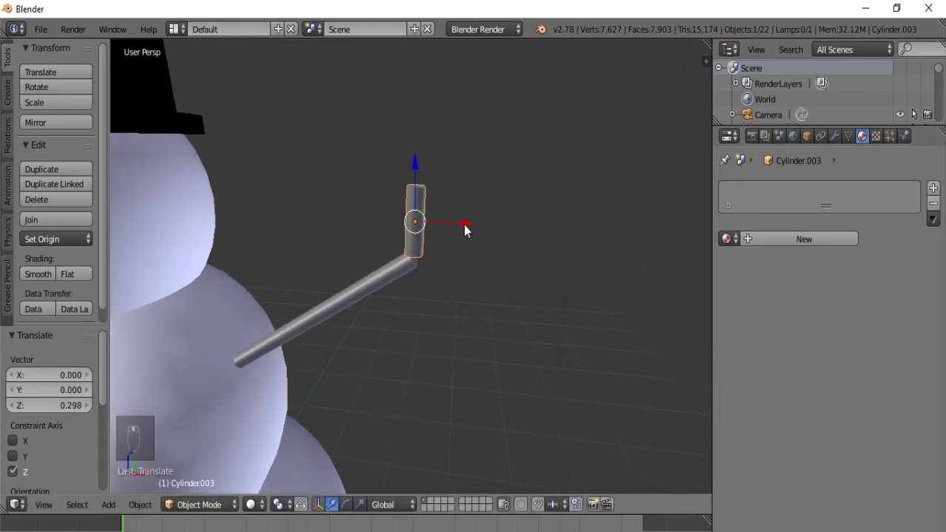
key("r")
key("y")
left_click(495, 295)
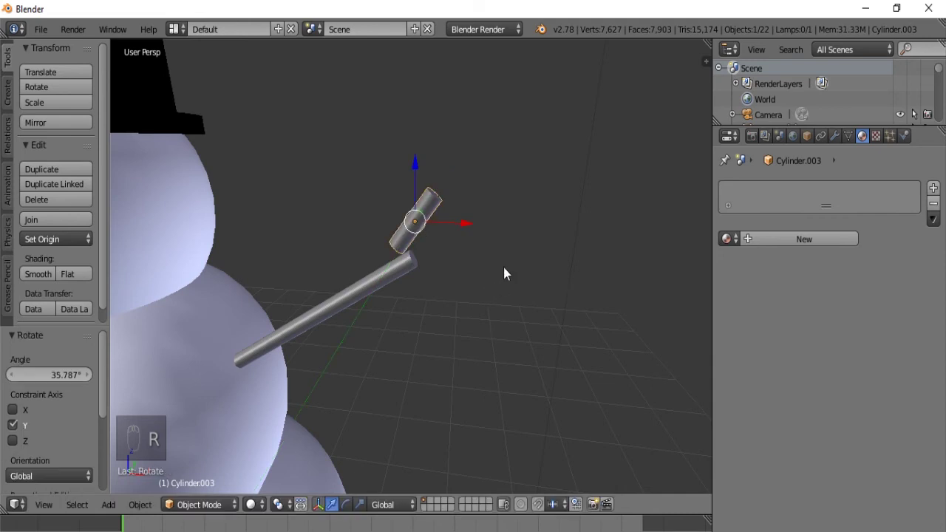
key("s")
left_click(470, 251)
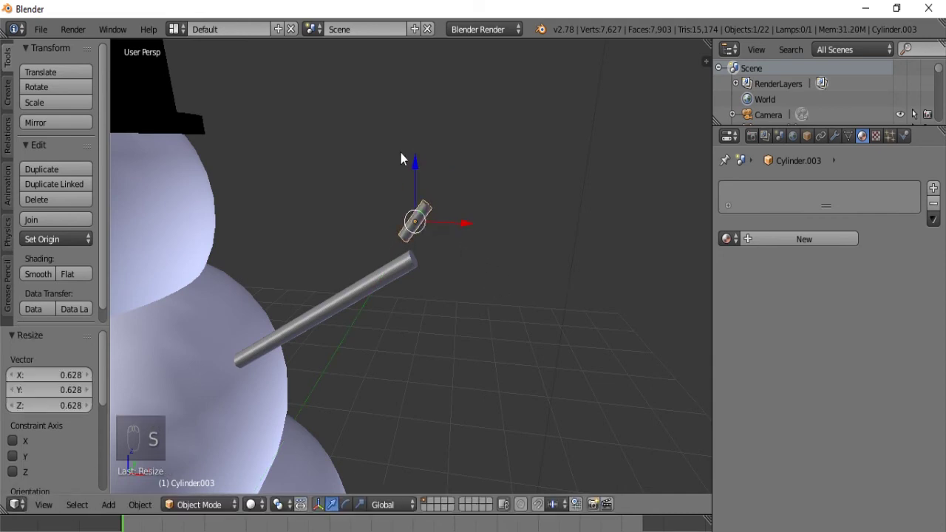
Seat the short rod on the arm's outer end, lowering it and shifting it 0.047 along X and -0.029 along Z
key("g")
key("z")
left_click(415, 170)
key("g")
key("x")
left_click(422, 186)
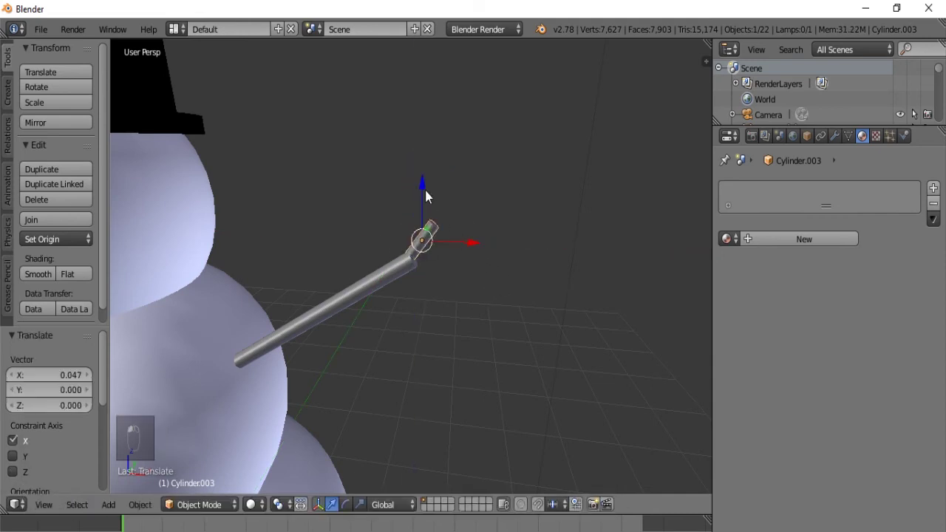
key("g")
key("z")
left_click(425, 194)
scroll(444, 267, "up", 2)
middle_click_drag(434, 266, 388, 281, "shift")
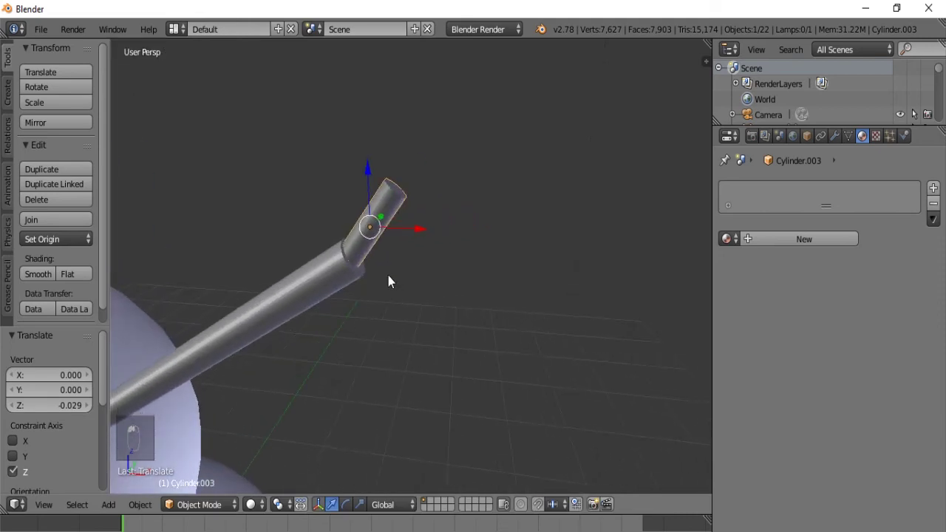
Duplicate the finger rod, rotate the copy 49.789° around Y and lower it about 0.115 along Z
key("shift+d")
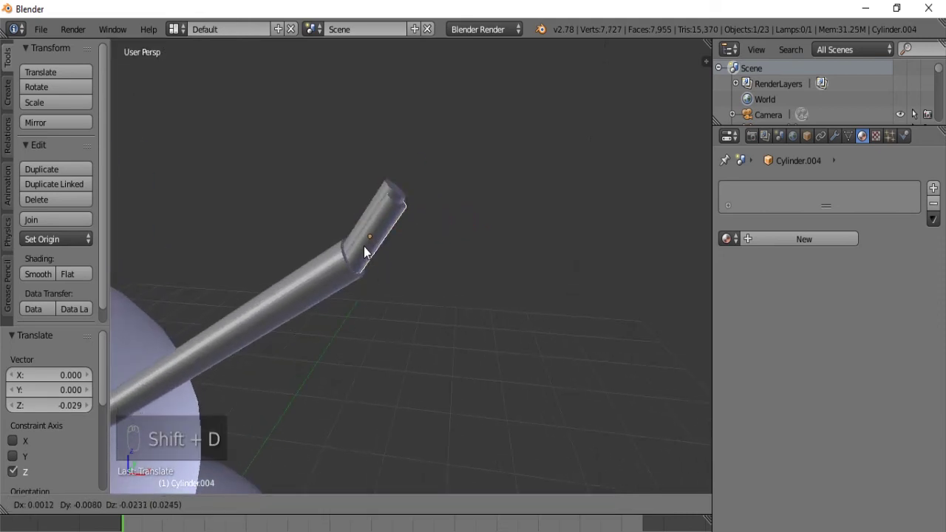
key("r")
key("y")
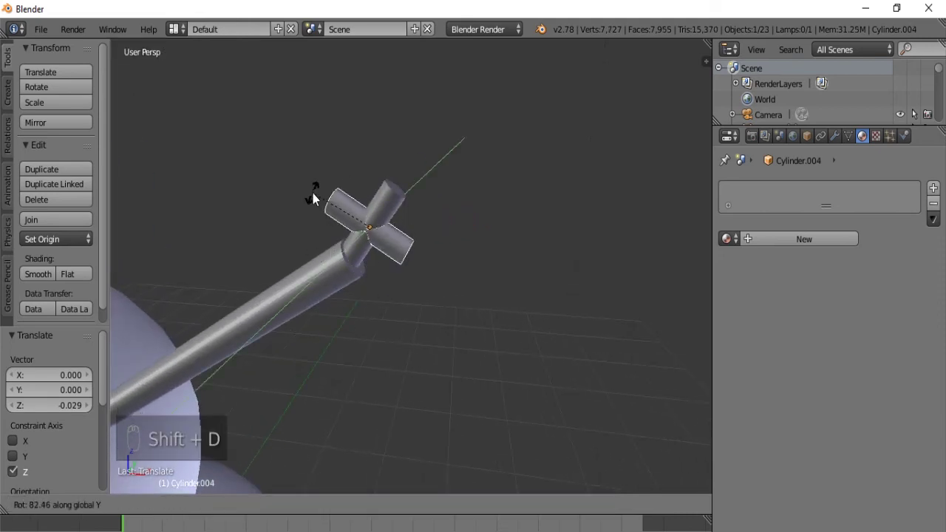
left_click(323, 184)
key("g")
key("z")
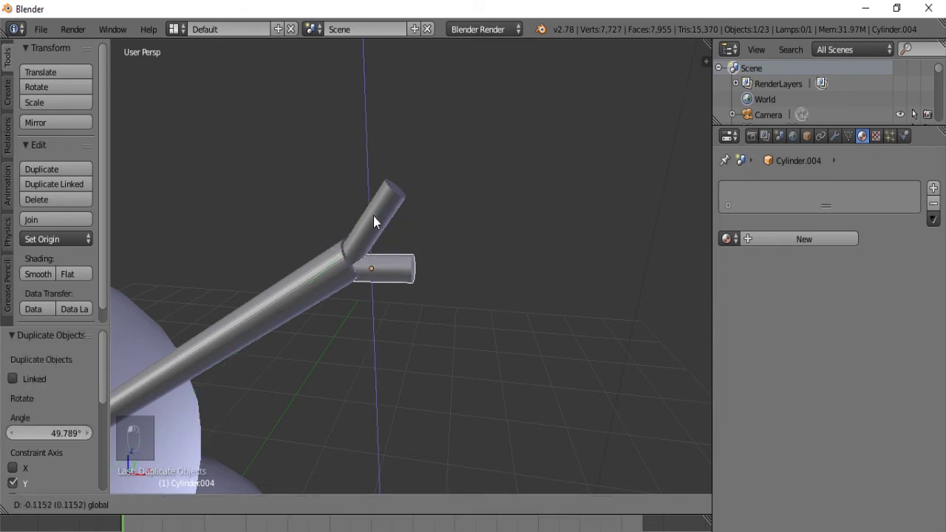
left_click(374, 219)
Shift the lower finger 0.031 along X and tilt it slightly around the Y axis
key("g")
key("x")
left_click(432, 279)
key("r")
key("y")
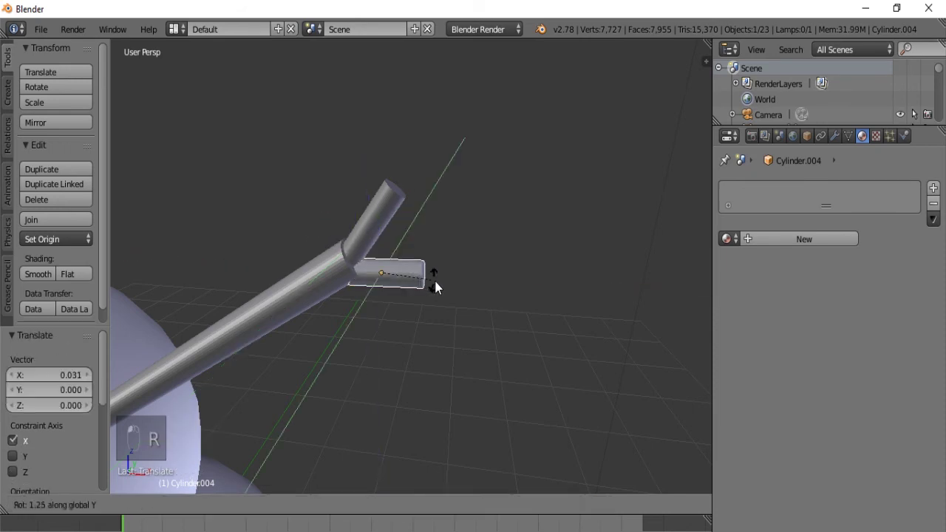
left_click(435, 301)
key("a")
Rotate the lower finger -8.862° around Y to refine its angle against the arm
scroll(372, 321, "down", 12)
scroll(407, 274, "up", 3)
scroll(417, 279, "up", 5)
right_click(394, 278)
scroll(389, 294, "up", 2)
key("r")
key("y")
left_click(369, 257)
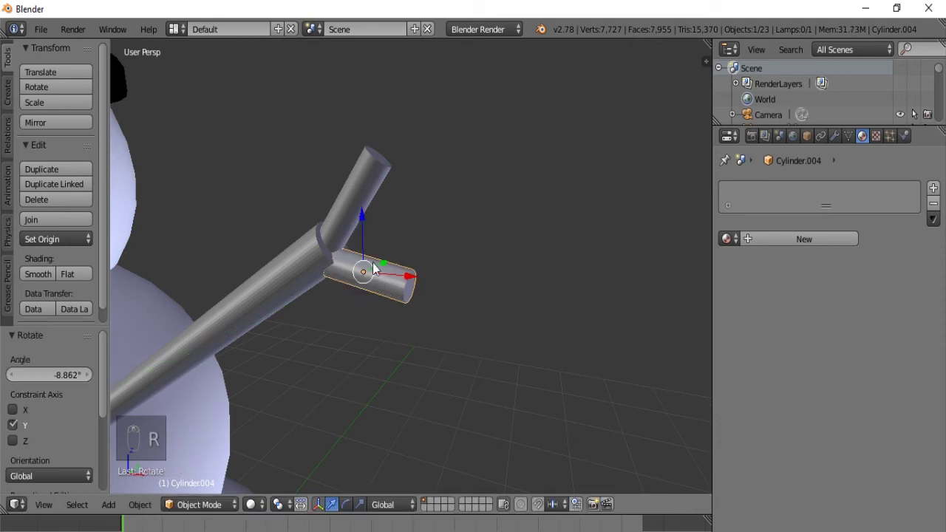
key("a")
Scale the upper finger by 1.414 along Z and adjust its height so its base meets the arm's end
scroll(355, 253, "down", 3)
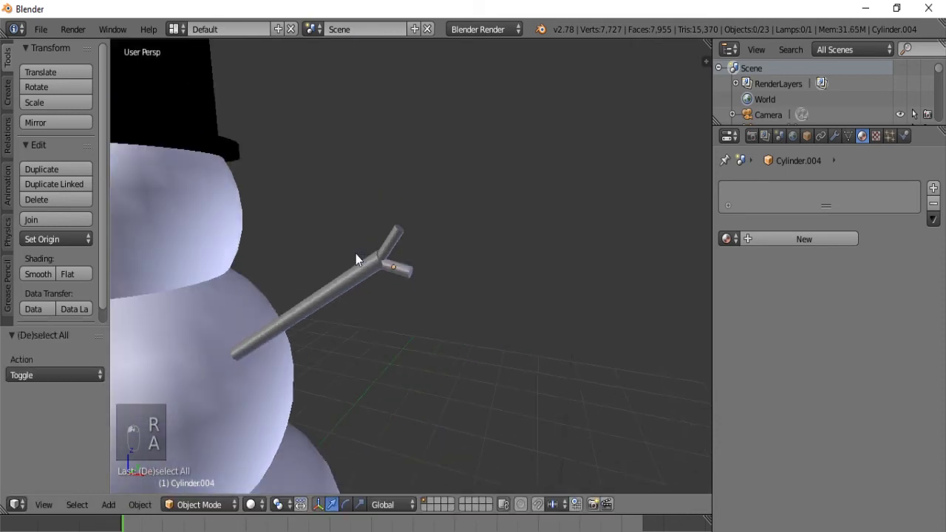
scroll(355, 255, "up", 2)
scroll(373, 225, "up", 2)
right_click(356, 192)
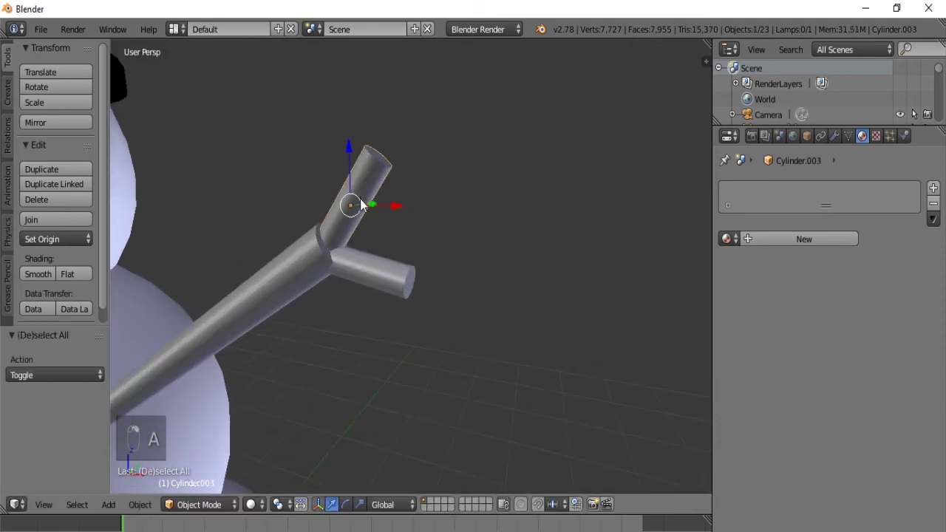
key("s")
key("z")
left_click(364, 197)
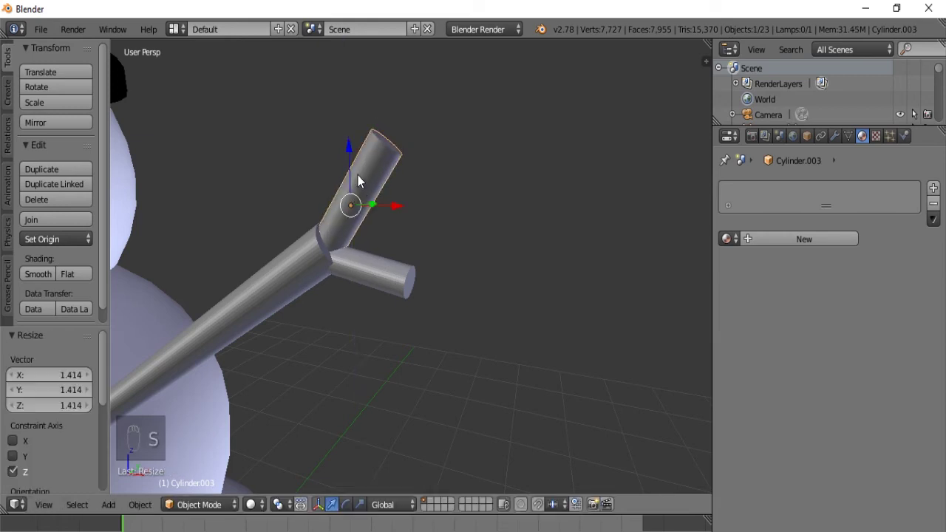
key("g")
key("z")
left_click(348, 150)
key("a")
scroll(291, 295, "down", 6)
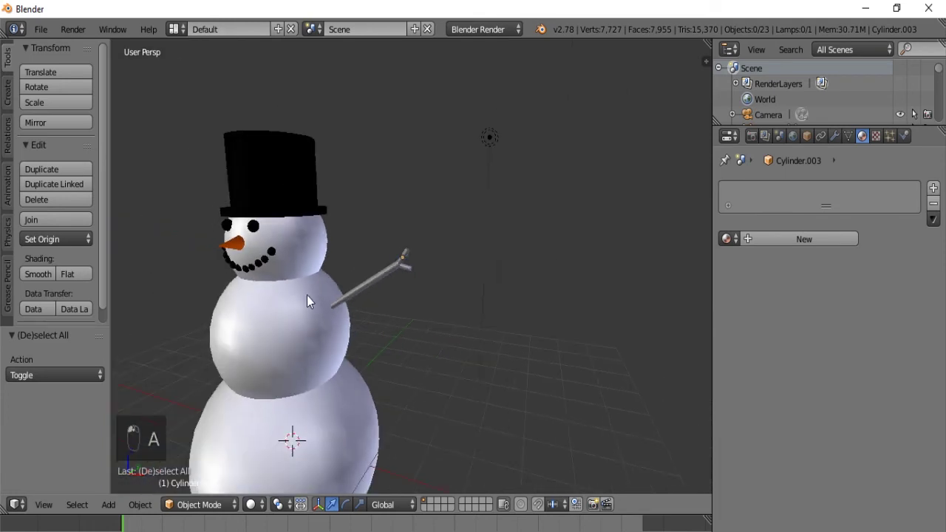
Select the arm rod and both fingers, and add a new material with brown diffuse colour R 0.233, G 0.043, B 0.009
scroll(332, 303, "up", 5)
right_click(382, 277)
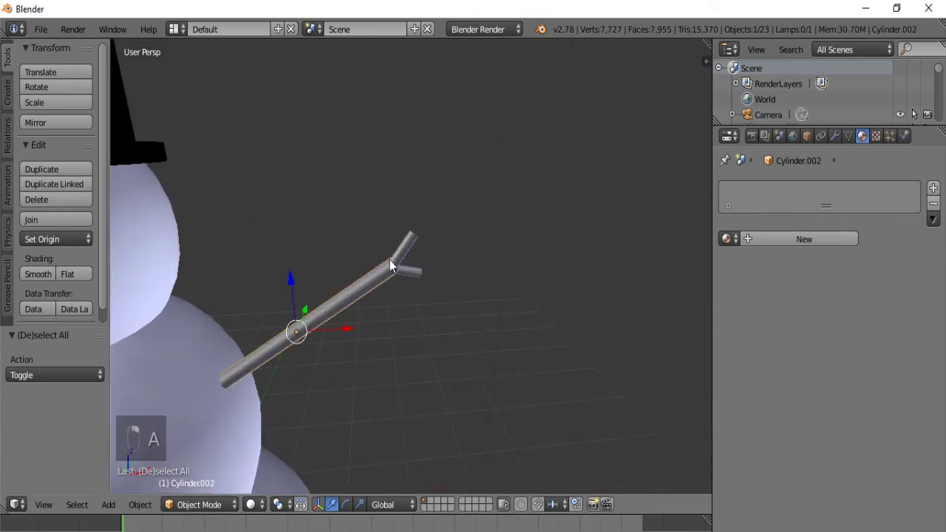
right_click(401, 257, "shift")
right_click(408, 274, "shift")
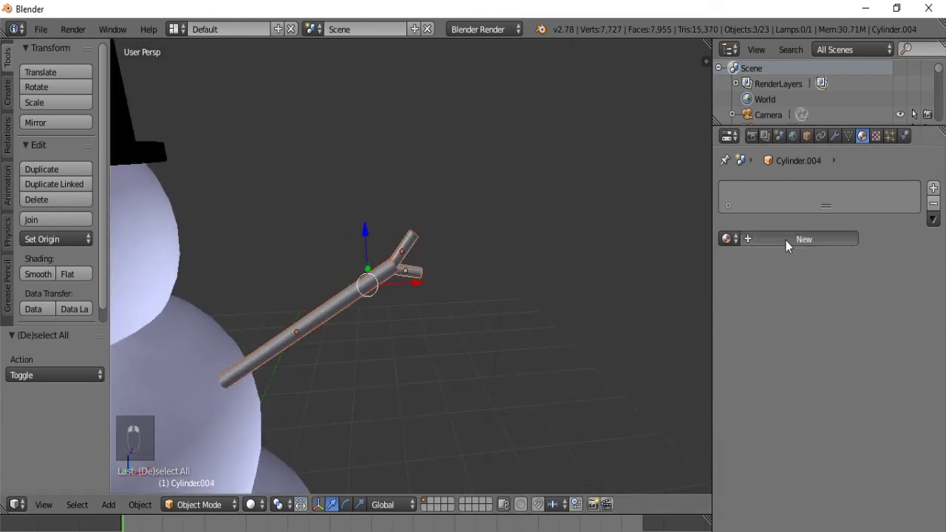
left_click(788, 239)
left_click(769, 323)
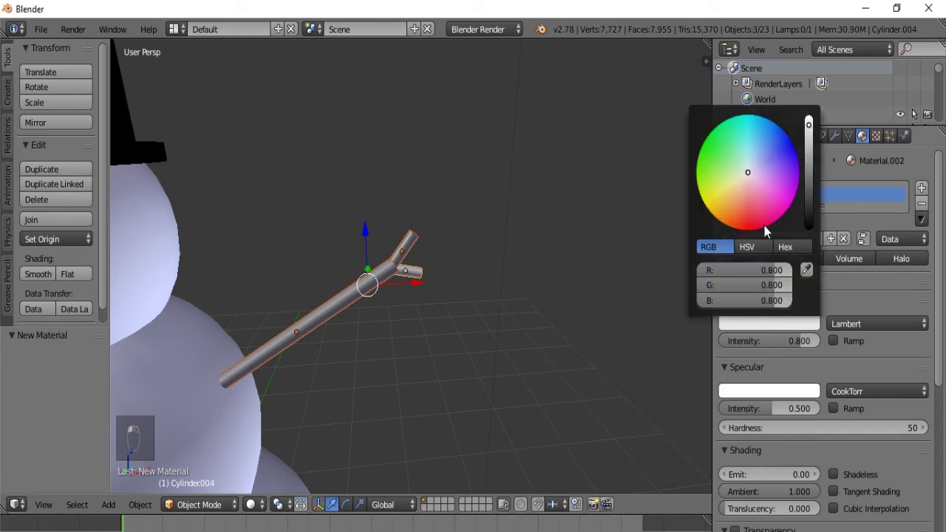
mouse_move(754, 201)
left_mouse_down()
mouse_move(748, 231)
mouse_move(736, 214)
left_mouse_up()
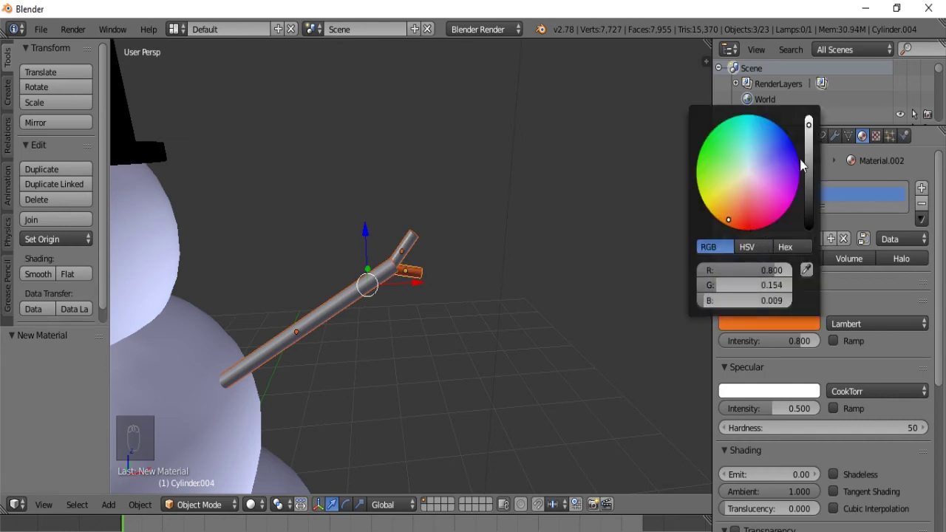
mouse_move(804, 163)
left_mouse_down()
mouse_move(808, 142)
mouse_move(809, 169)
left_mouse_up()
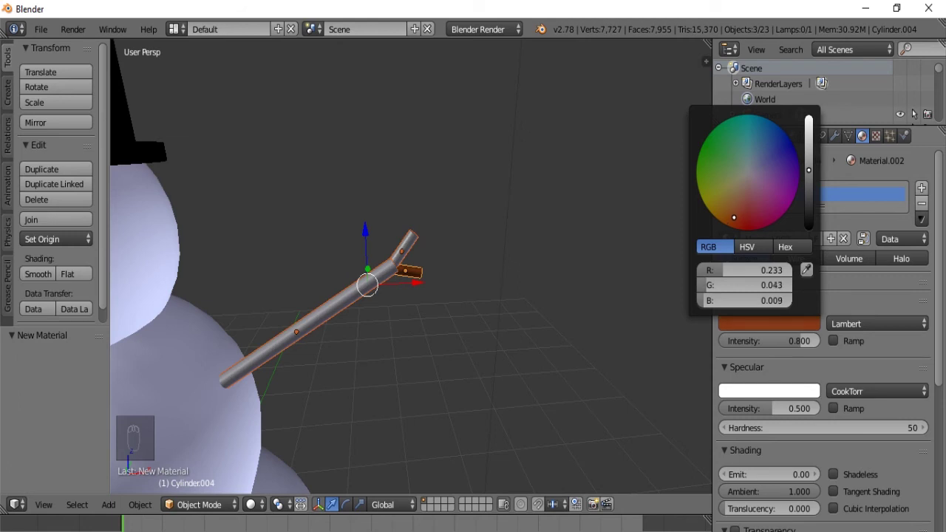
middle_click_drag(526, 316, 419, 260)
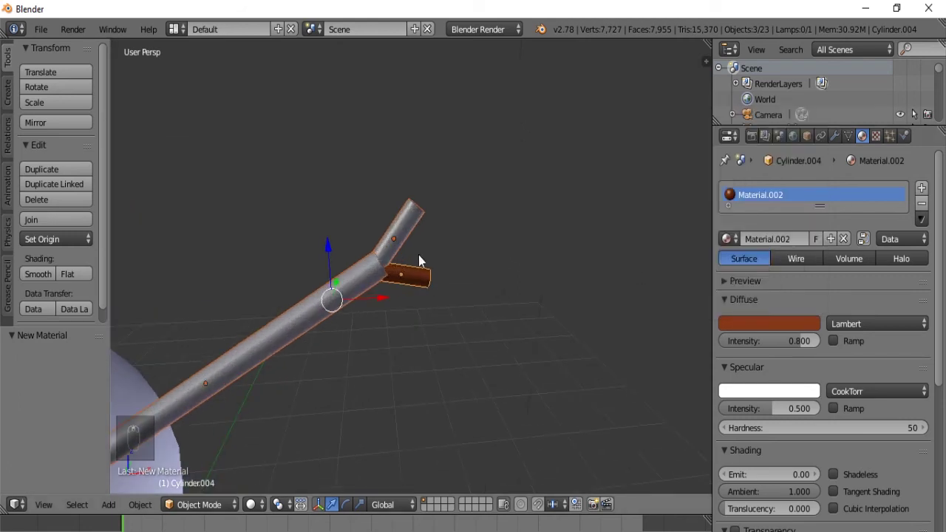
Rename the new brown material as Wood and set its specular intensity to 0
left_click(749, 239)
type("Wood")
key("Return")
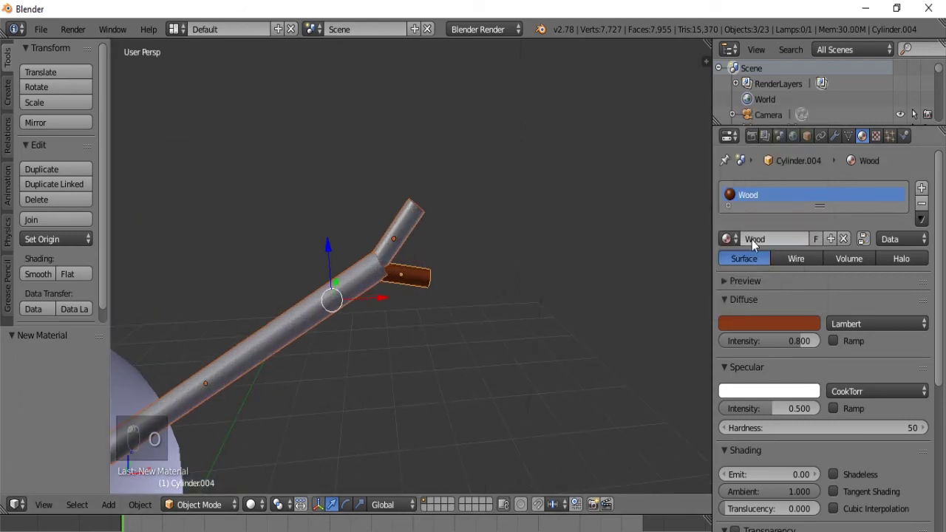
left_click_drag(771, 416, 762, 416)
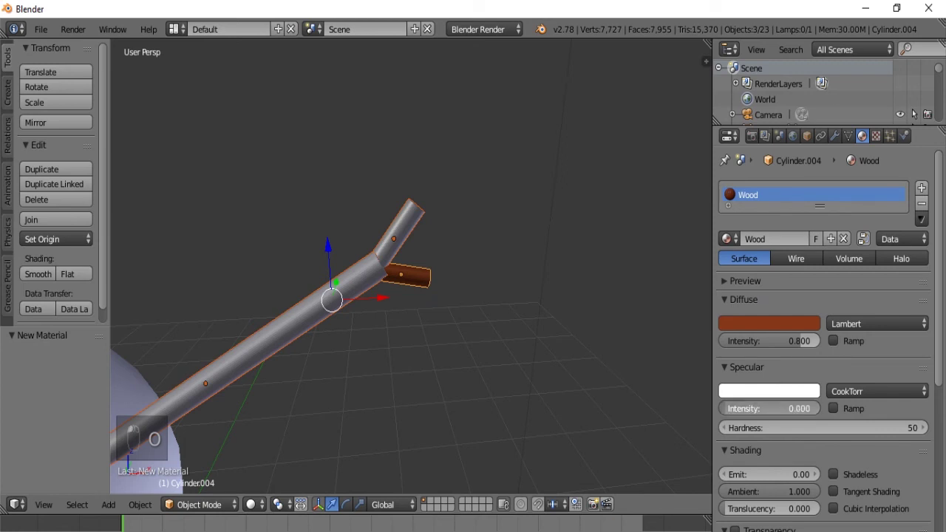
Assign the existing Wood material to the upper finger and to the main arm rod
right_click(394, 218)
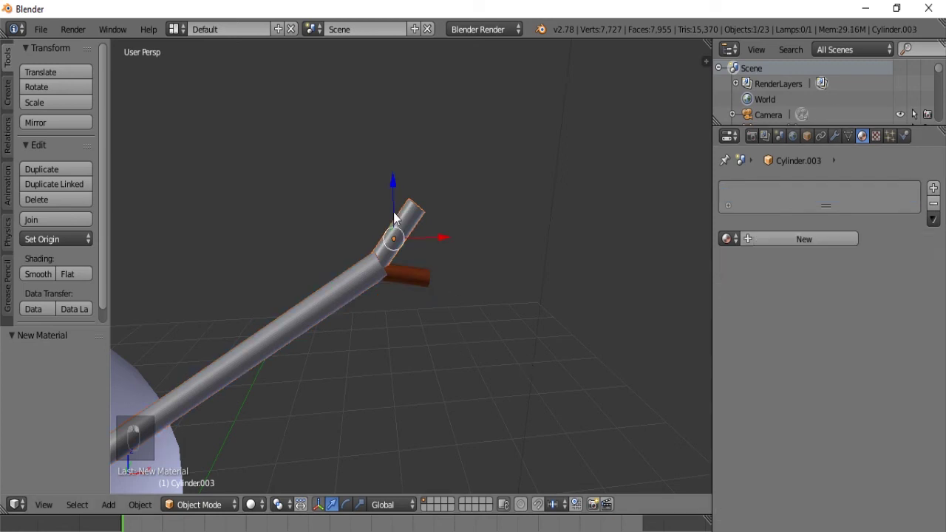
left_click(727, 239)
left_click(751, 336)
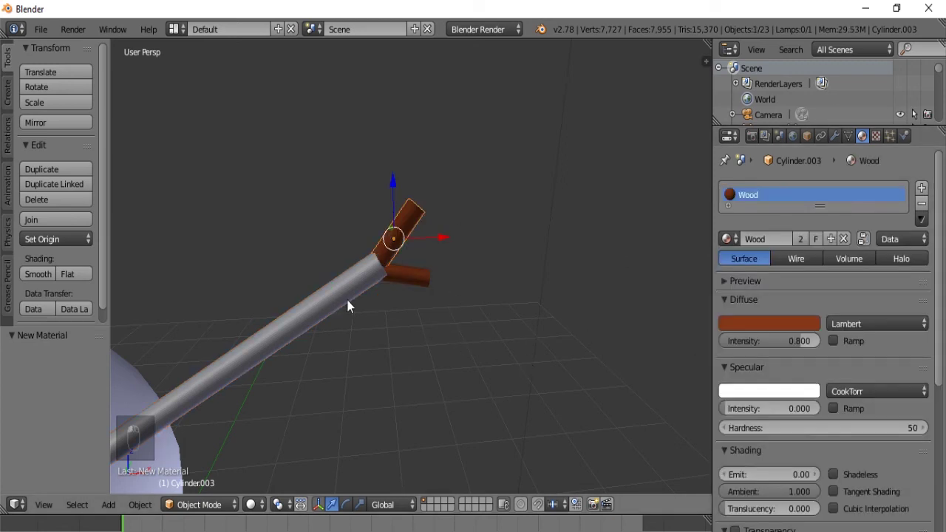
right_click(338, 291)
left_click(727, 239)
left_click(750, 336)
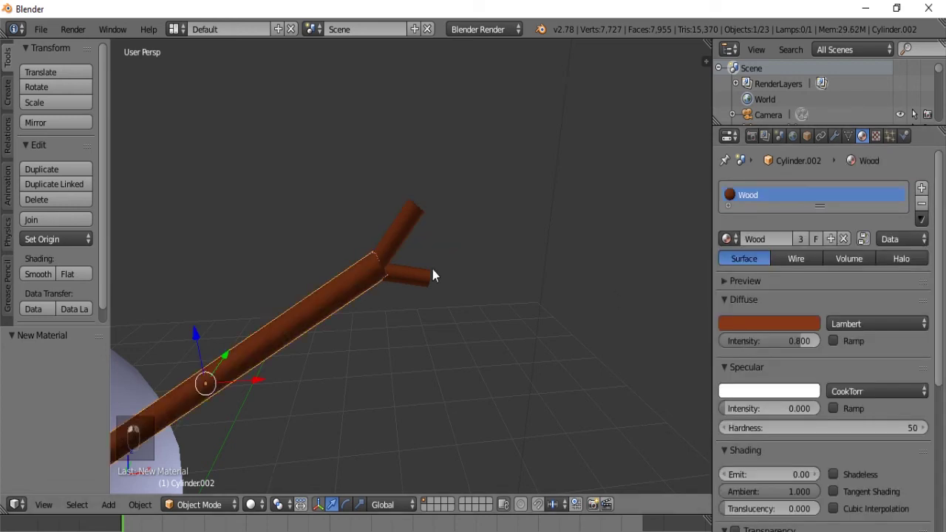
Select the arm rod and both fingers and join them into one object
scroll(433, 269, "down", 4)
key("a")
mouse_move(393, 286)
middle_mouse_down()
mouse_move(374, 280)
mouse_move(397, 269)
middle_mouse_up()
right_click(374, 281)
right_click(404, 249, "shift")
right_click(407, 275, "shift")
scroll(405, 278, "up", 3)
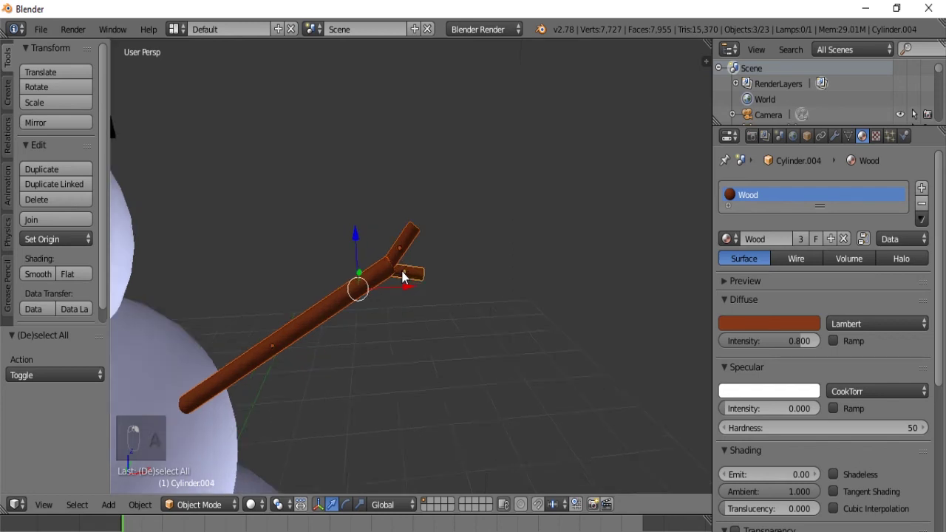
scroll(403, 277, "down", 3)
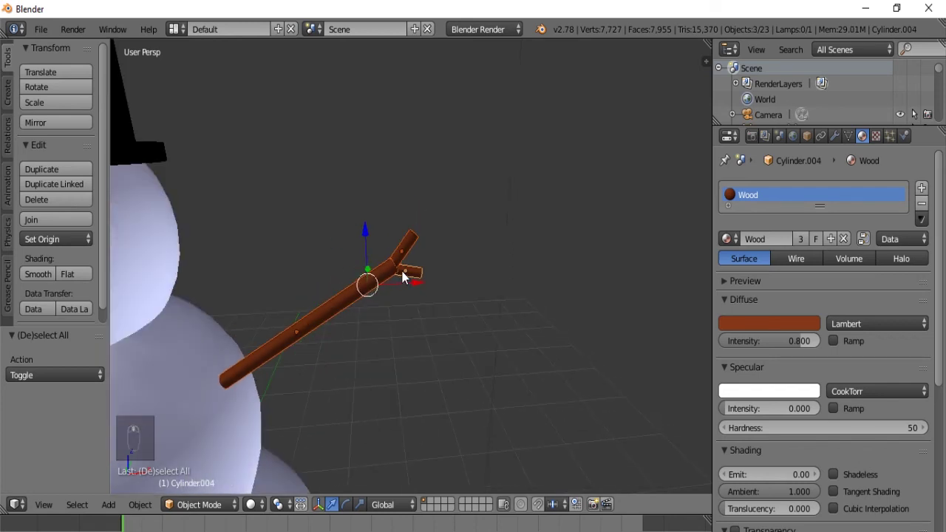
key("ctrl+j")
scroll(402, 275, "down", 4)
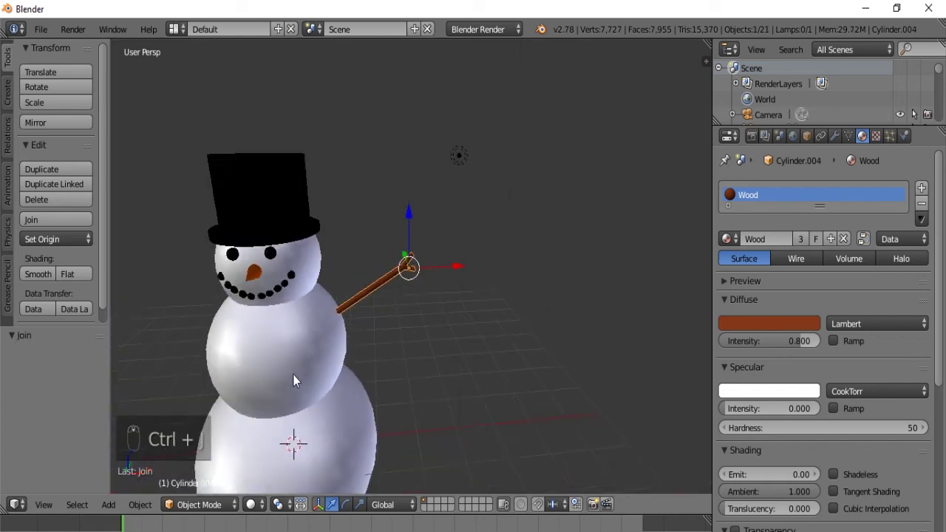
Set the joined arm's origin to its center of mass
scroll(368, 330, "up", 4)
scroll(367, 287, "down", 4)
scroll(388, 297, "up", 4)
scroll(388, 298, "down", 5)
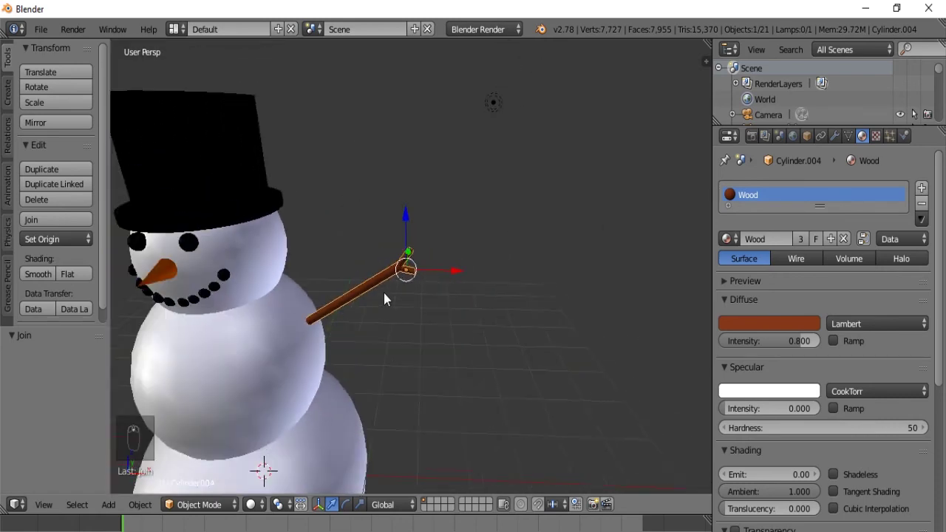
scroll(401, 305, "up", 5)
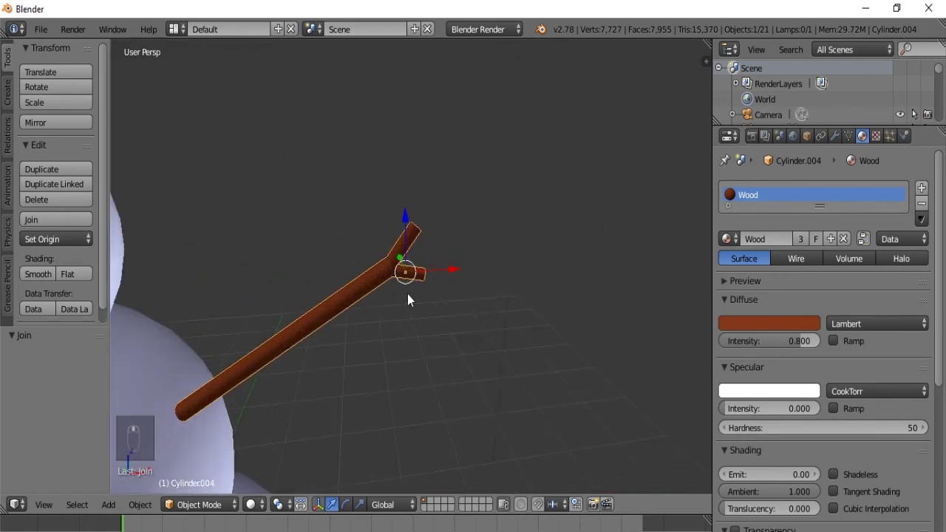
scroll(402, 299, "down", 2)
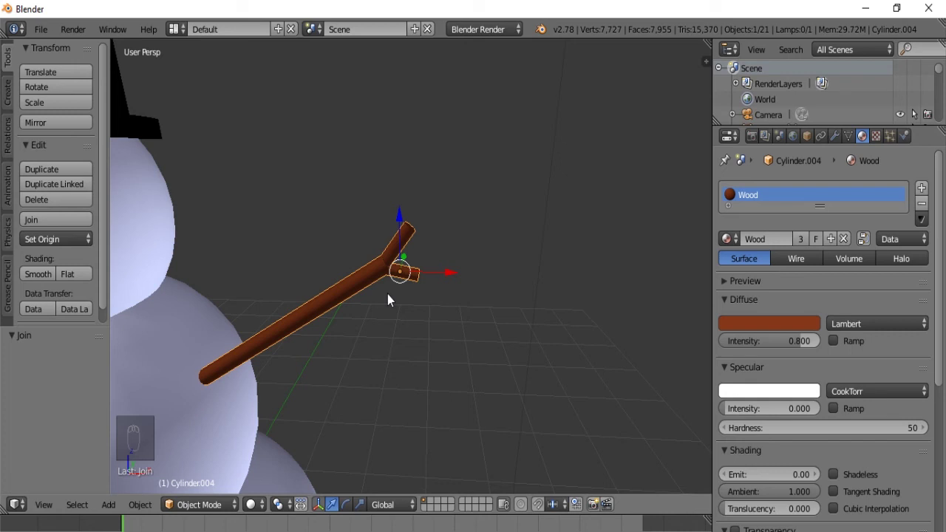
key("ctrl+alt+shift+c")
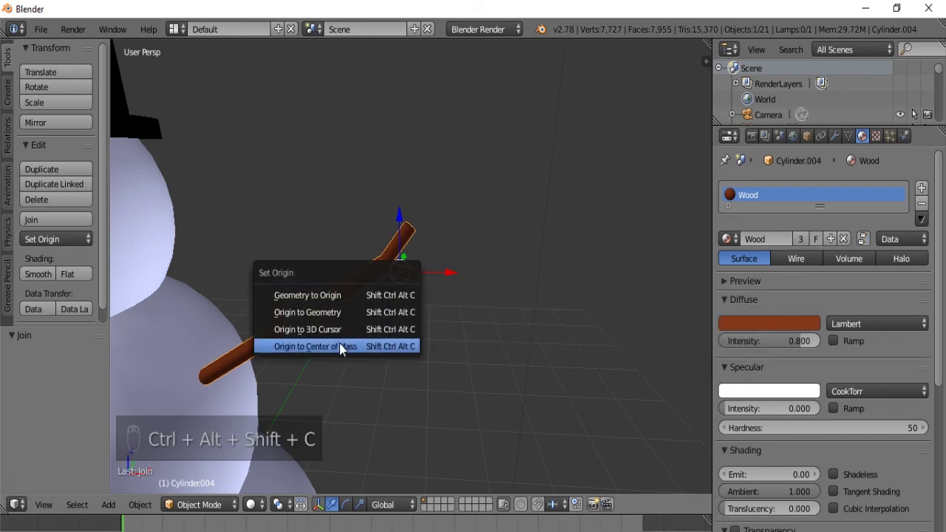
left_click(340, 346)
Try to rotate the joined arm freely by about 401.129° around its center, and undo the rotation
middle_click_drag(343, 333, 316, 331)
key("r")
left_click(380, 278)
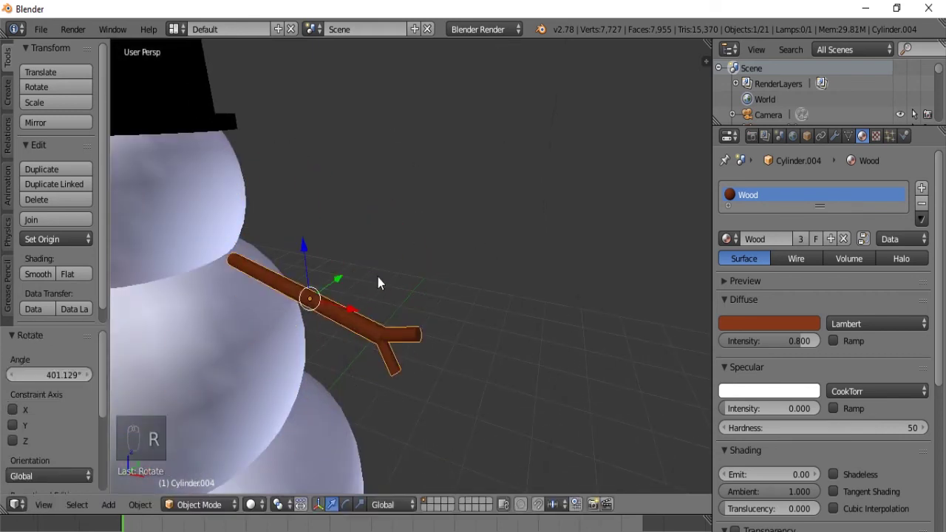
key("ctrl+z")
Try duplicating the arm and rotating the copy around the global X axis, and undo both
middle_click_drag(386, 240, 436, 318)
key("shift+d")
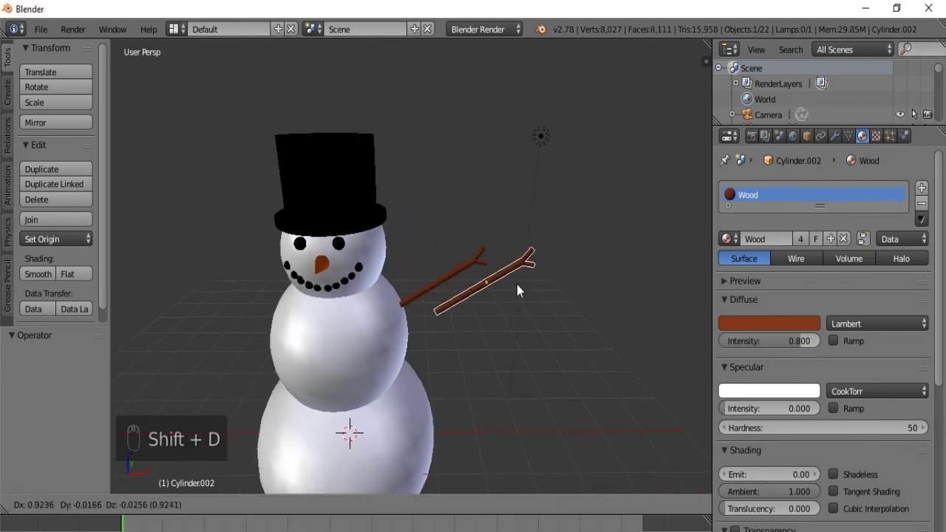
left_click(472, 258)
key("r")
key("x")
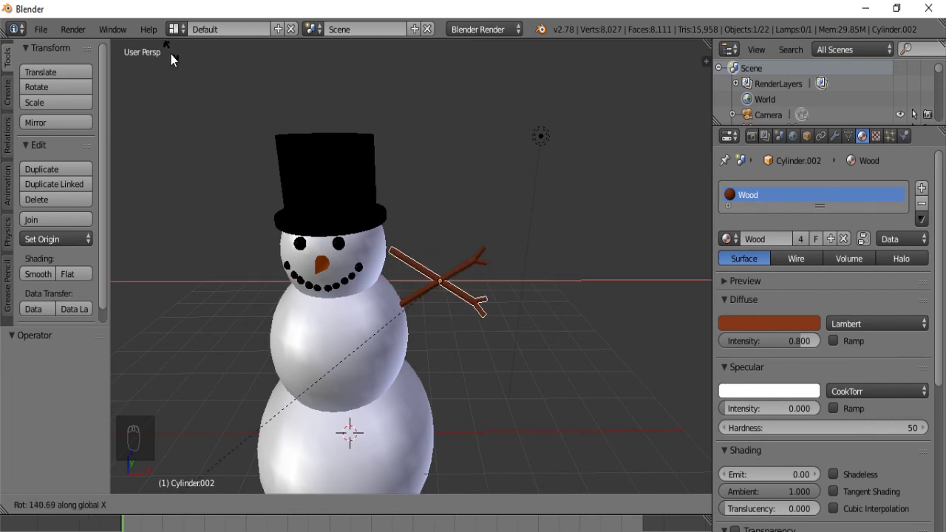
left_click(543, 307)
middle_click_drag(543, 306, 489, 328)
key("ctrl+z")
Try rotating the original arm around the global Y axis, and undo the rotation
key("r")
key("y")
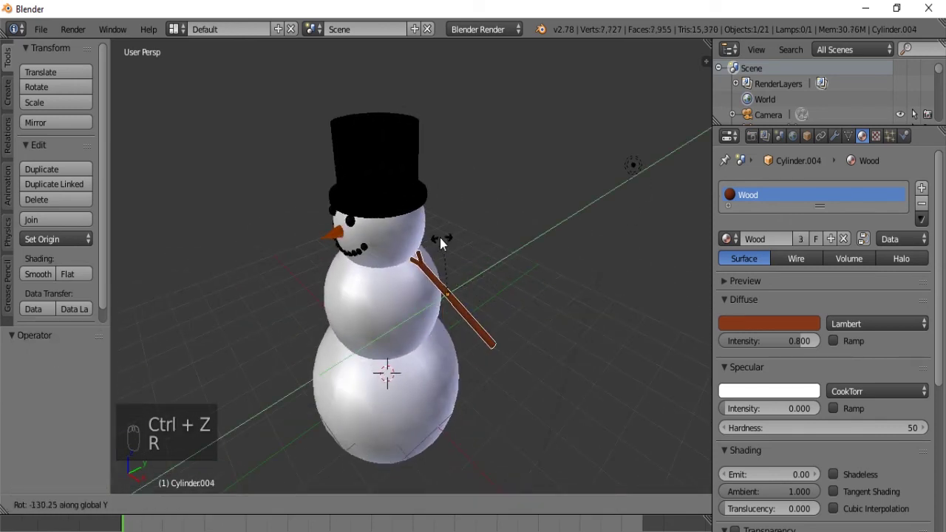
left_click(512, 316)
key("ctrl+z")
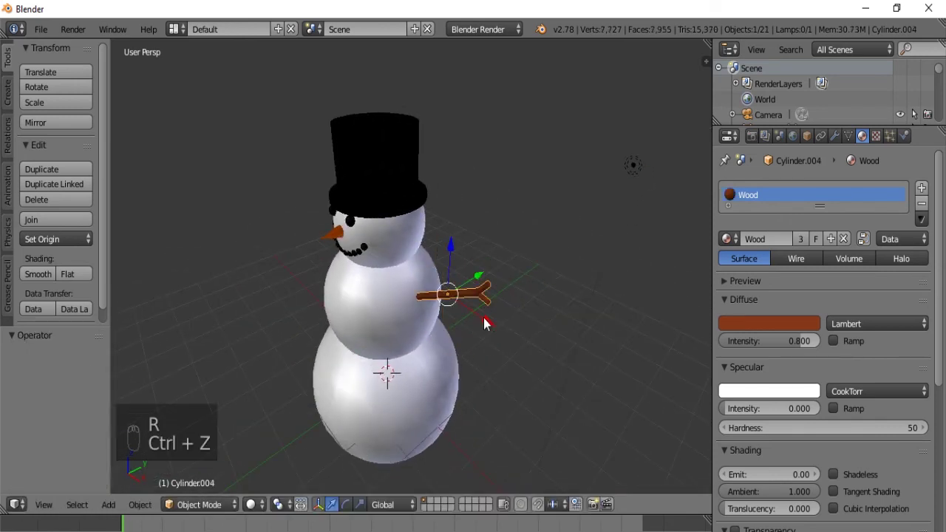
Try duplicating the joined arm freely to a spot in front of the body, and undo the copy
key("shift+d")
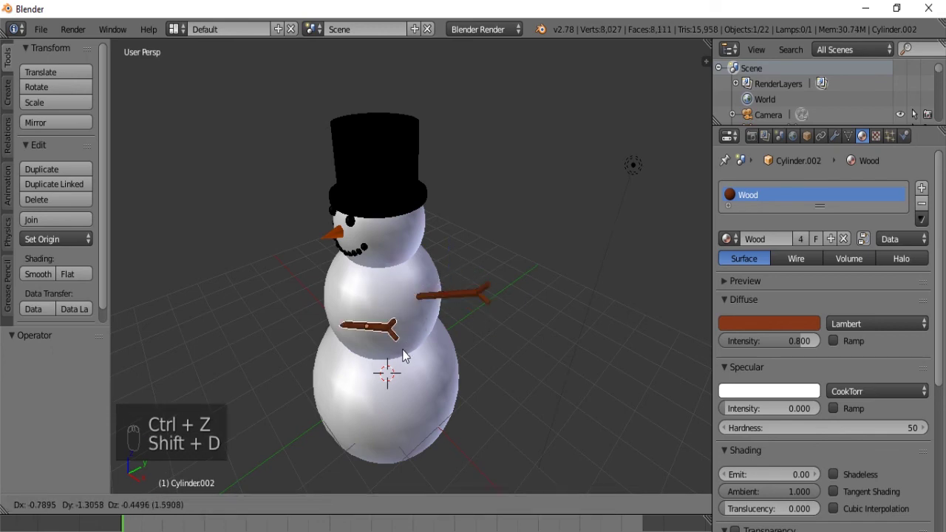
left_click(394, 354)
key("ctrl+z")
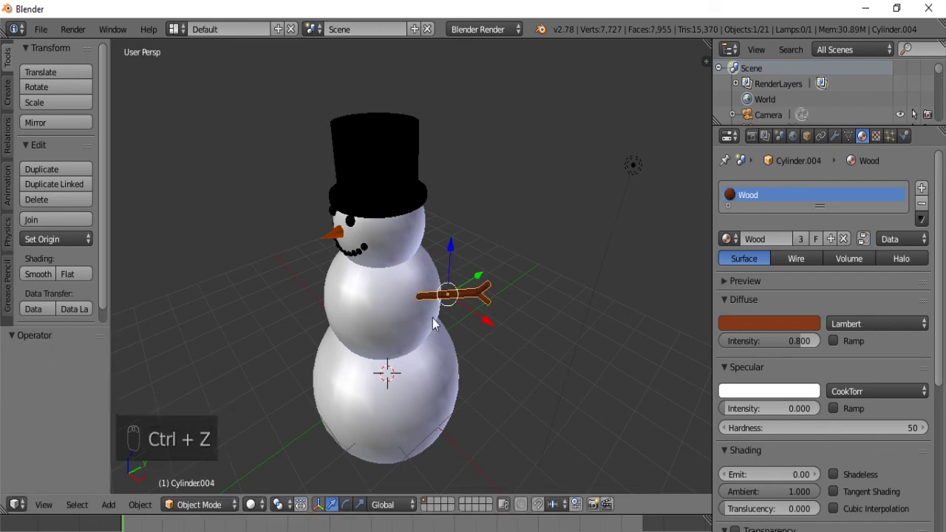
key("ctrl+z")
key("ctrl+z")
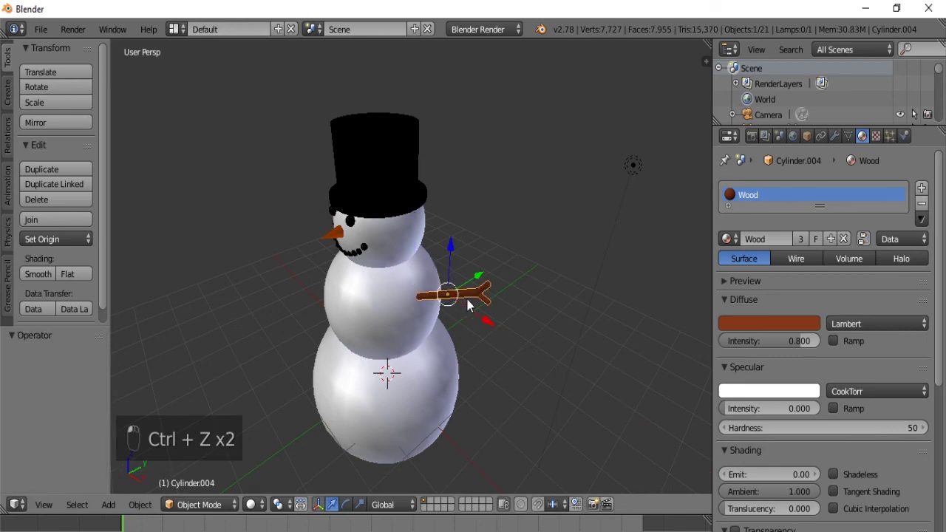
Duplicate the joined arm and move the copy about -6.028 along the global X axis, to the snowman's other side
key("shift+d")
key("x")
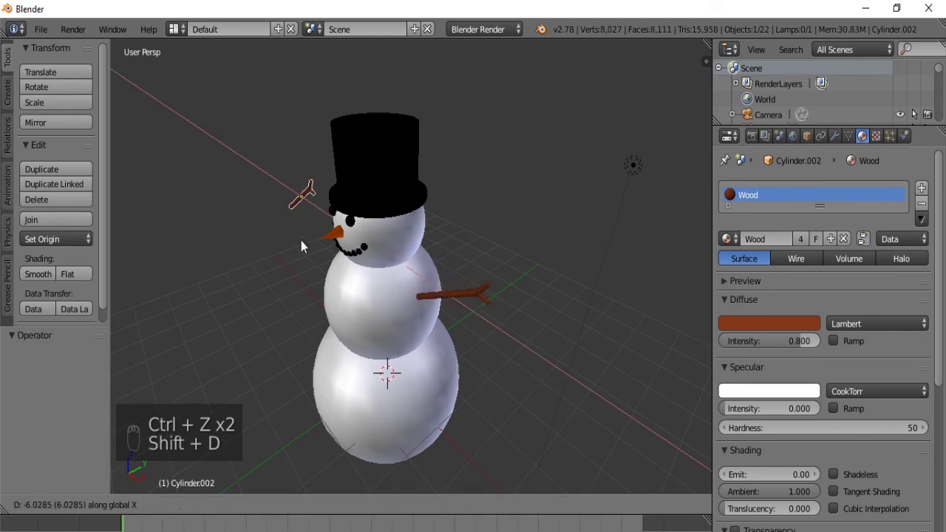
left_click(300, 241)
Rotate the copied arm about -110.811° around the global Y axis so its fingers point up and outward
middle_click_drag(301, 242, 539, 280)
key("r")
key("y")
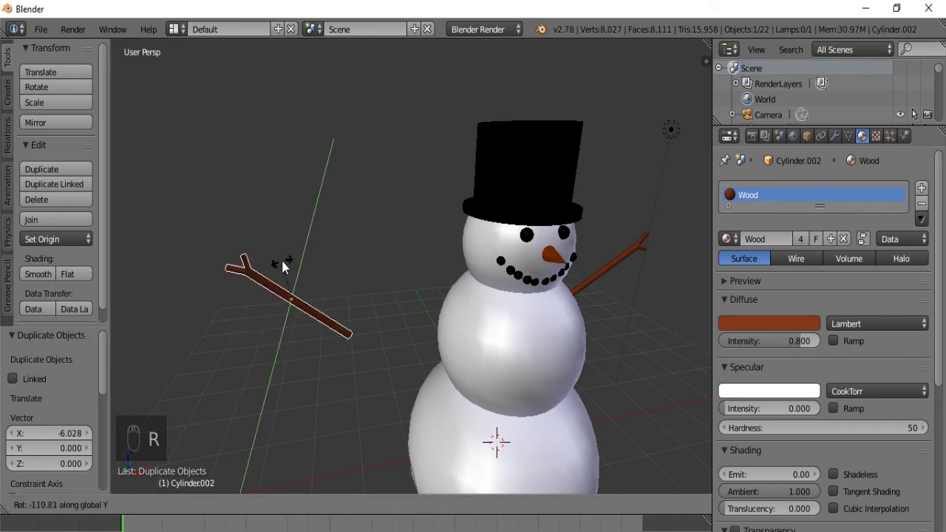
left_click(284, 260)
Move the copied arm about 1.871 along the X axis toward the middle snowball
key("g")
key("x")
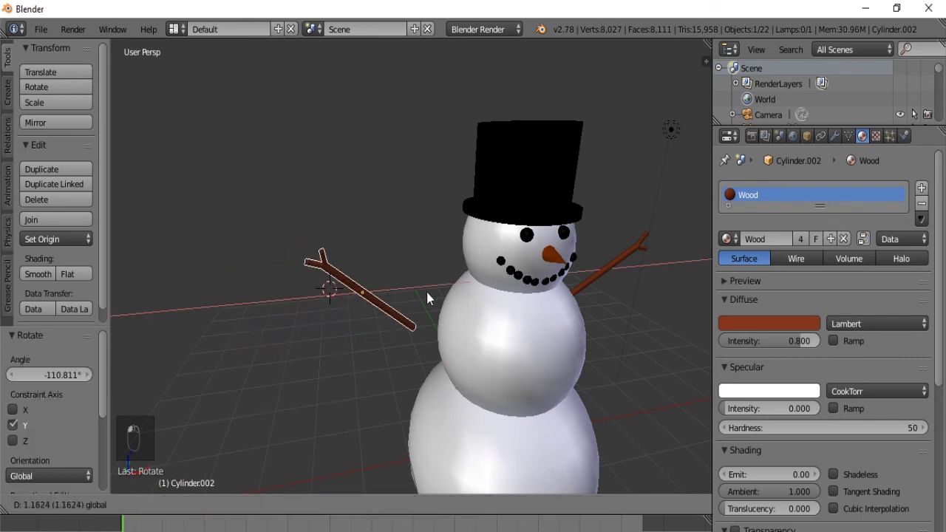
left_click(467, 302)
scroll(547, 353, "up", 2)
scroll(493, 317, "down", 3)
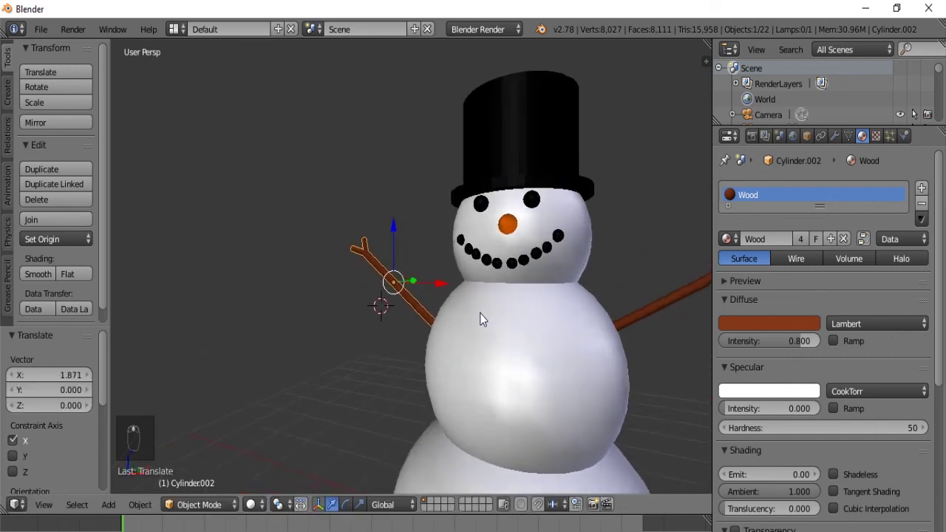
Adjust the copied arm along X, by about -0.244 and then slightly back, so it meets the middle snowball, and deselect it
key("g")
key("x")
left_click(437, 273)
scroll(458, 336, "down", 2)
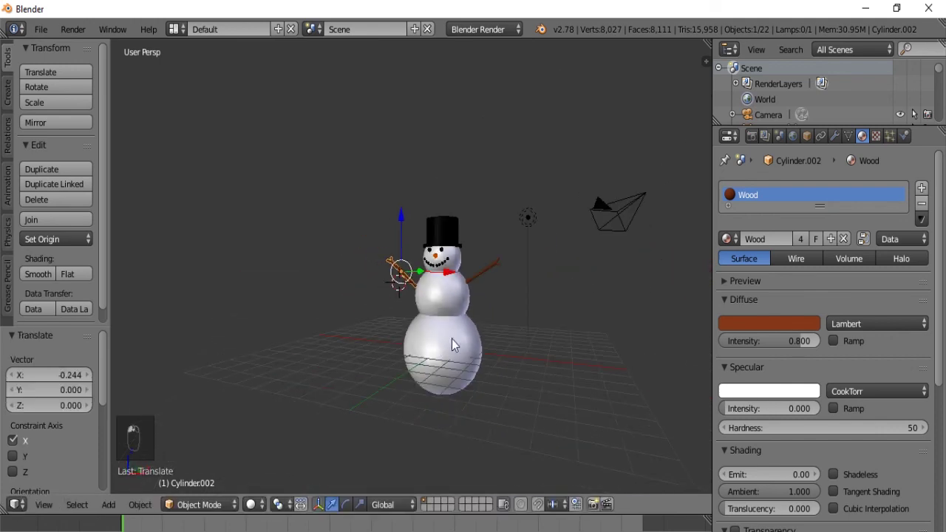
scroll(434, 282, "up", 4)
key("g")
key("x")
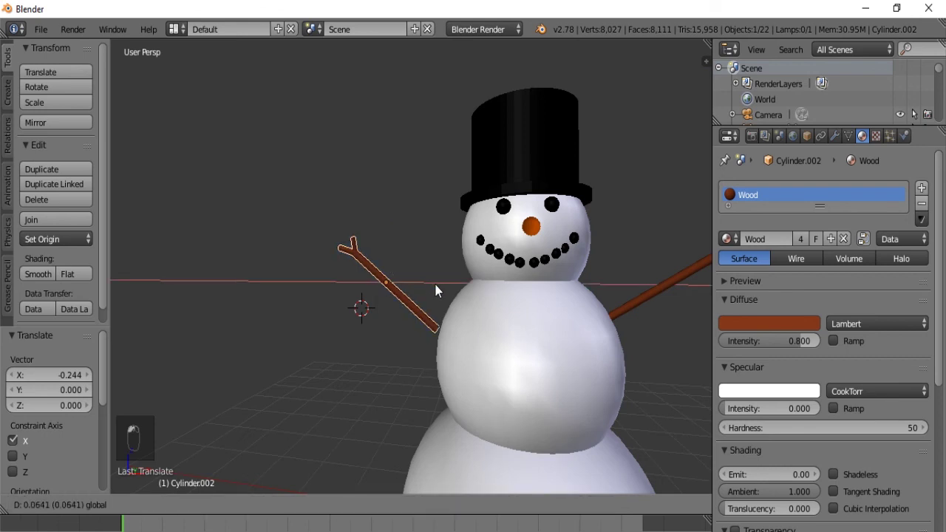
left_click(441, 288)
middle_click_drag(438, 343, 454, 366)
key("a")
Duplicate a coal piece from the bottom of the smile and clear the copy's location
scroll(450, 363, "down", 3)
scroll(485, 336, "up", 6)
middle_click_drag(525, 345, 510, 268)
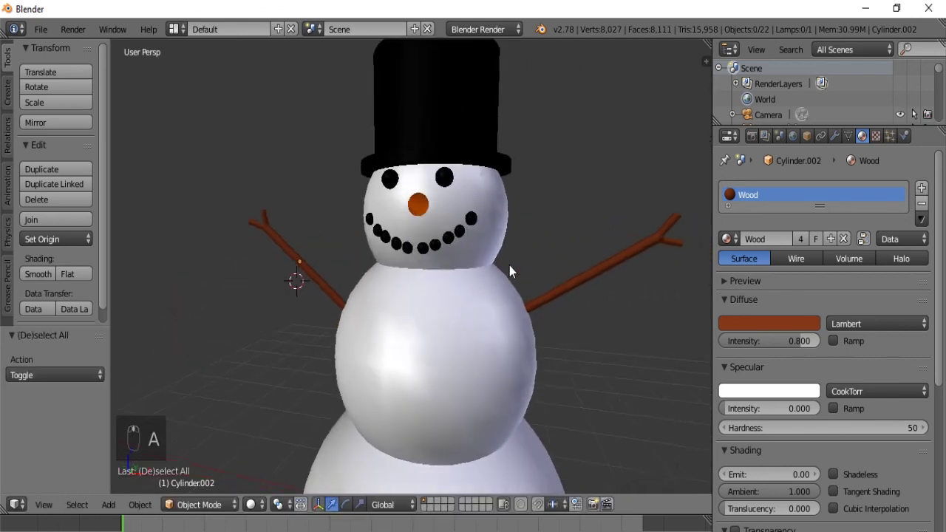
right_click(417, 250)
middle_click_drag(434, 253, 418, 311)
scroll(405, 279, "up", 3)
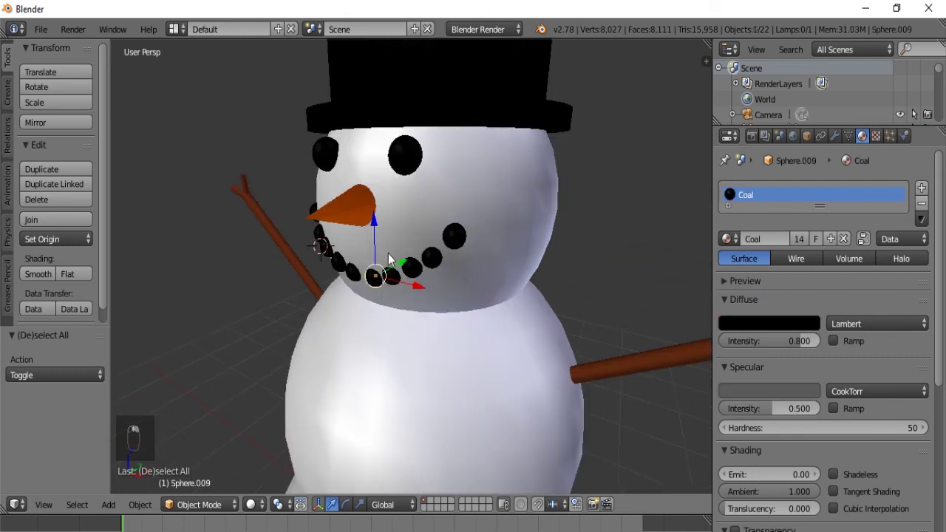
key("shift+d")
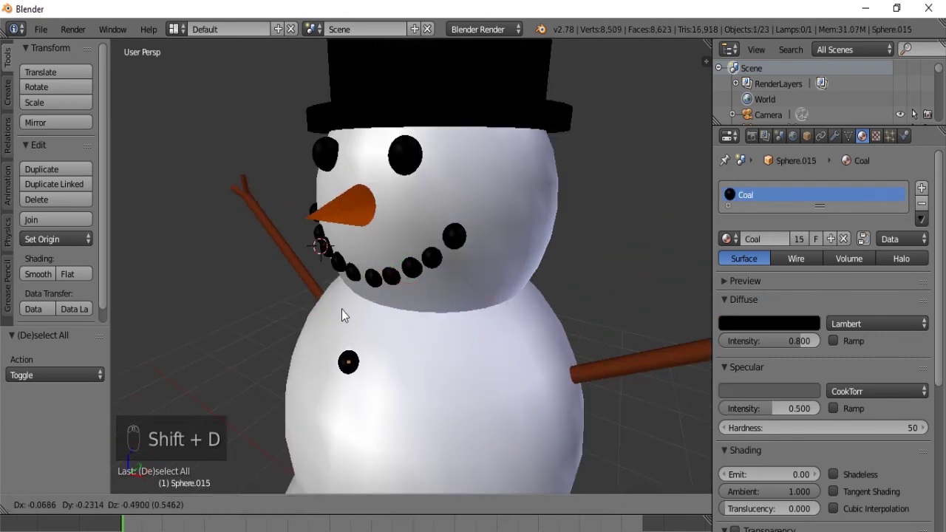
left_click(342, 316)
key("alt+g")
Move the coal copy along Y and Z onto the front of the middle snowball as a button
scroll(381, 360, "down", 5)
scroll(381, 359, "down", 2)
middle_click_drag(382, 360, 426, 367)
key("g")
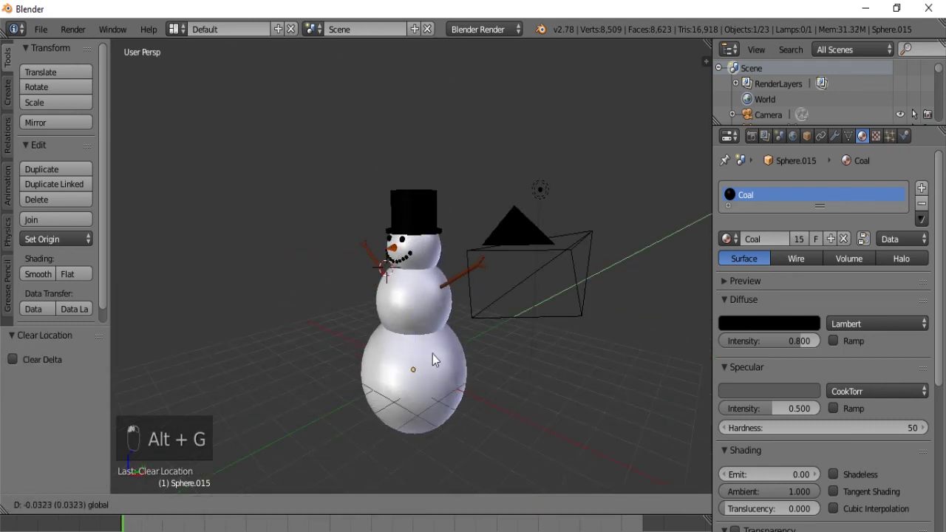
left_click(397, 390)
left_click_drag(375, 352, 417, 303)
scroll(366, 367, "up", 6)
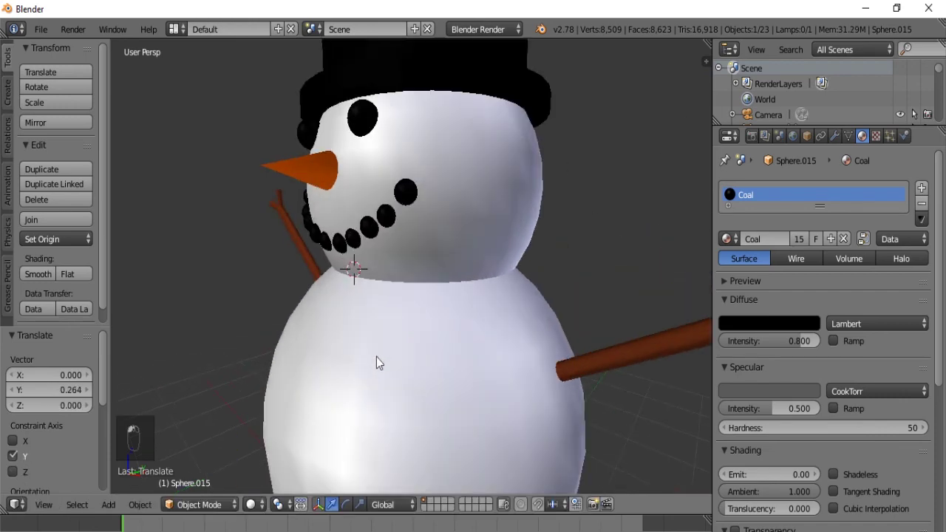
scroll(404, 327, "down", 2)
middle_click_drag(405, 327, 410, 326)
left_click_drag(346, 425, 348, 431)
Enlarge the coal button and lower it about 0.071 along the Z axis on the middle snowball
key("s")
left_click(382, 439)
key("g")
key("y")
right_click(395, 427)
key("g")
key("z")
left_click(370, 437)
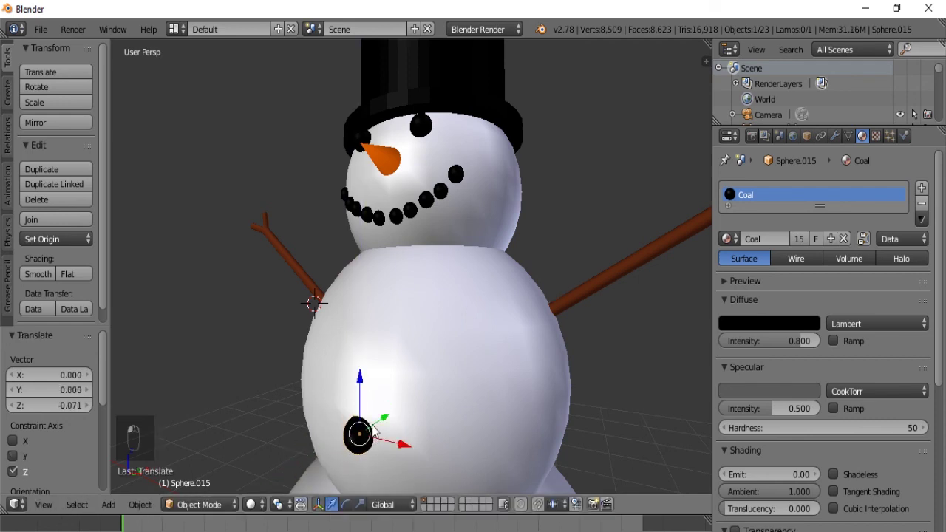
Duplicate the coal button about 0.44 upward along Z and shift the copy 0.067 along Y to follow the surface
key("shift+d")
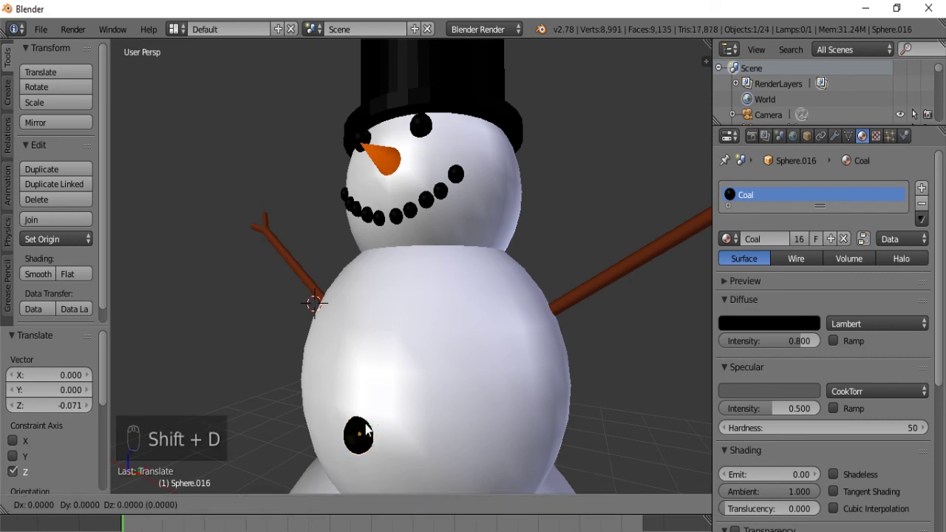
key("z")
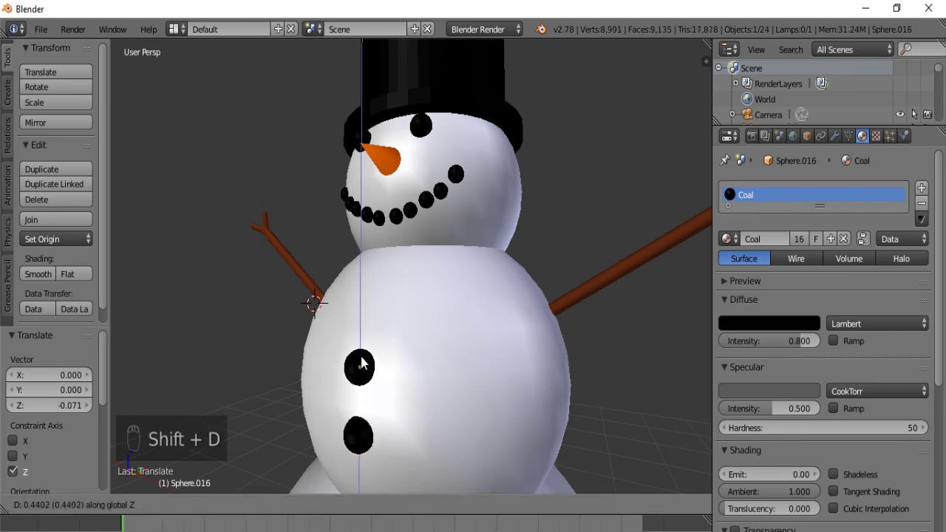
left_click(363, 364)
left_click_drag(385, 360, 392, 365)
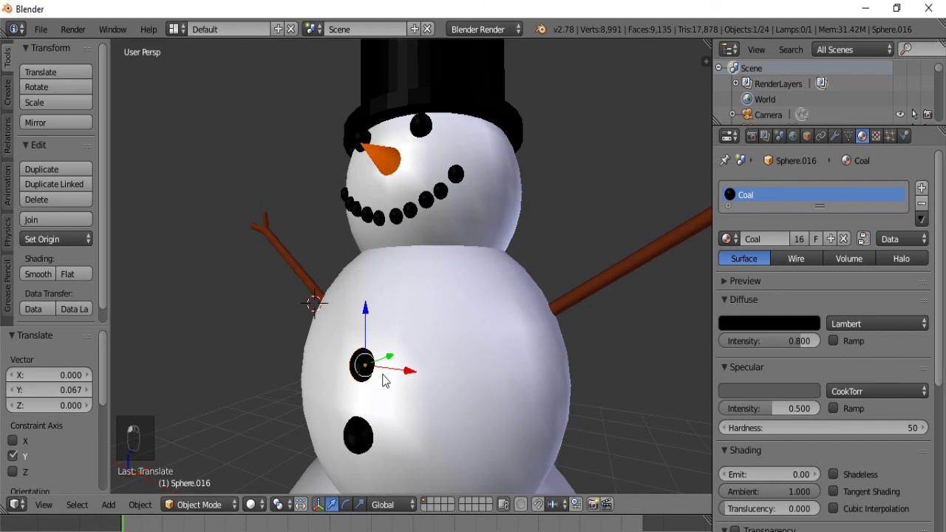
Duplicate the second button upward along Z as a third button near the neck, undo the last nudge, and deselect everything
key("shift+d")
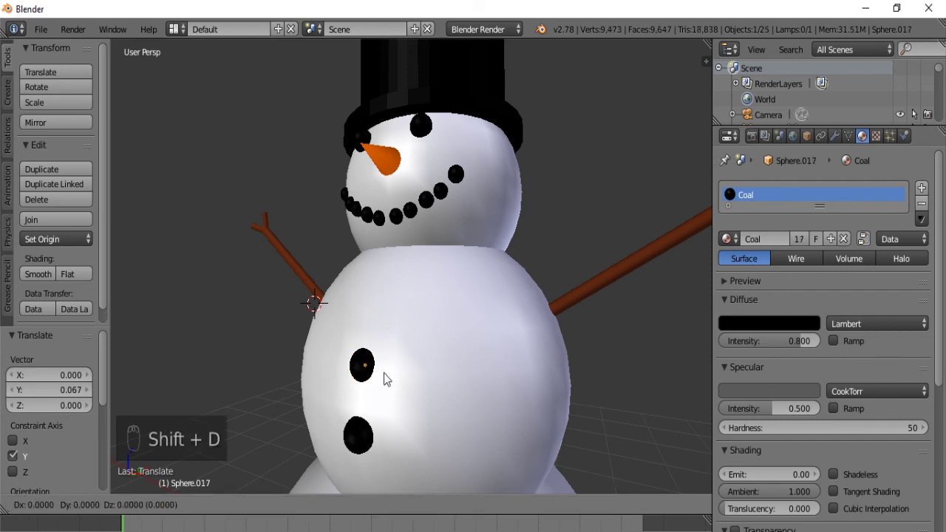
key("z")
left_click(388, 300)
left_click_drag(405, 309, 425, 315)
key("ctrl+z")
middle_click_drag(414, 315, 396, 351)
scroll(403, 353, "down", 4)
key("a")
Box-select all the snowman's parts, including the hat and arms but not the camera or lamp, and join them
middle_click_drag(510, 302, 486, 359)
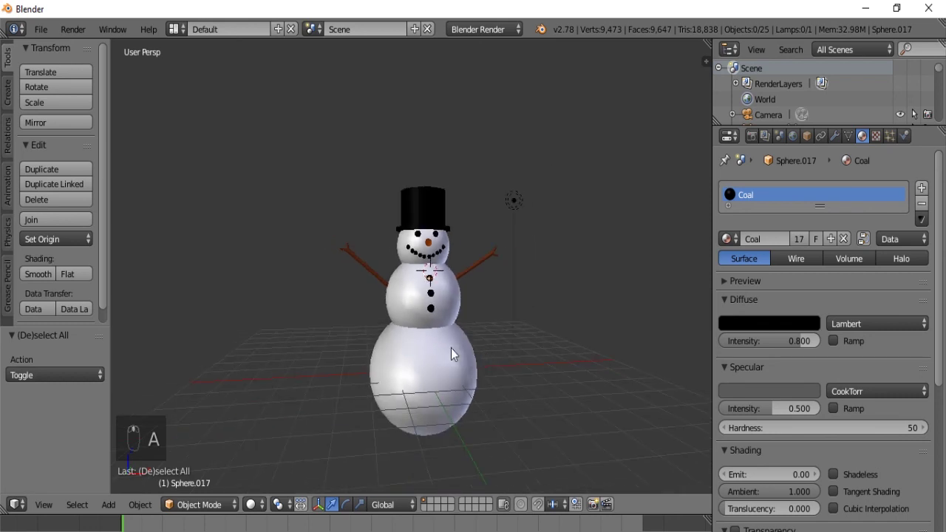
scroll(452, 346, "up", 1)
scroll(473, 305, "down", 4)
scroll(451, 320, "up", 1)
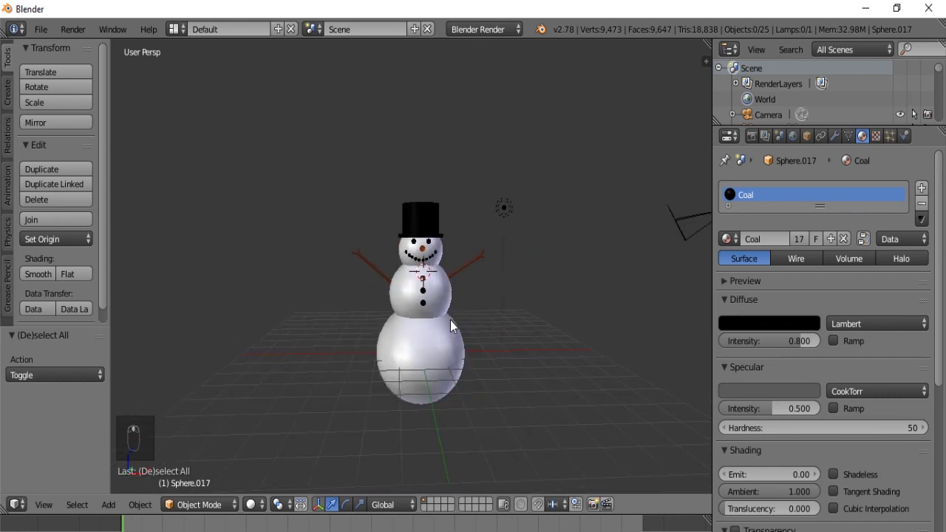
mouse_move(451, 320)
middle_mouse_down()
mouse_move(437, 310)
mouse_move(433, 319)
middle_mouse_up()
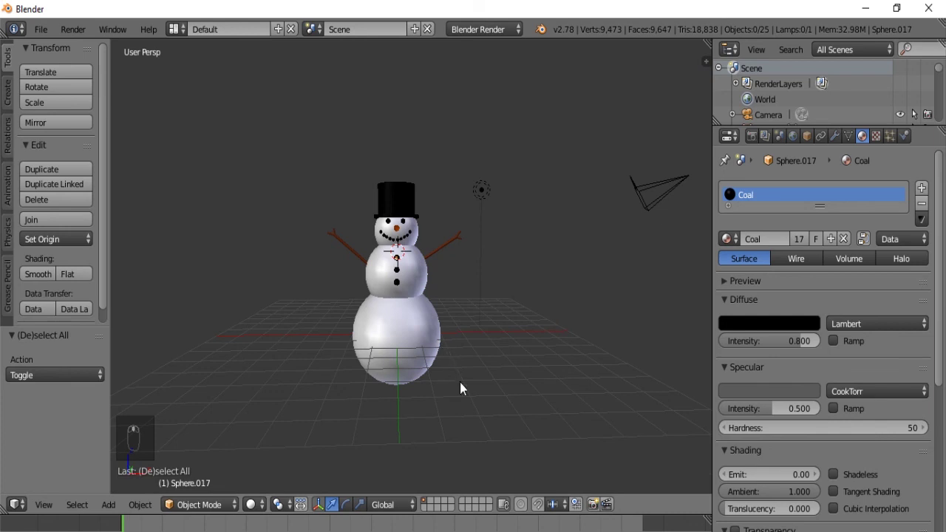
key("b")
left_click_drag(479, 395, 297, 224)
key("b")
left_click_drag(306, 127, 433, 254)
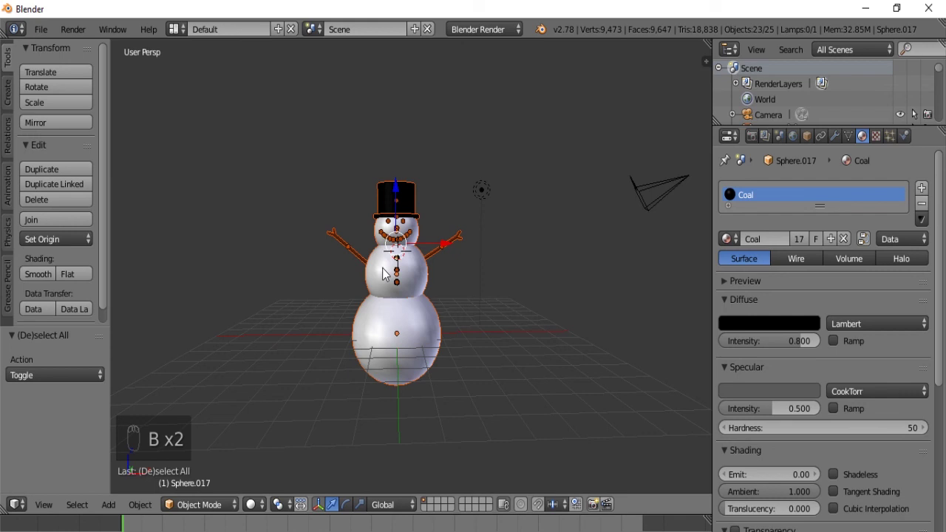
key("ctrl+j")
Set the joined snowman's origin to its center of mass
middle_click_drag(382, 268, 349, 286)
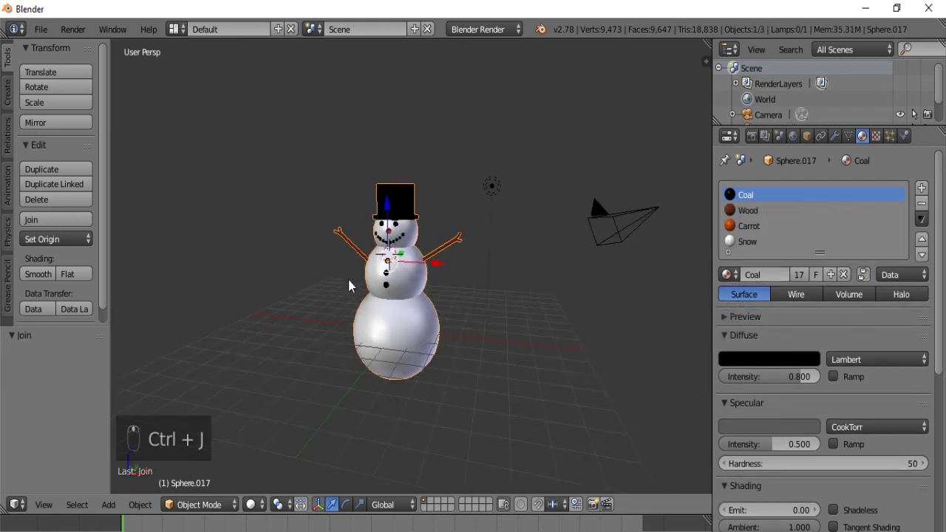
key("ctrl+alt+shift+c")
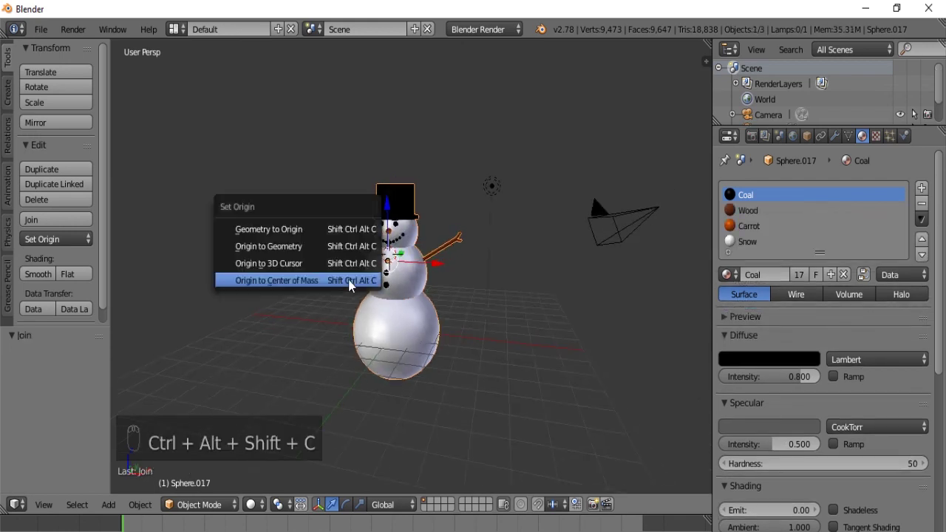
left_click(350, 281)
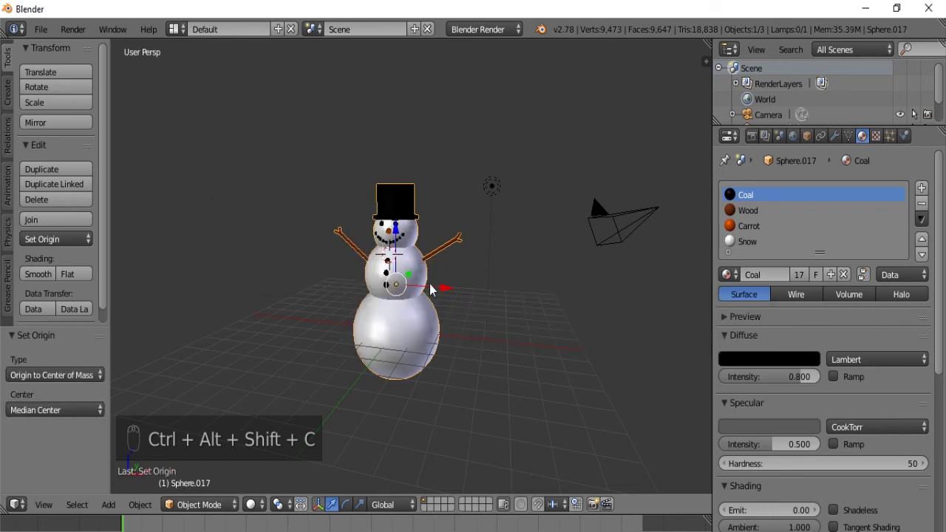
Try rotating the joined snowman freely around its center, and undo the rotation
key("r")
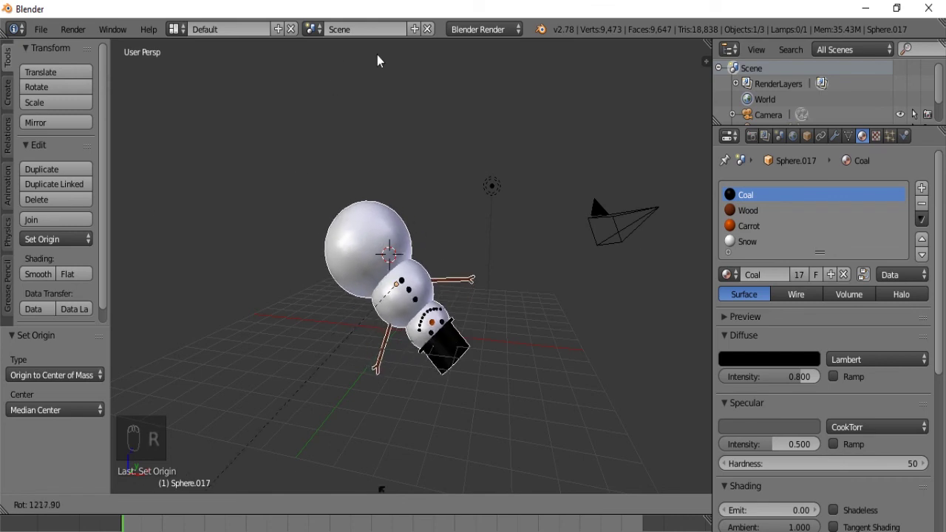
left_click(354, 11)
key("ctrl+z")
scroll(355, 331, "up", 3)
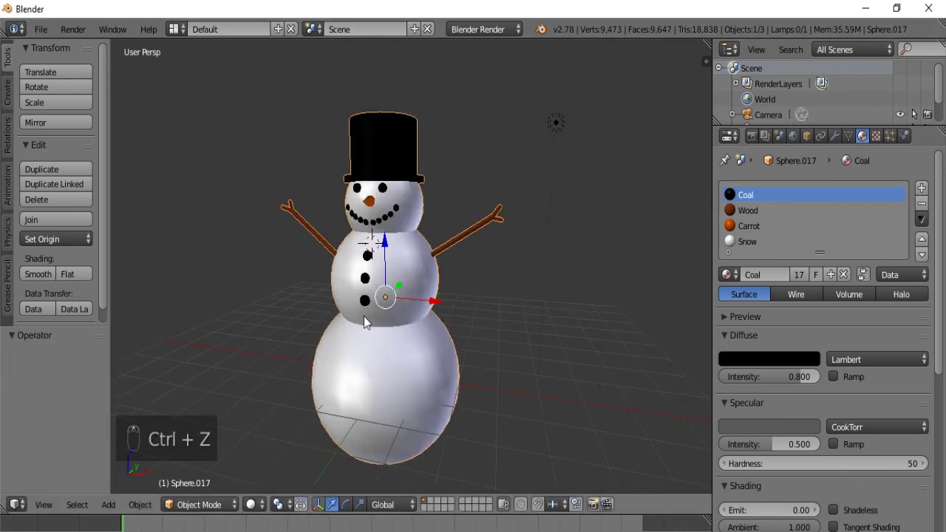
Deselect the joined snowman and examine its face, buttons and arms up close
key("a")
middle_click_drag(404, 328, 374, 312)
scroll(356, 306, "up", 3)
scroll(355, 307, "down", 3)
scroll(355, 307, "up", 5)
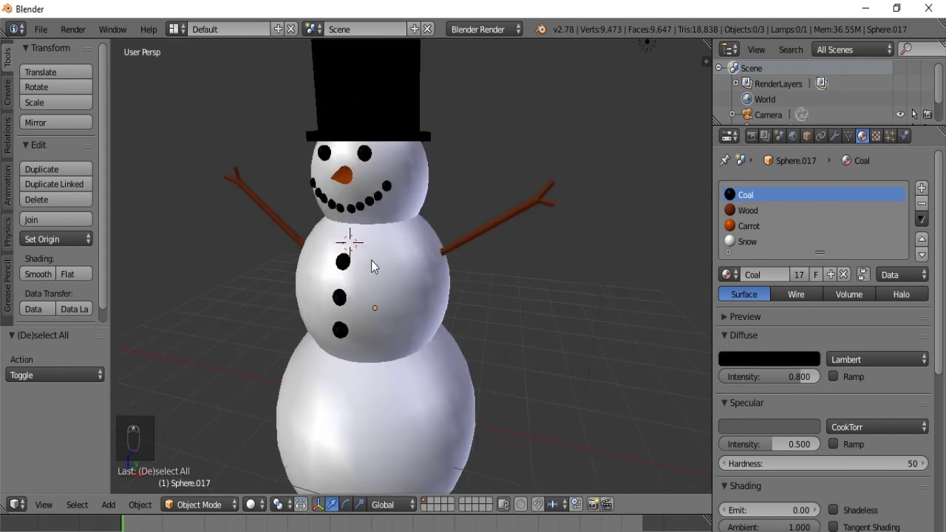